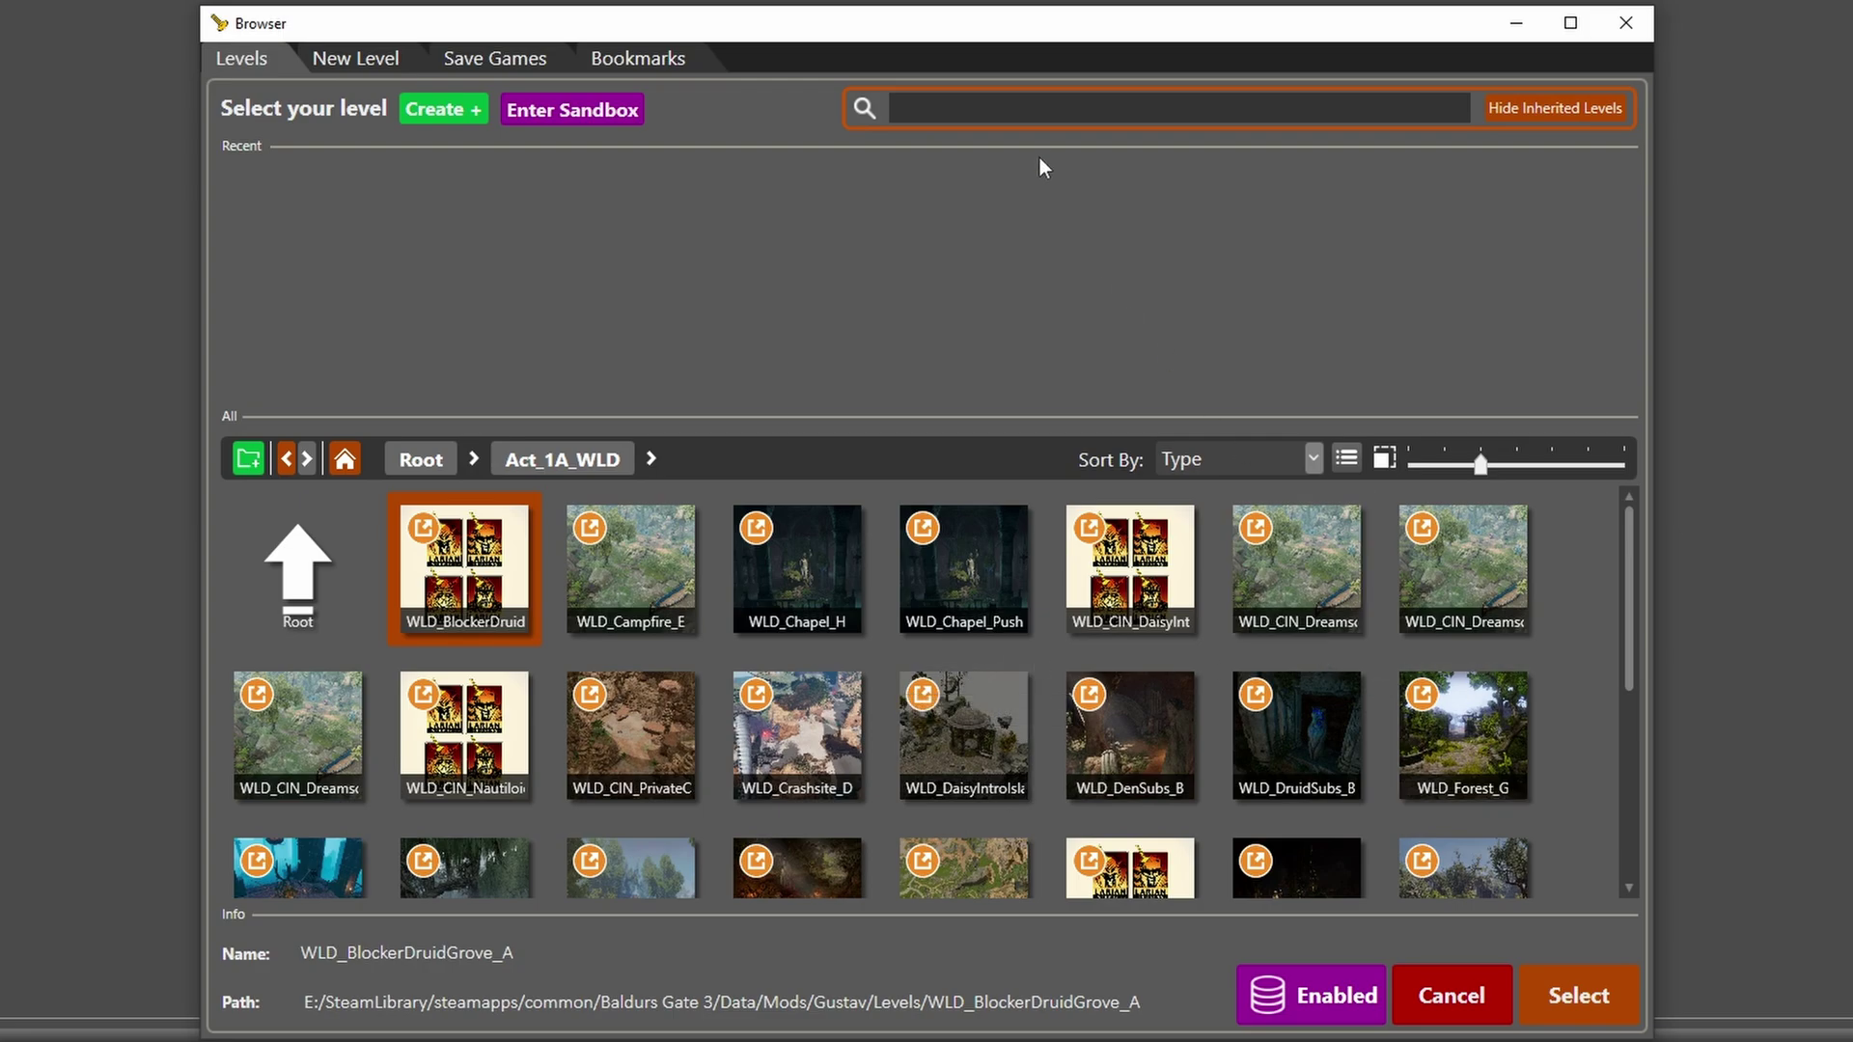
# Search the levels for "main" and open the WLD_Main_A (Wilderness) level
pyautogui.click(1027, 123)
pyautogui.write('main')
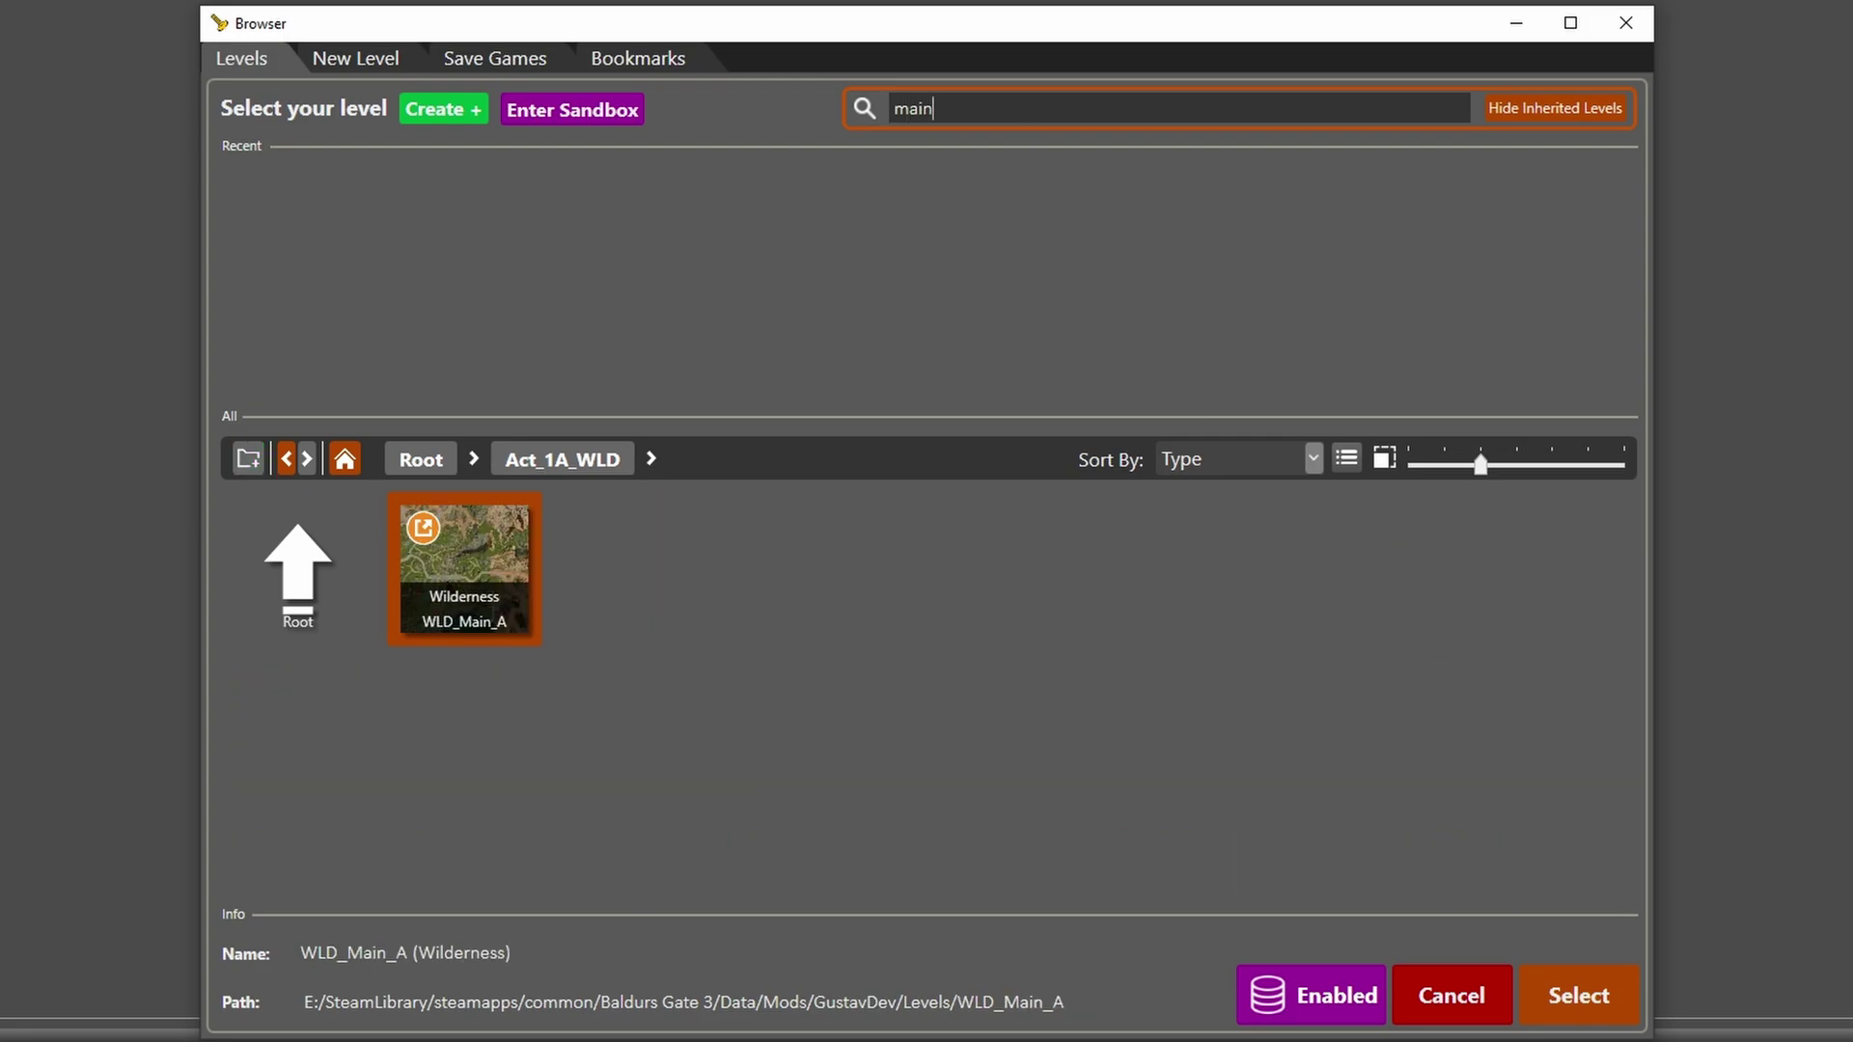
pyautogui.doubleClick(456, 573)
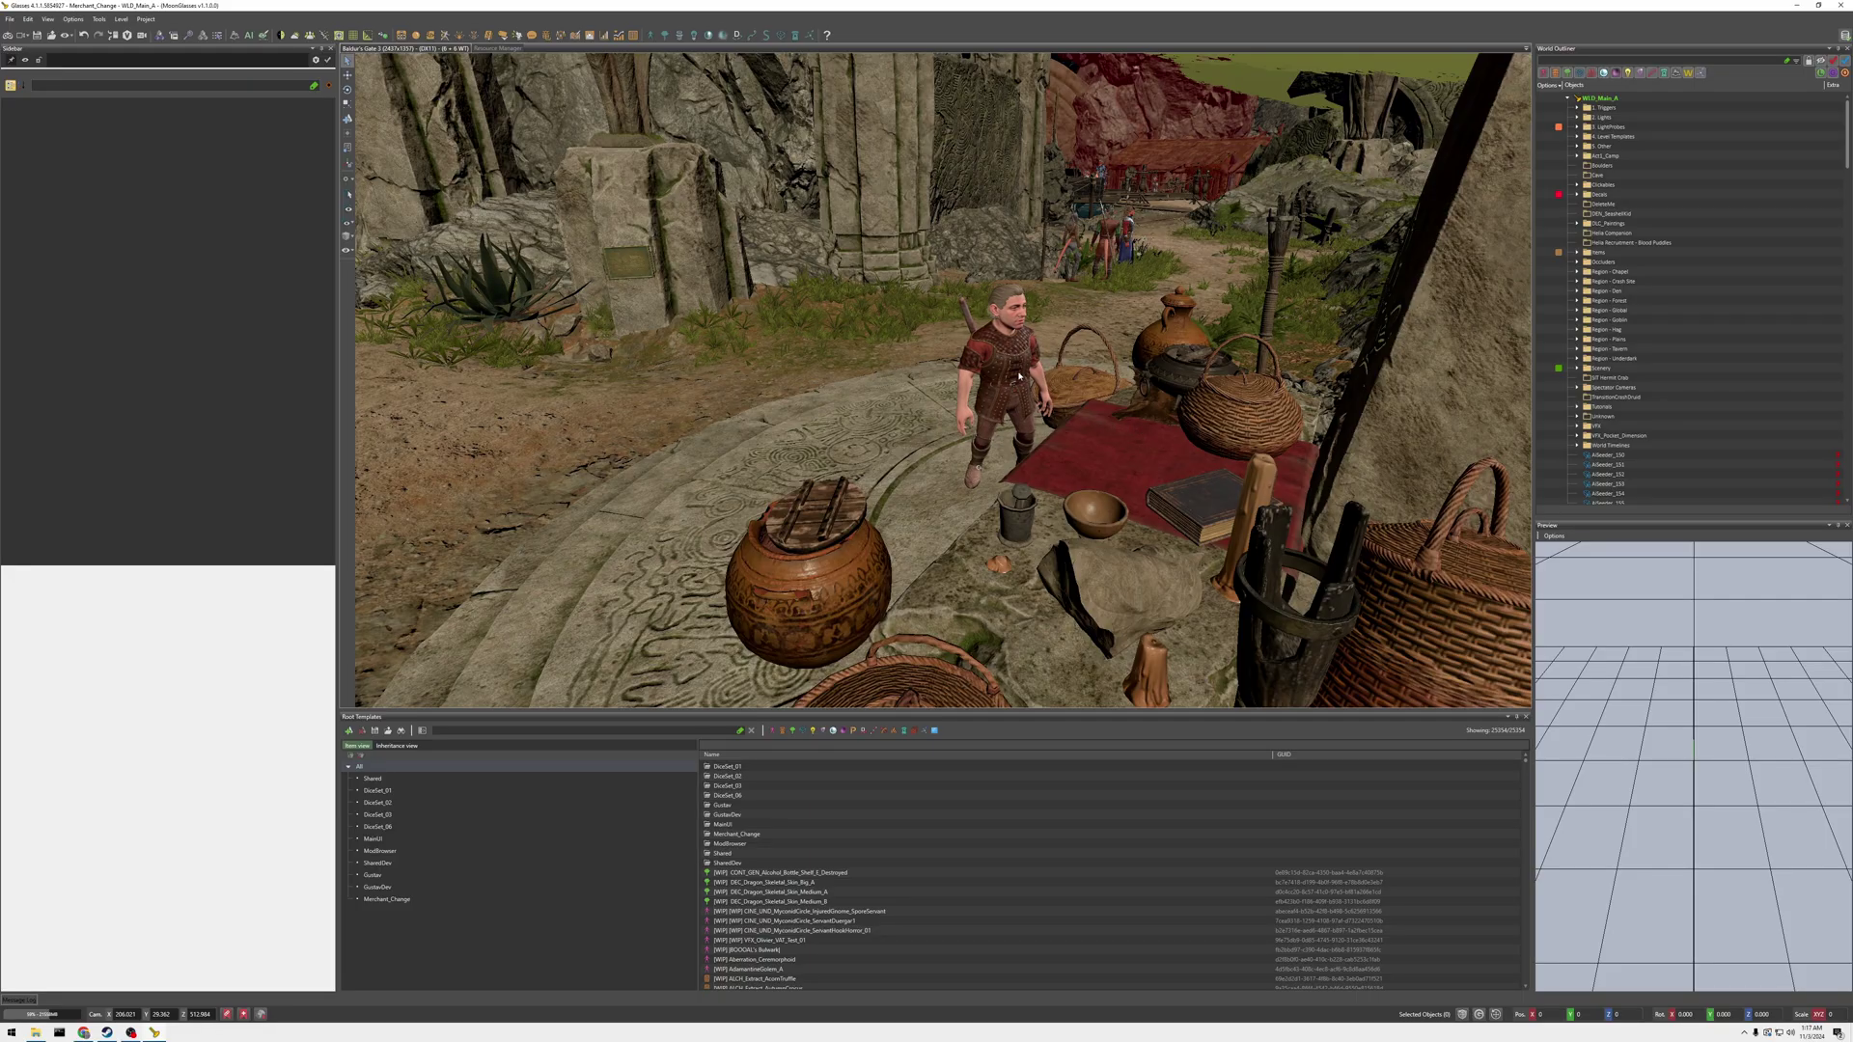
# Select the halfling trader and inspect the treasure table assigned to its Trade Treasure property, leaving the assignment dialog without applying changes
pyautogui.click(1040, 345)
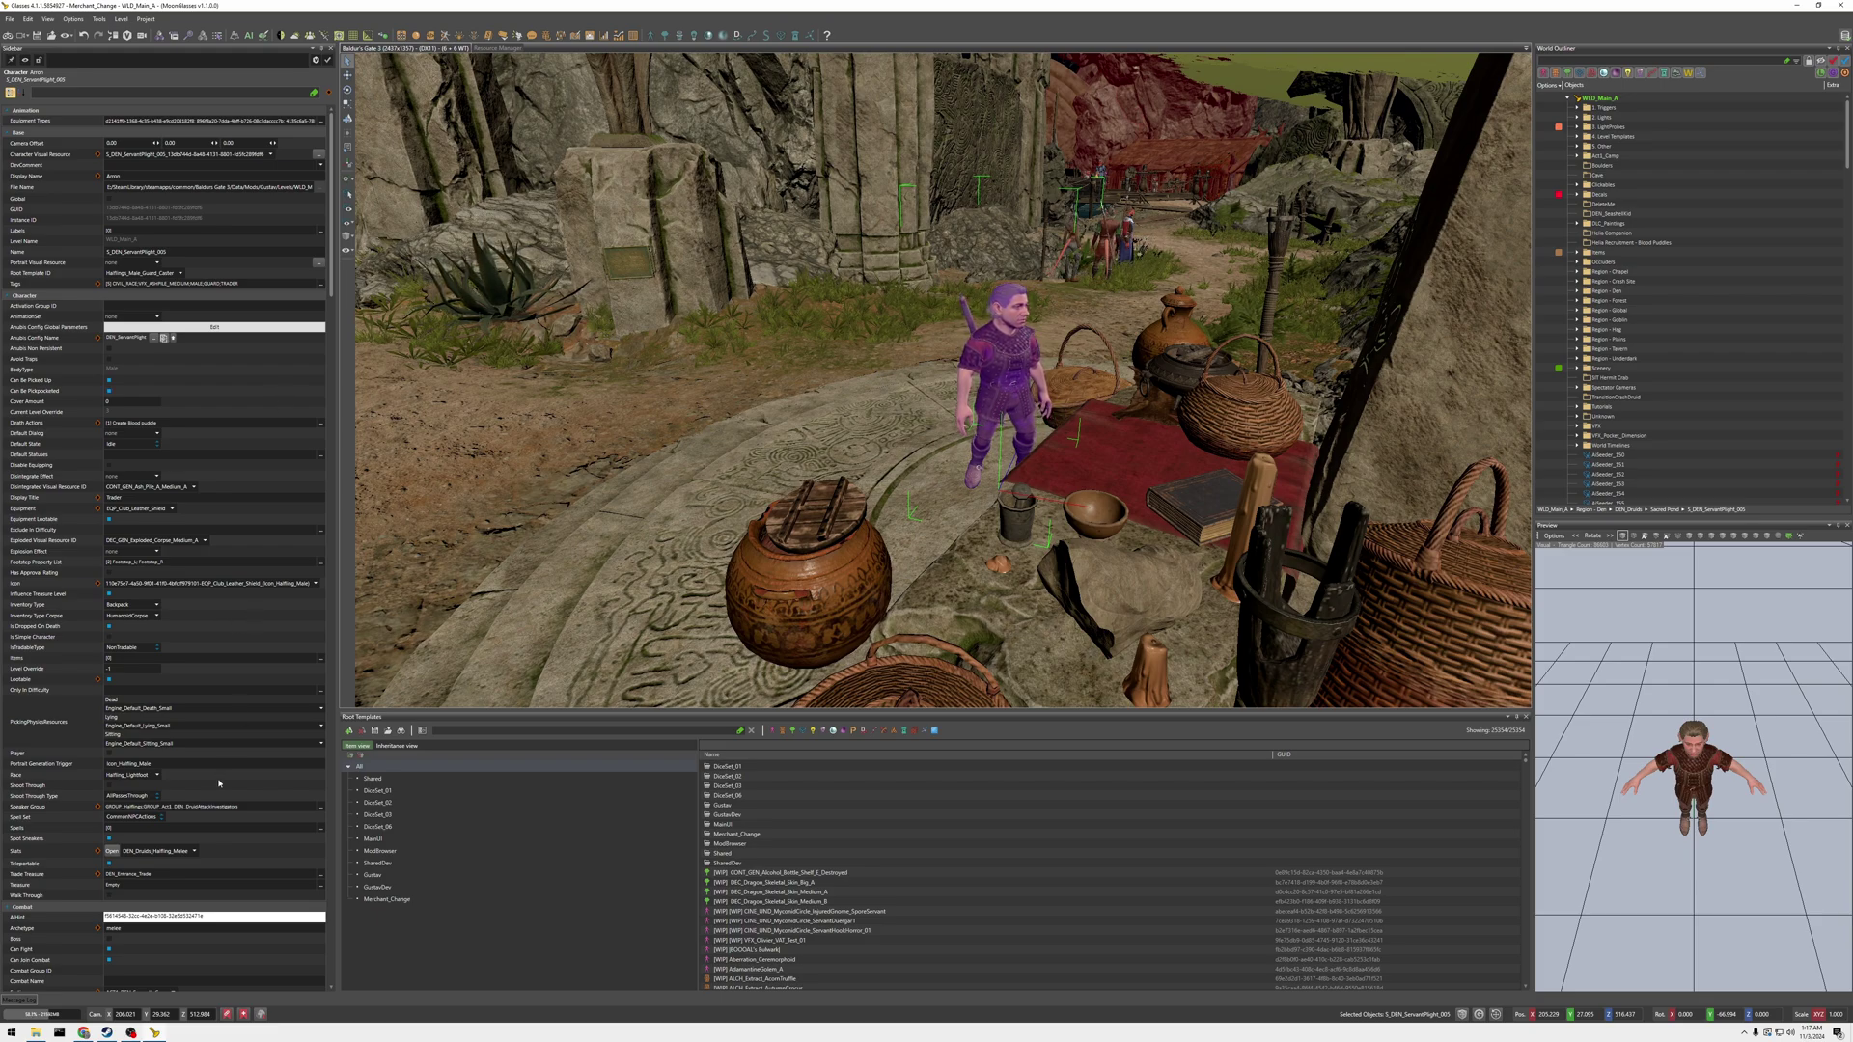
pyautogui.moveTo(23, 875)
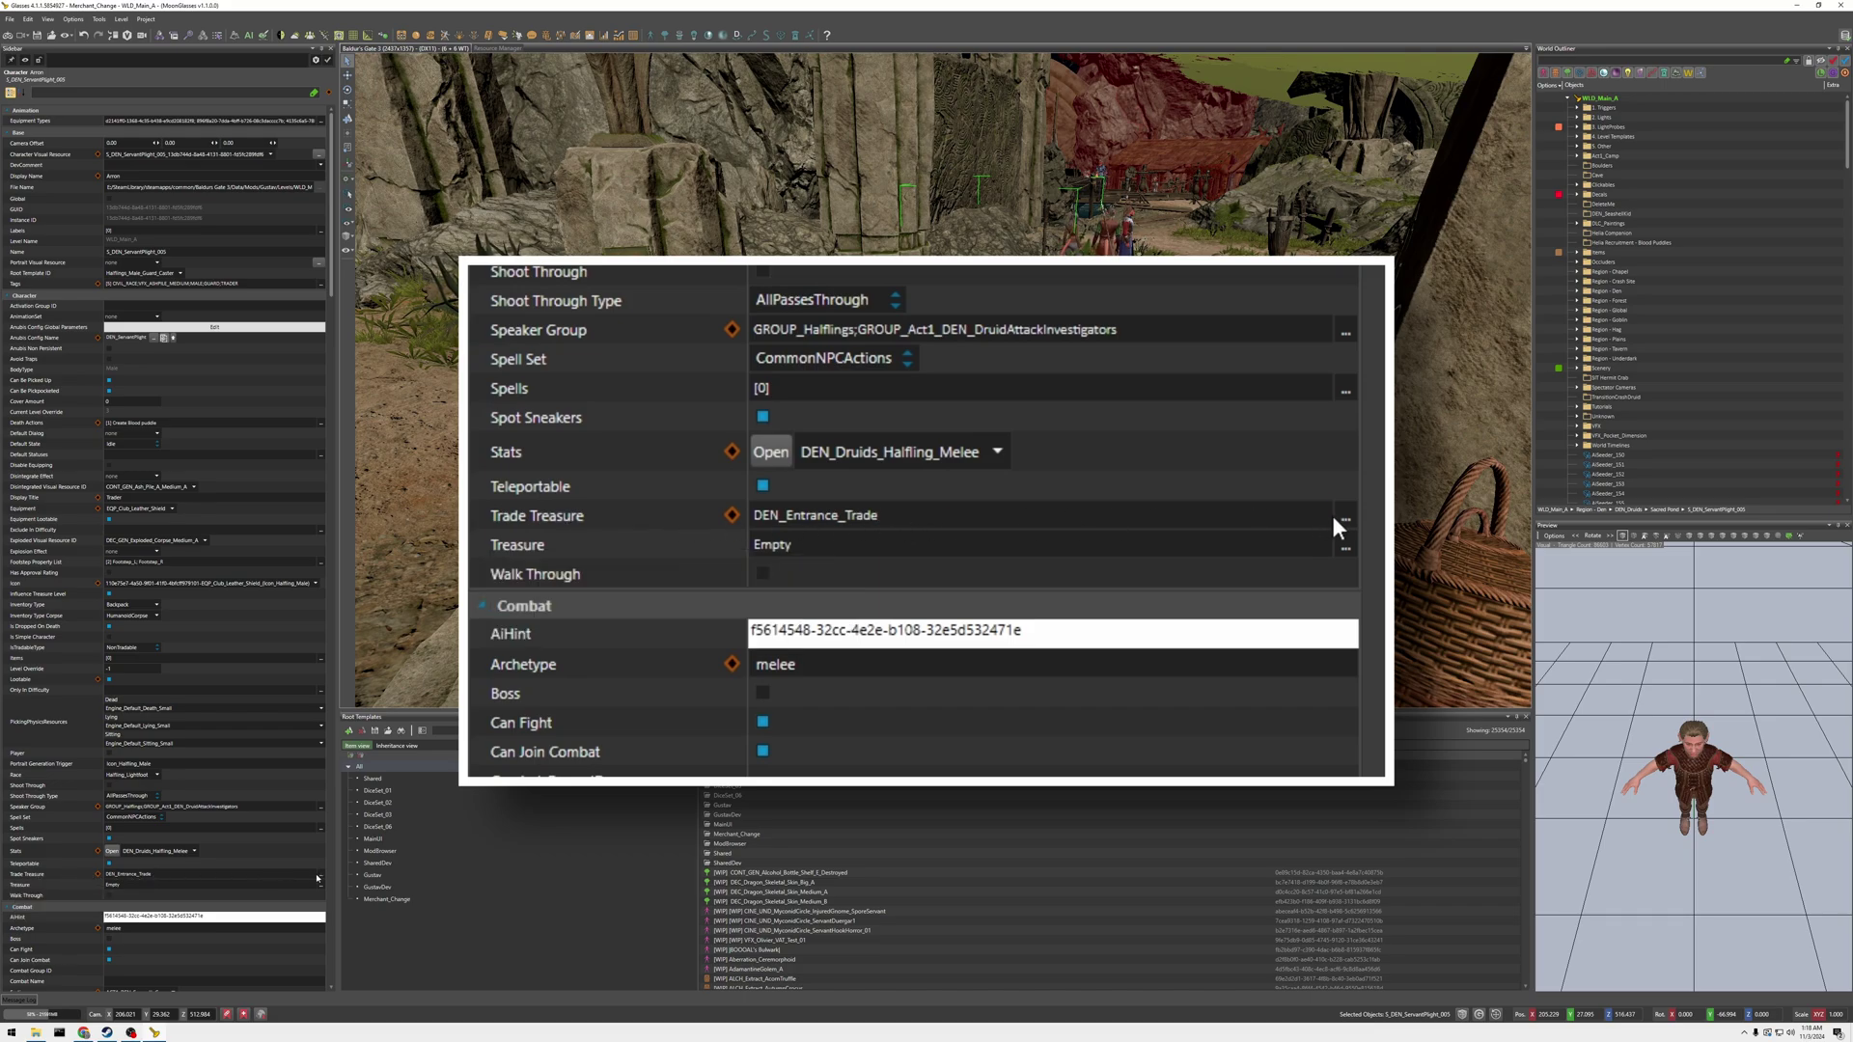
pyautogui.click(318, 875)
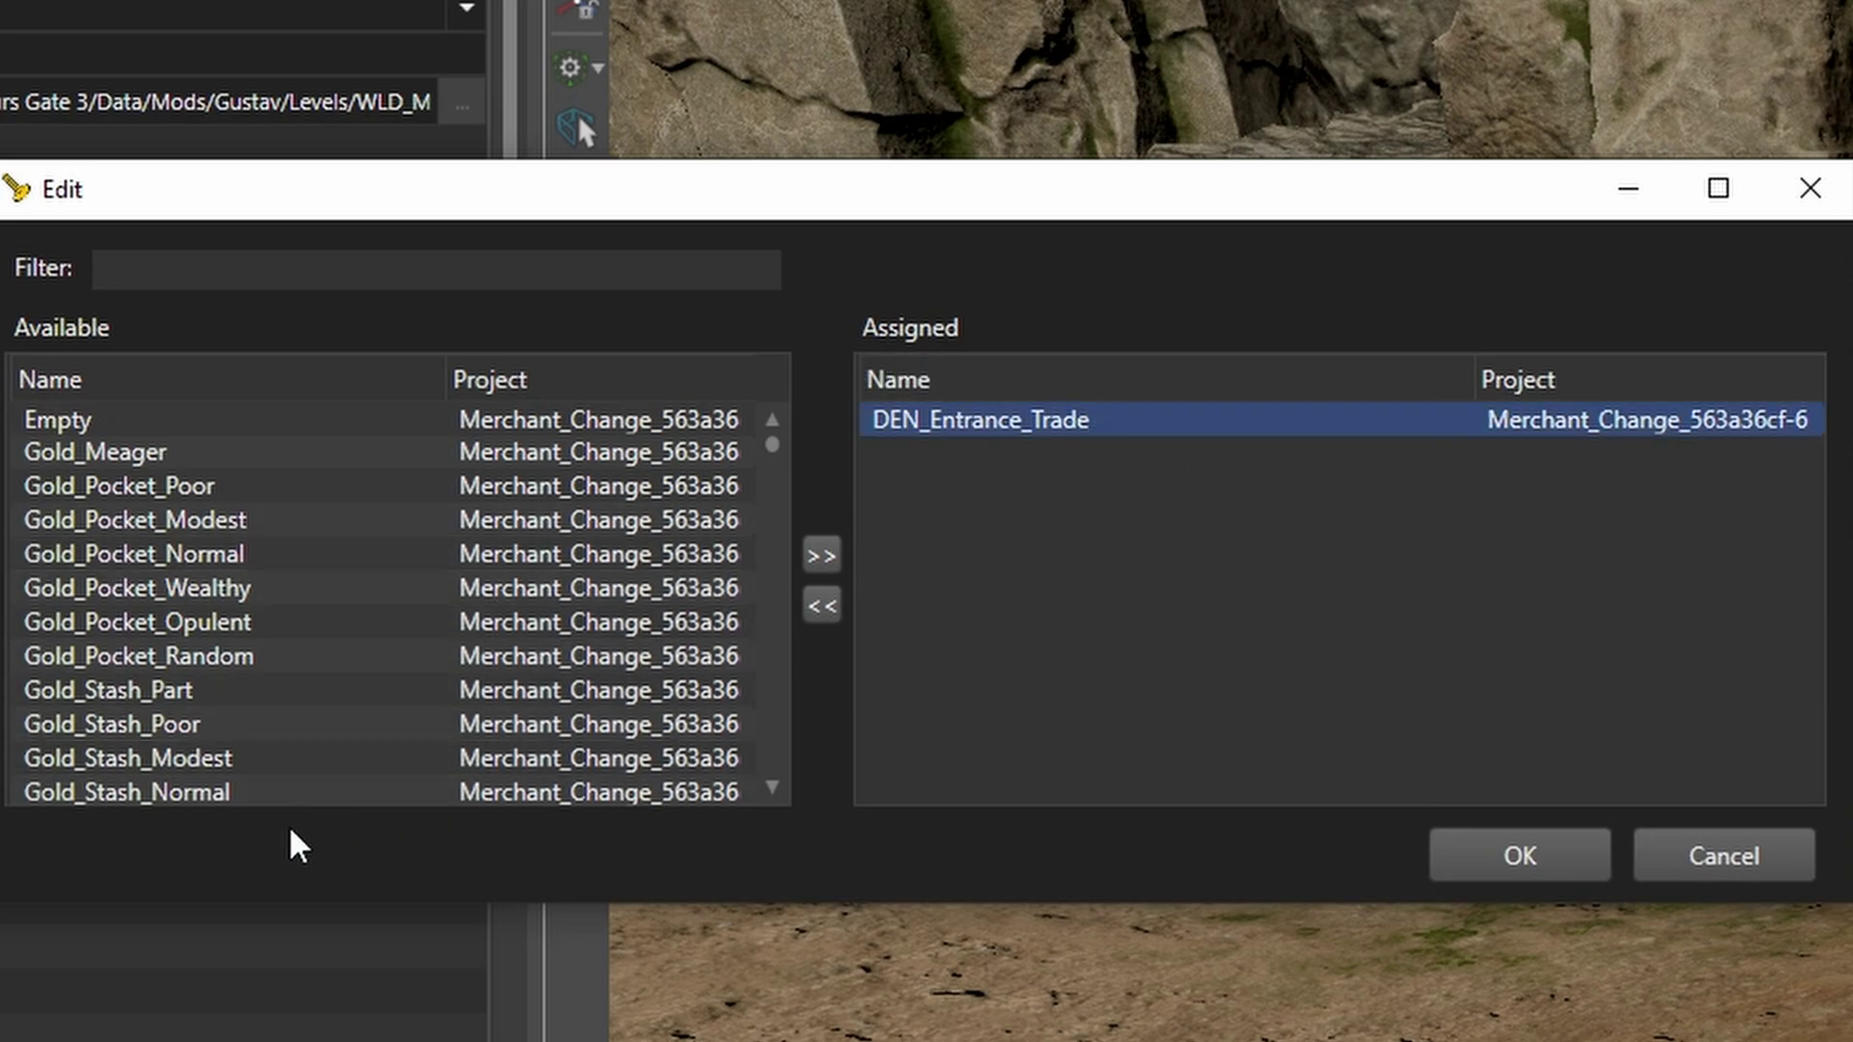
pyautogui.moveTo(238, 625); pyautogui.dragTo(1087, 479)
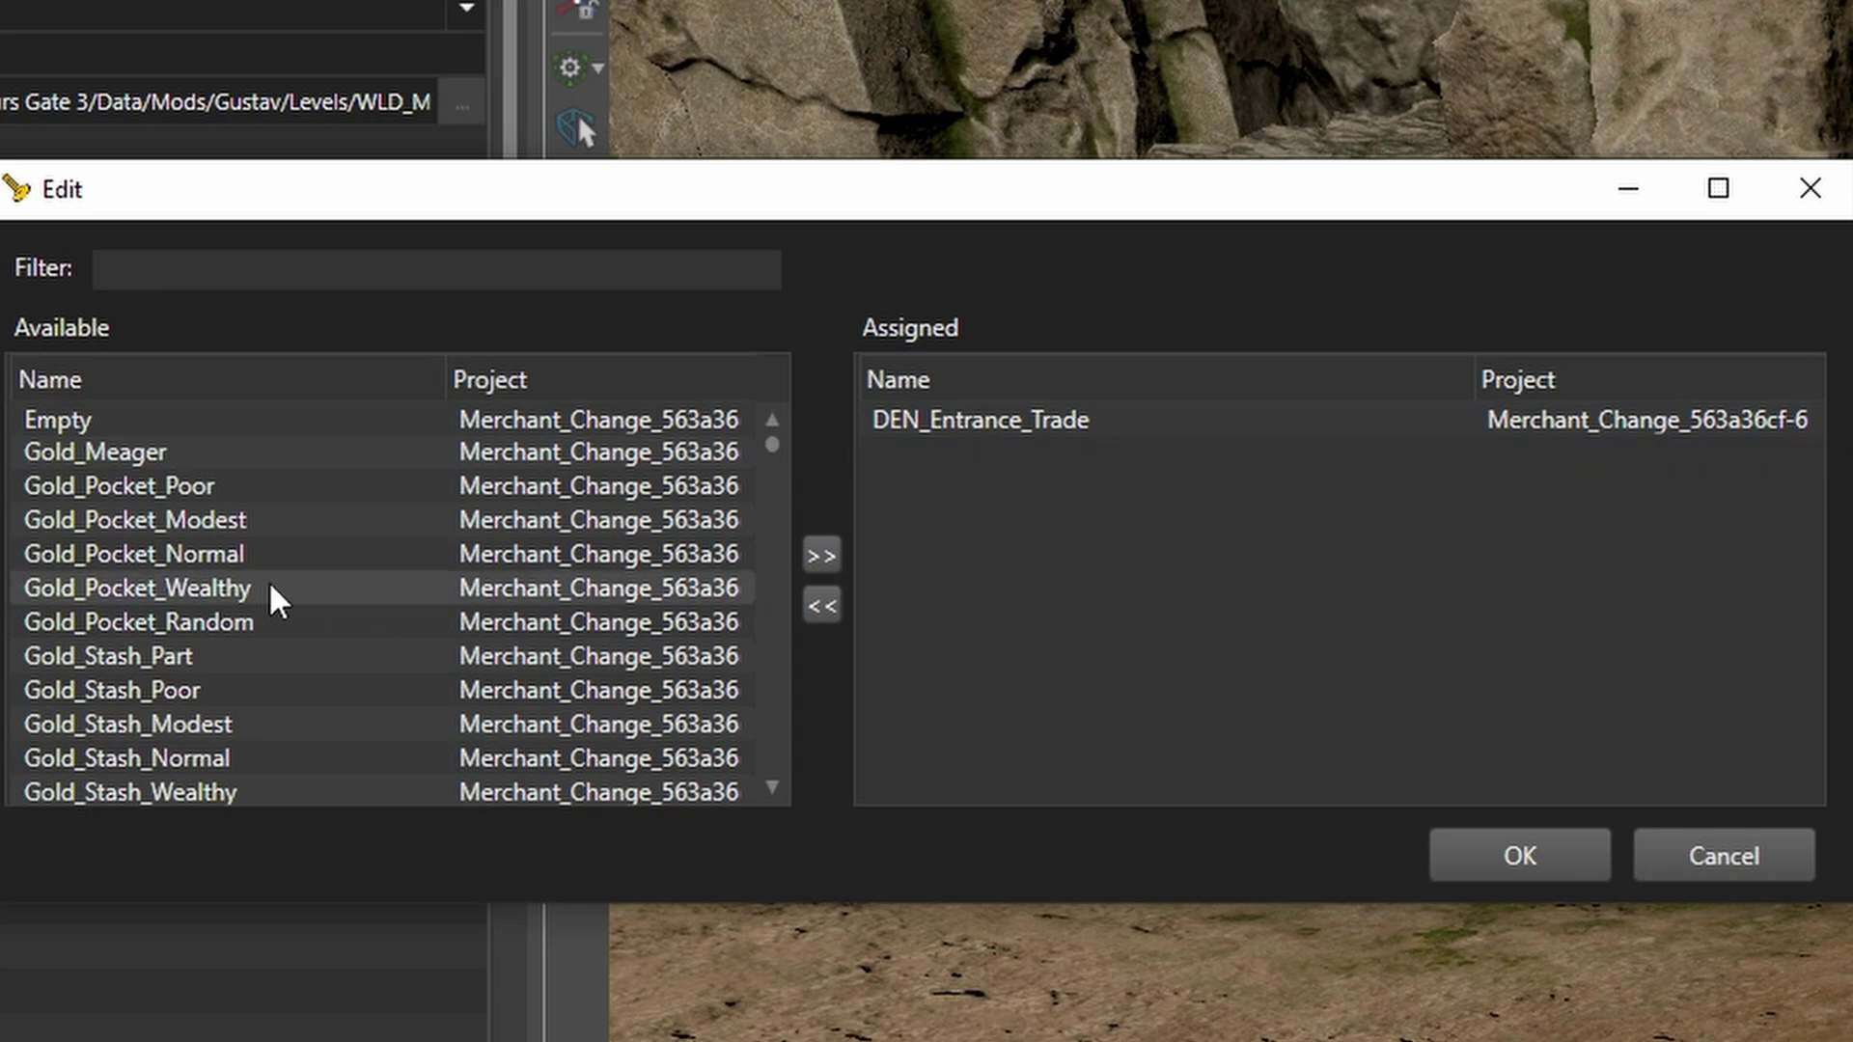
pyautogui.scroll(-5, 410, 594)
pyautogui.scroll(-5, 411, 593)
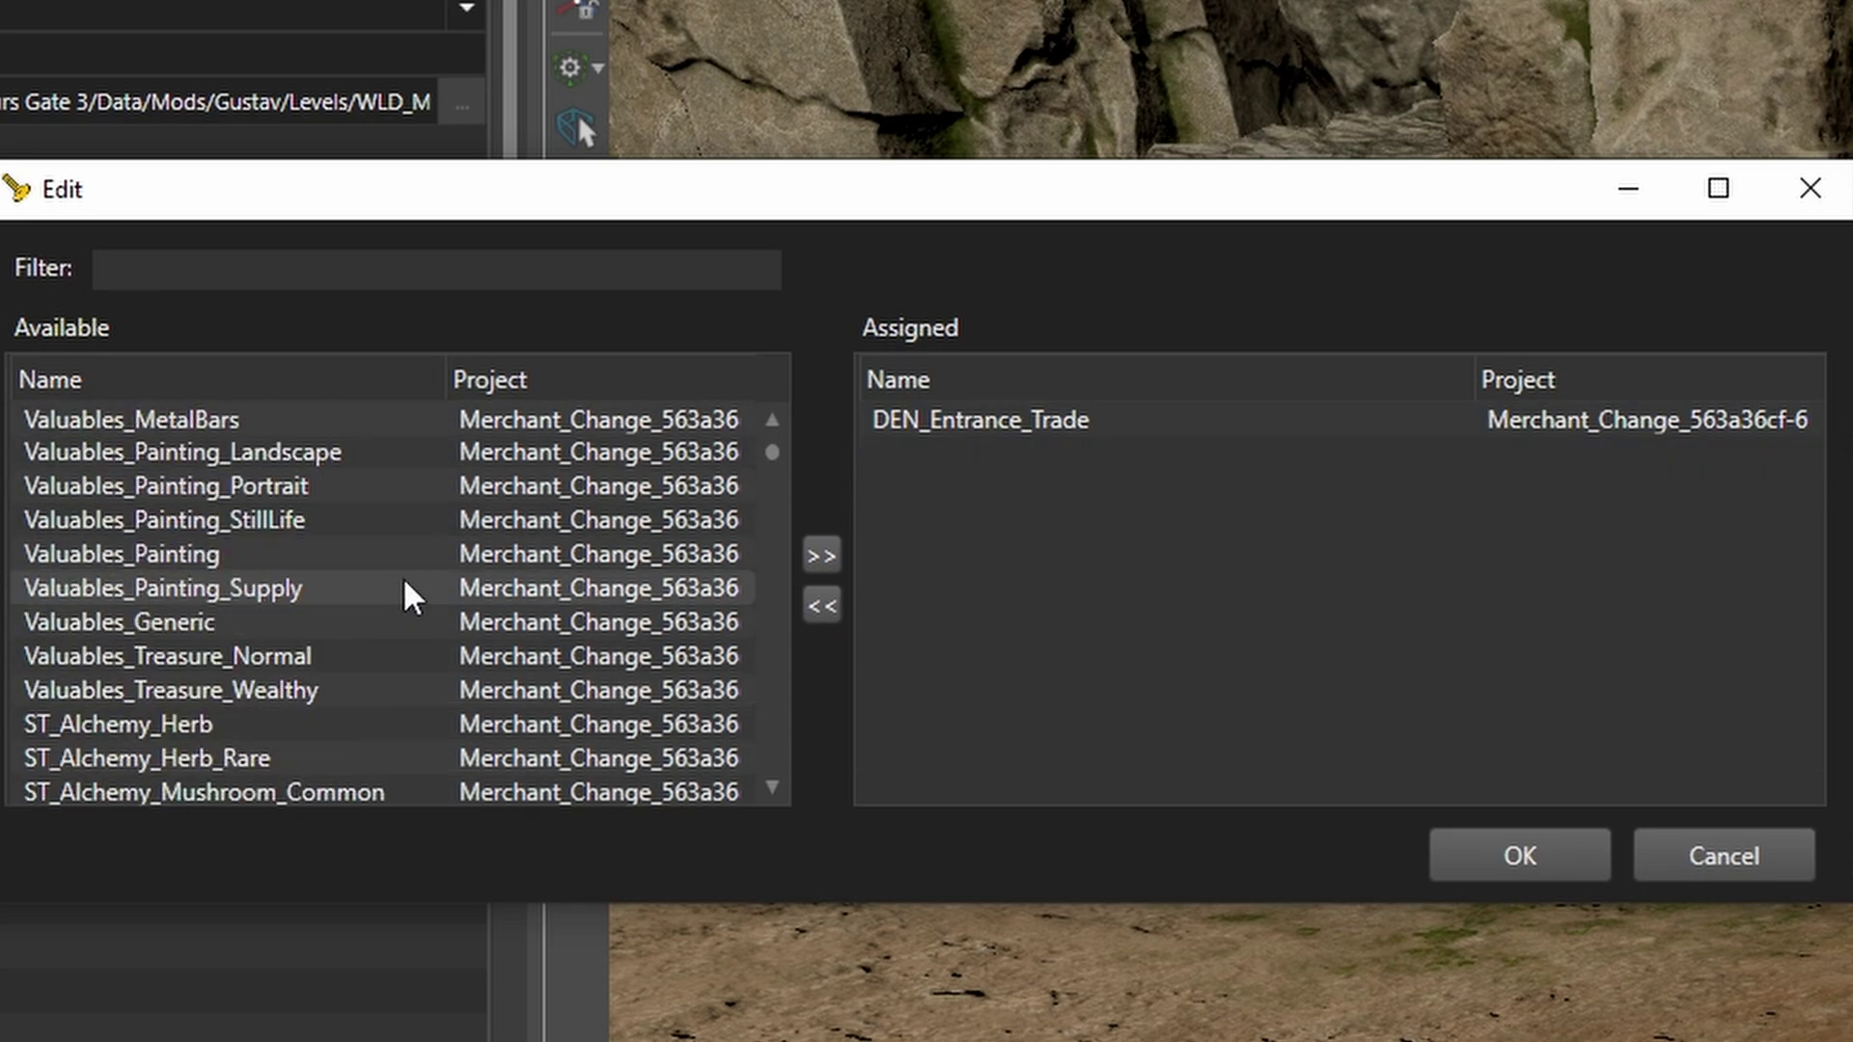
pyautogui.click(1047, 424)
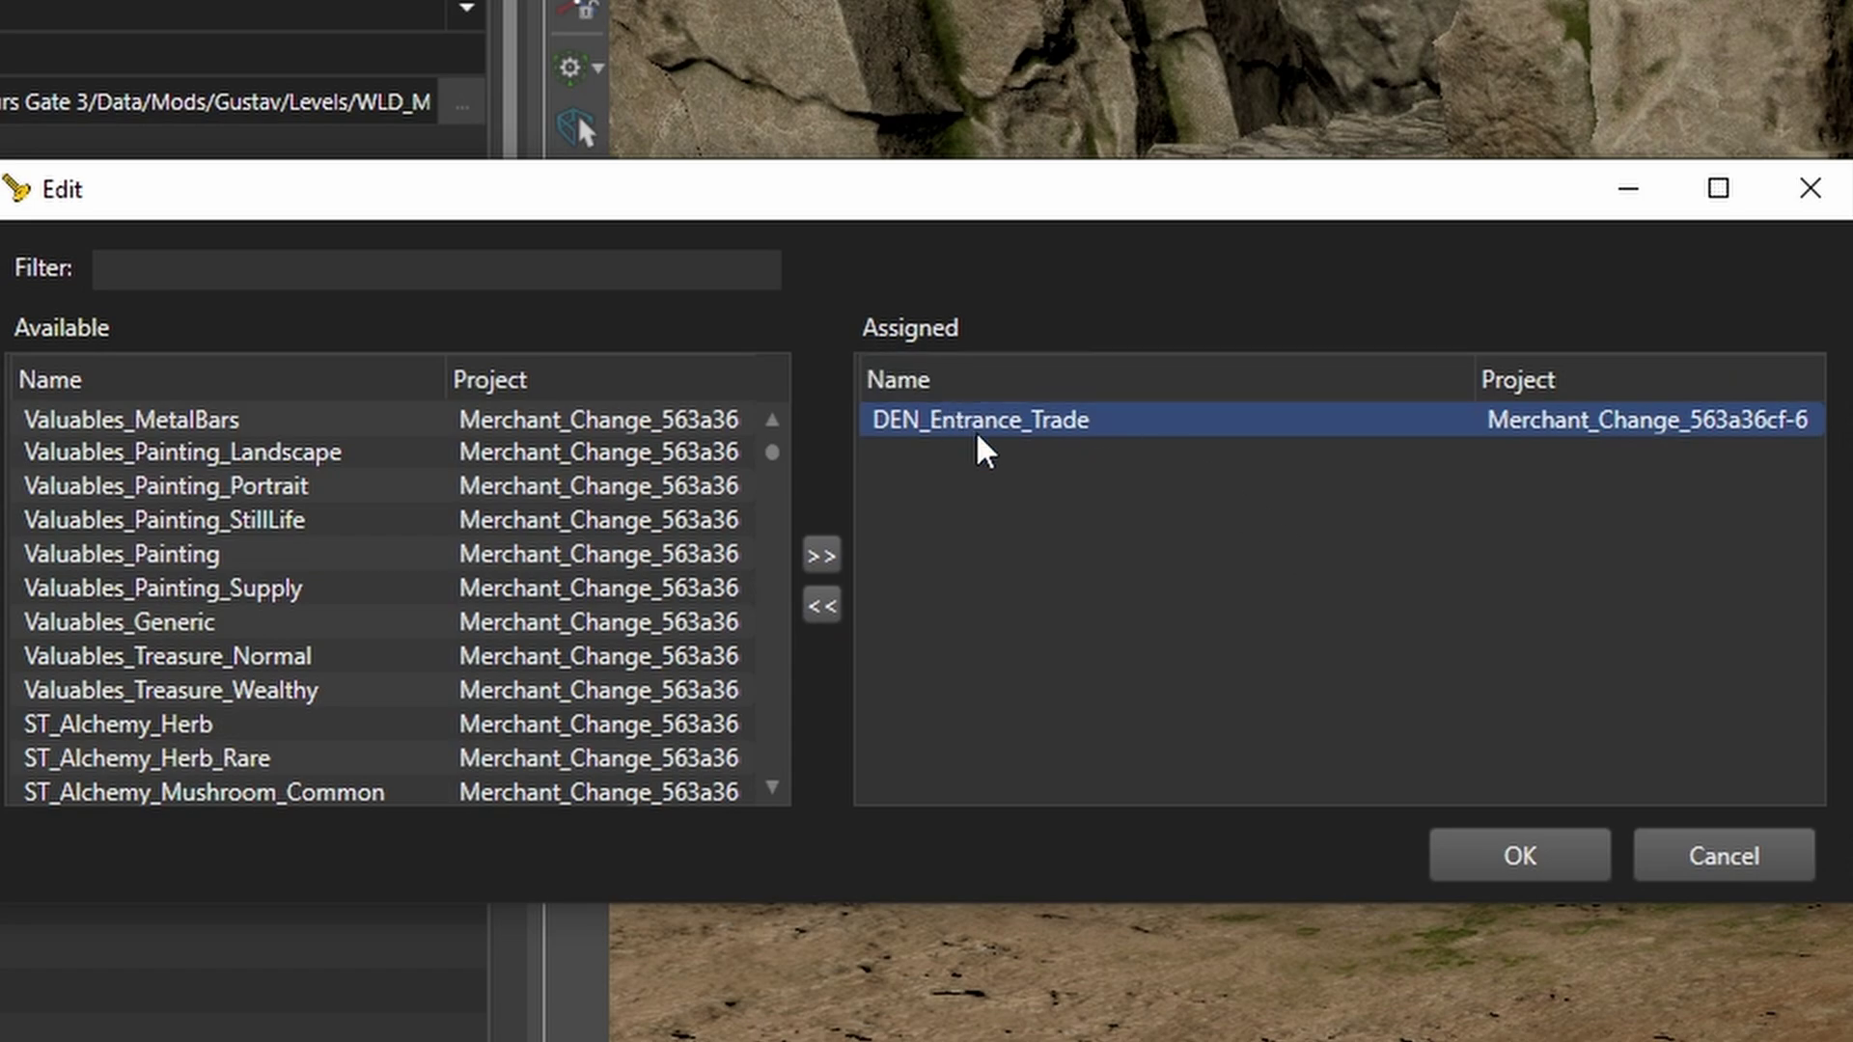
pyautogui.click(1723, 859)
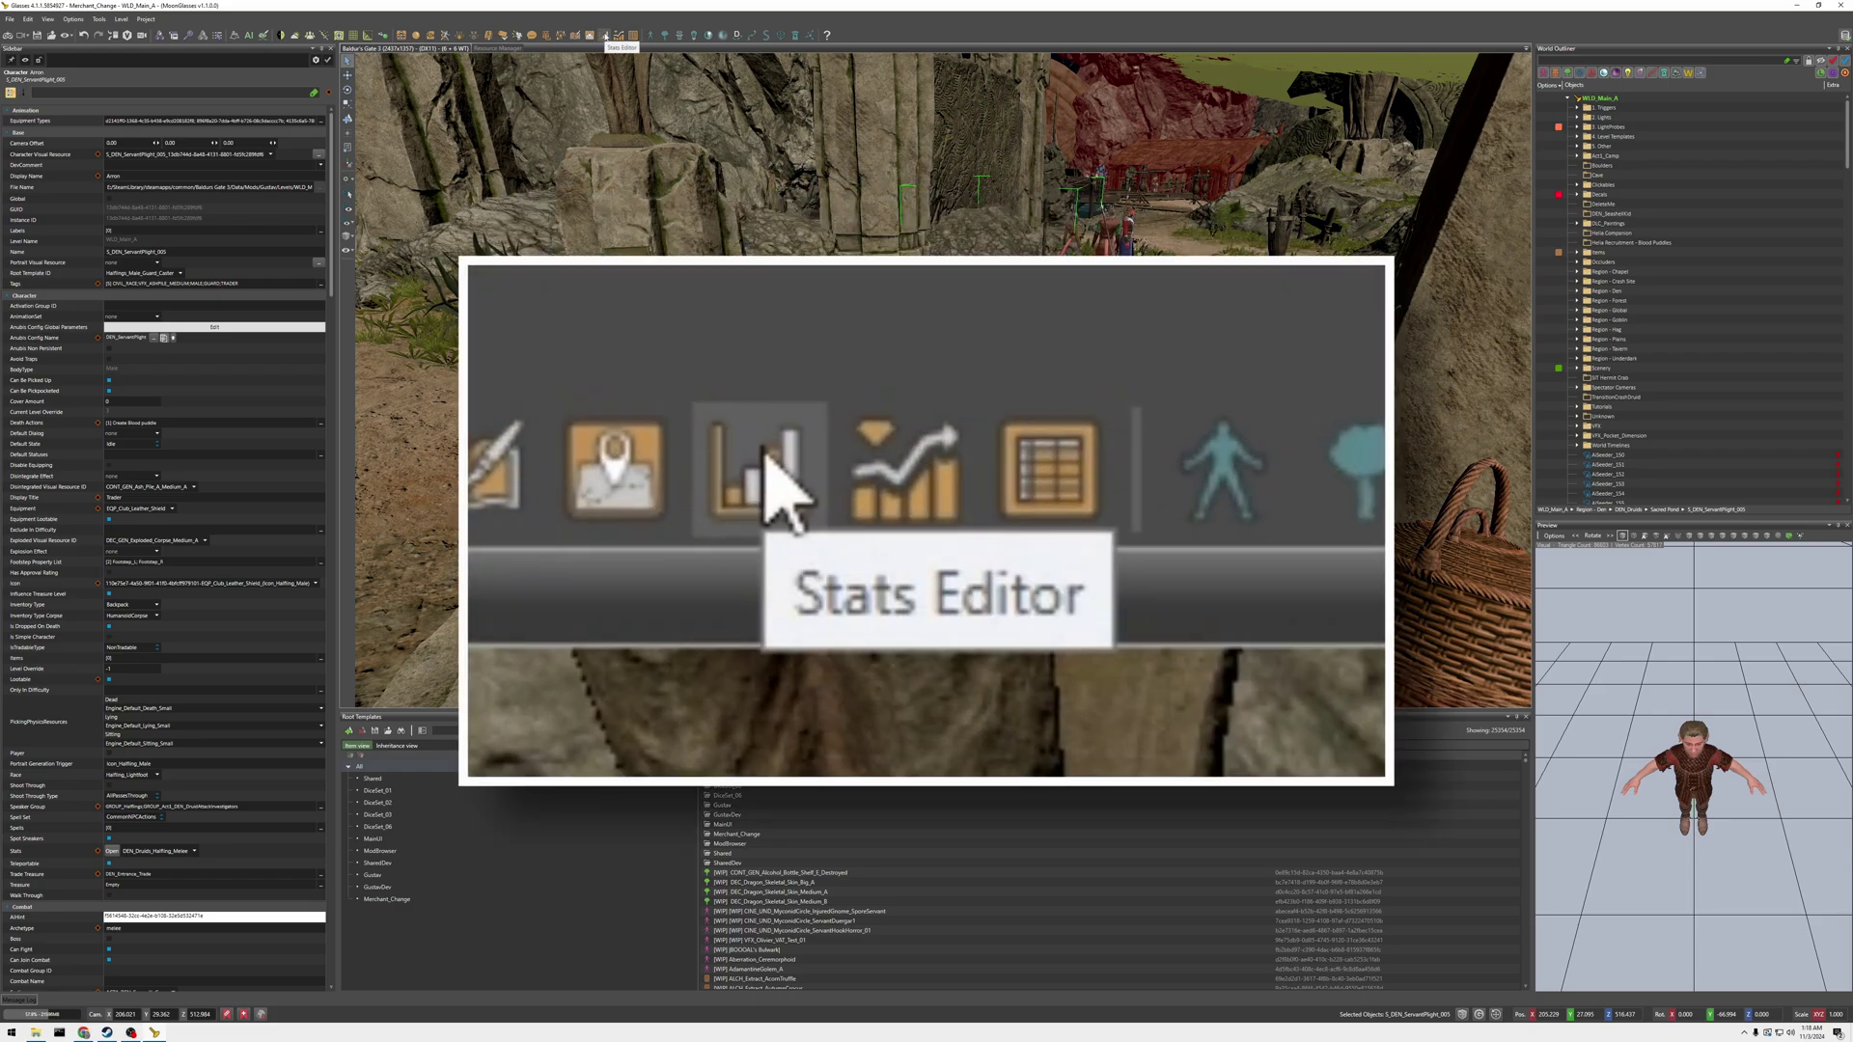
# Open the Gustav project's TreasureTable in the Stats Editor
pyautogui.click(605, 35)
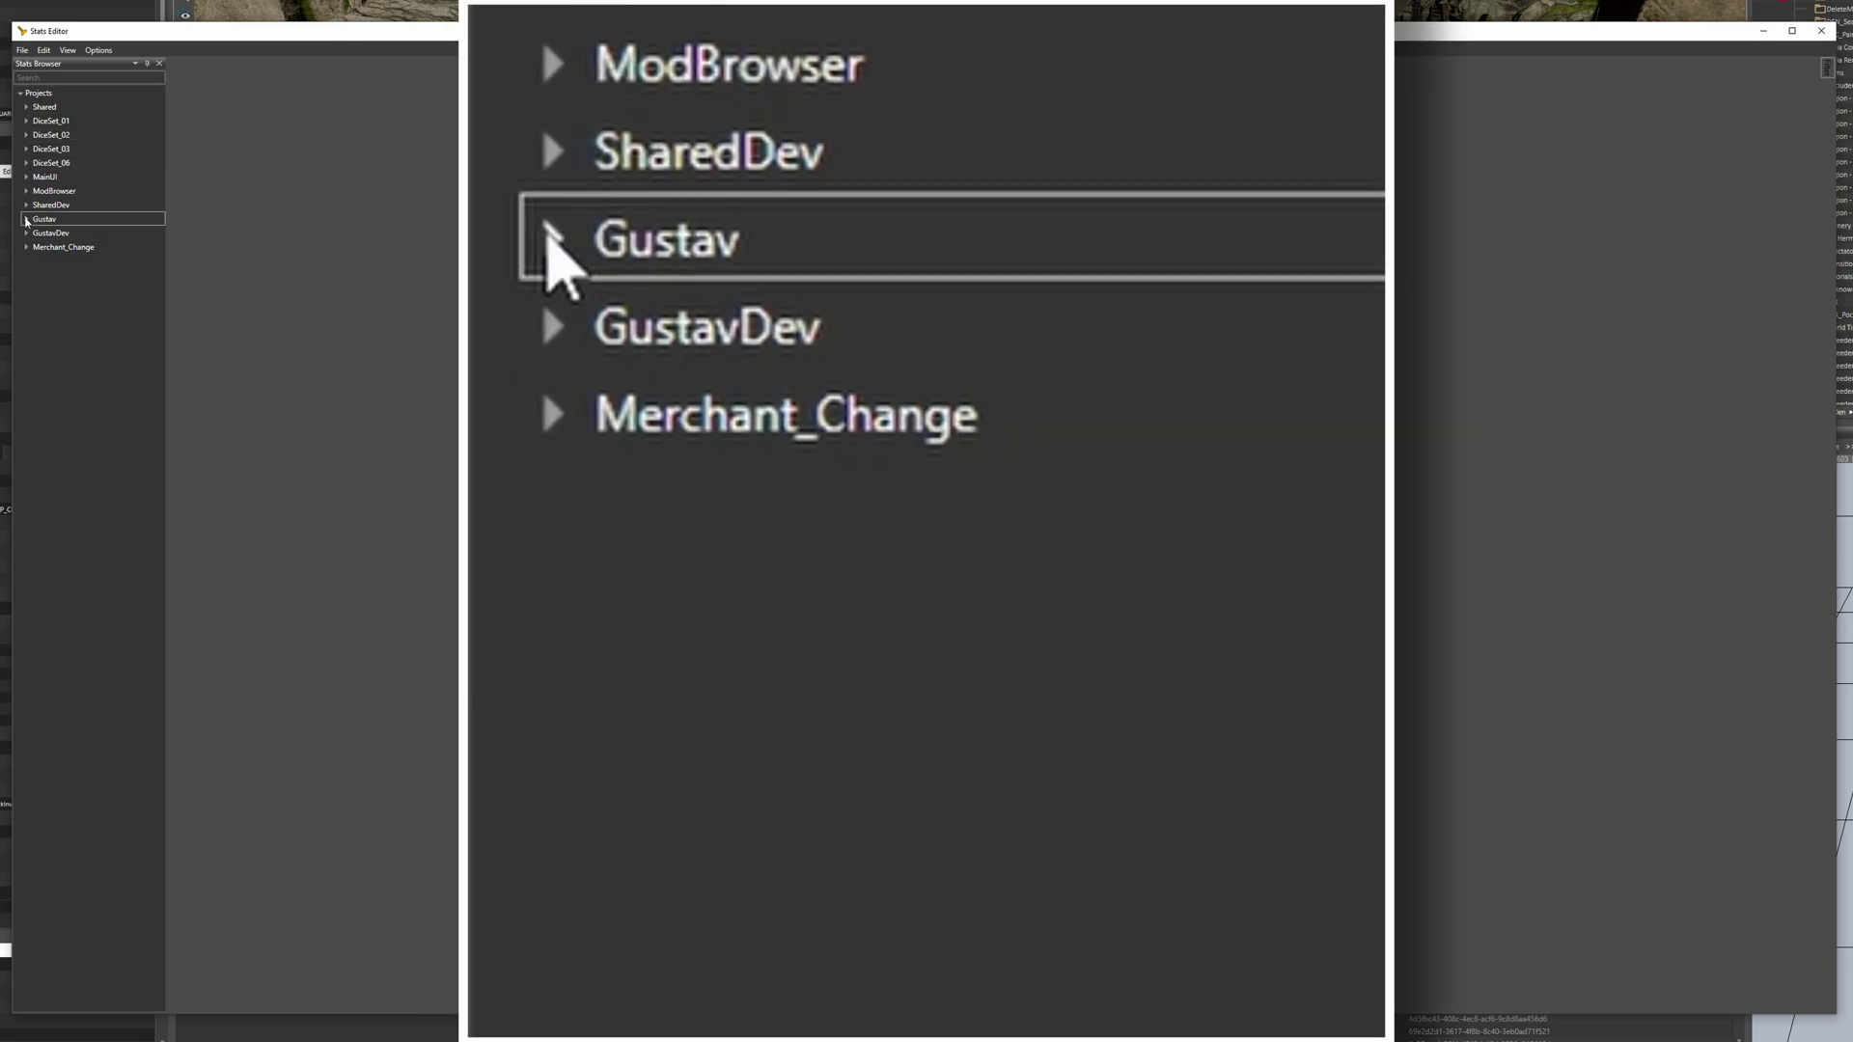
pyautogui.click(26, 220)
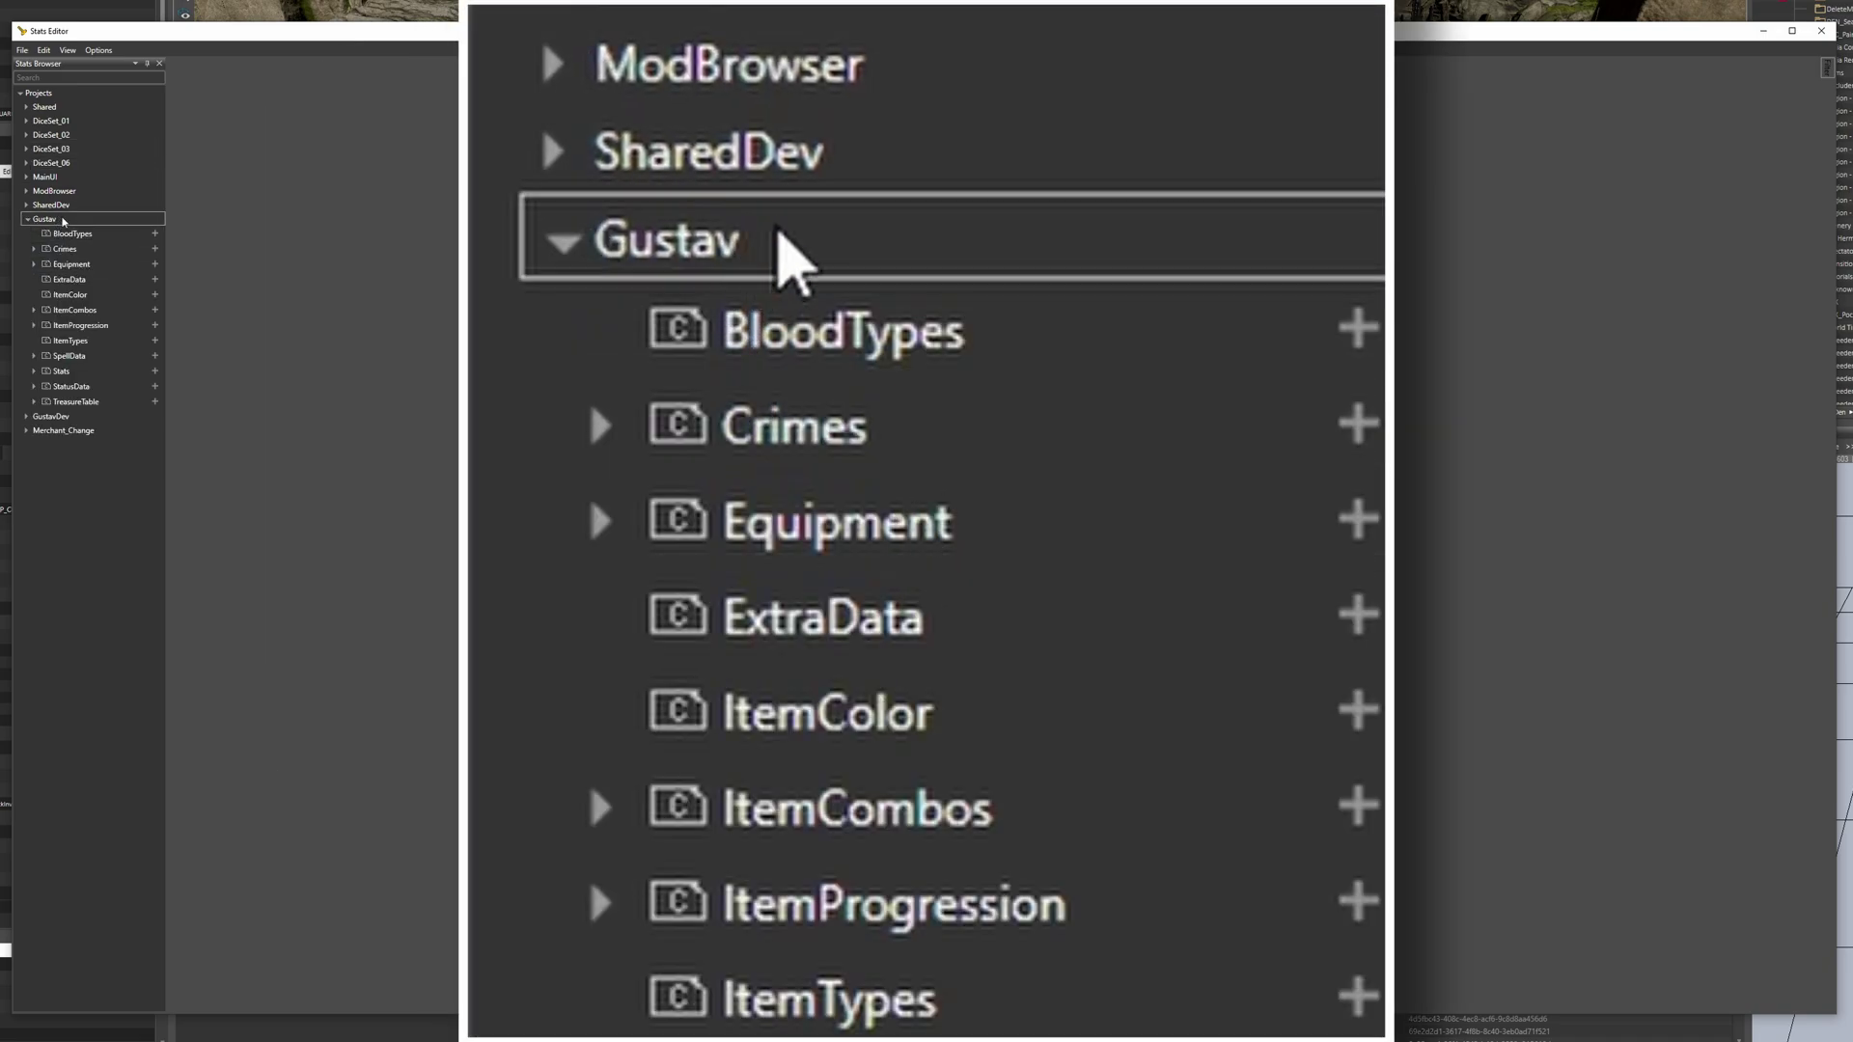
pyautogui.click(34, 371)
pyautogui.click(33, 372)
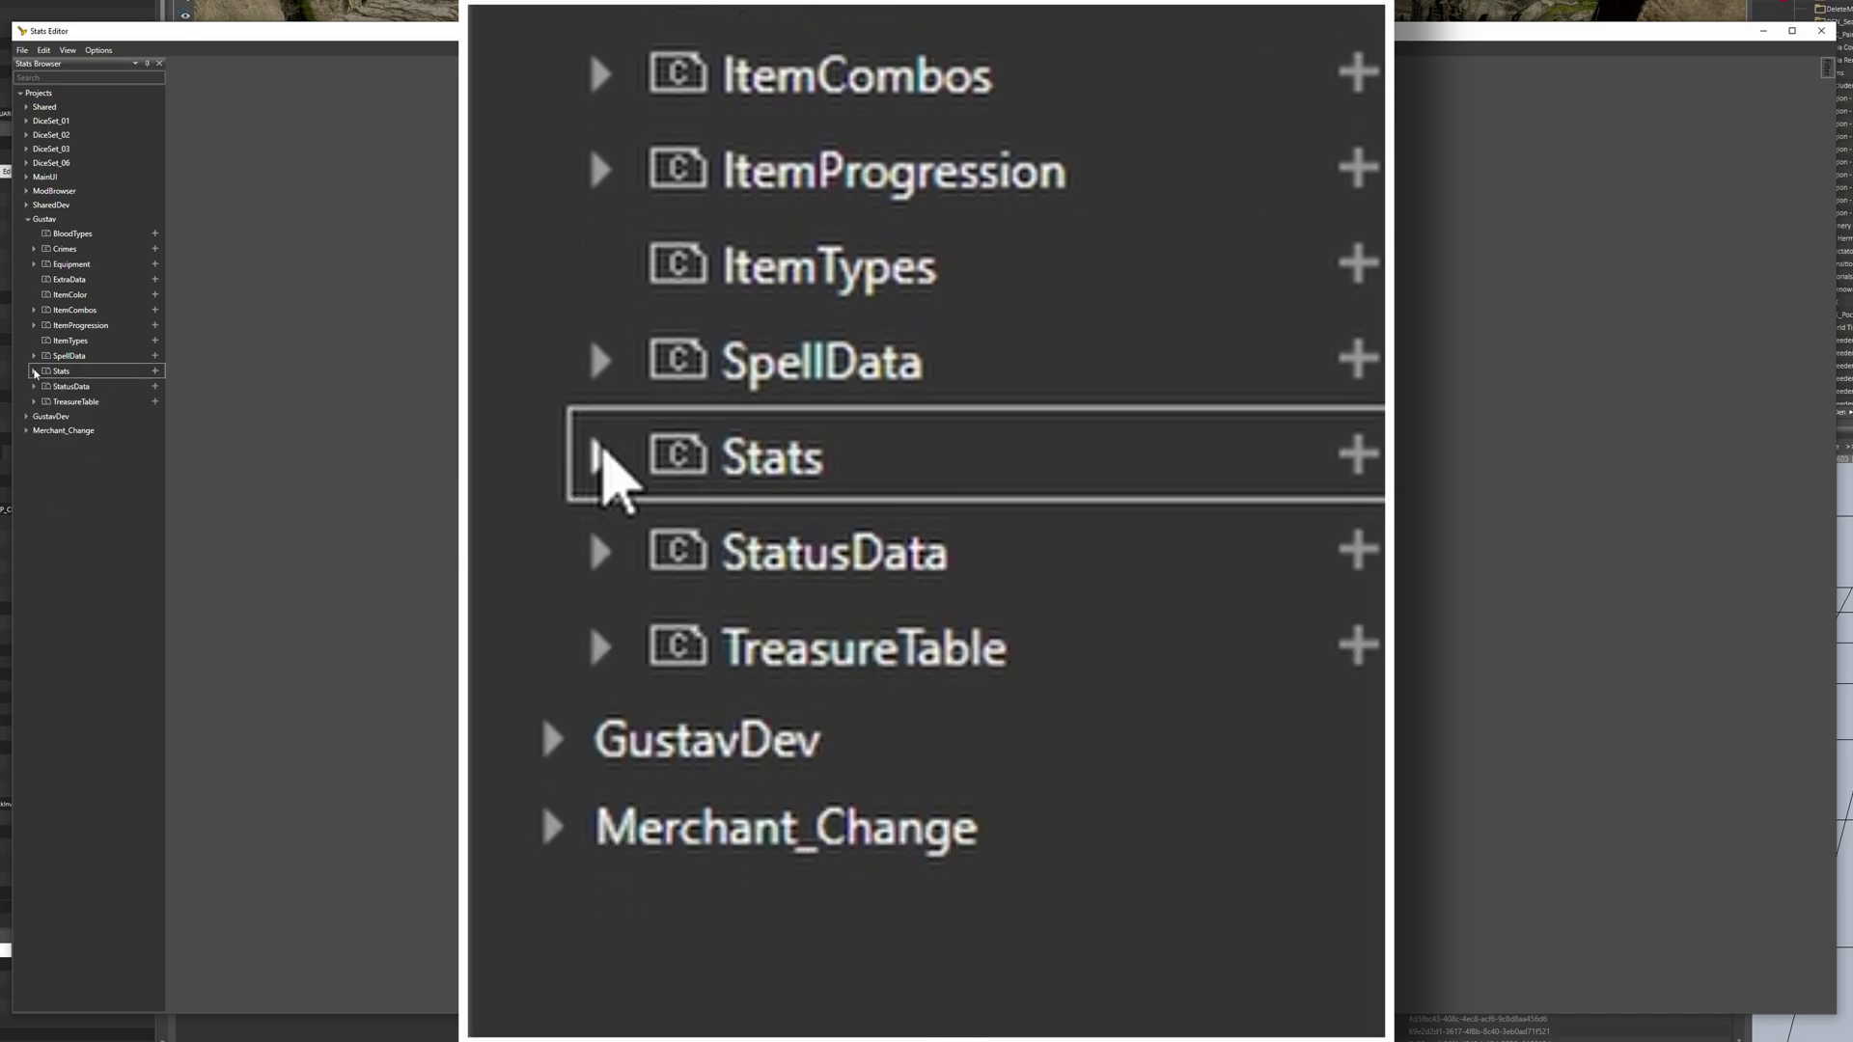
pyautogui.click(35, 401)
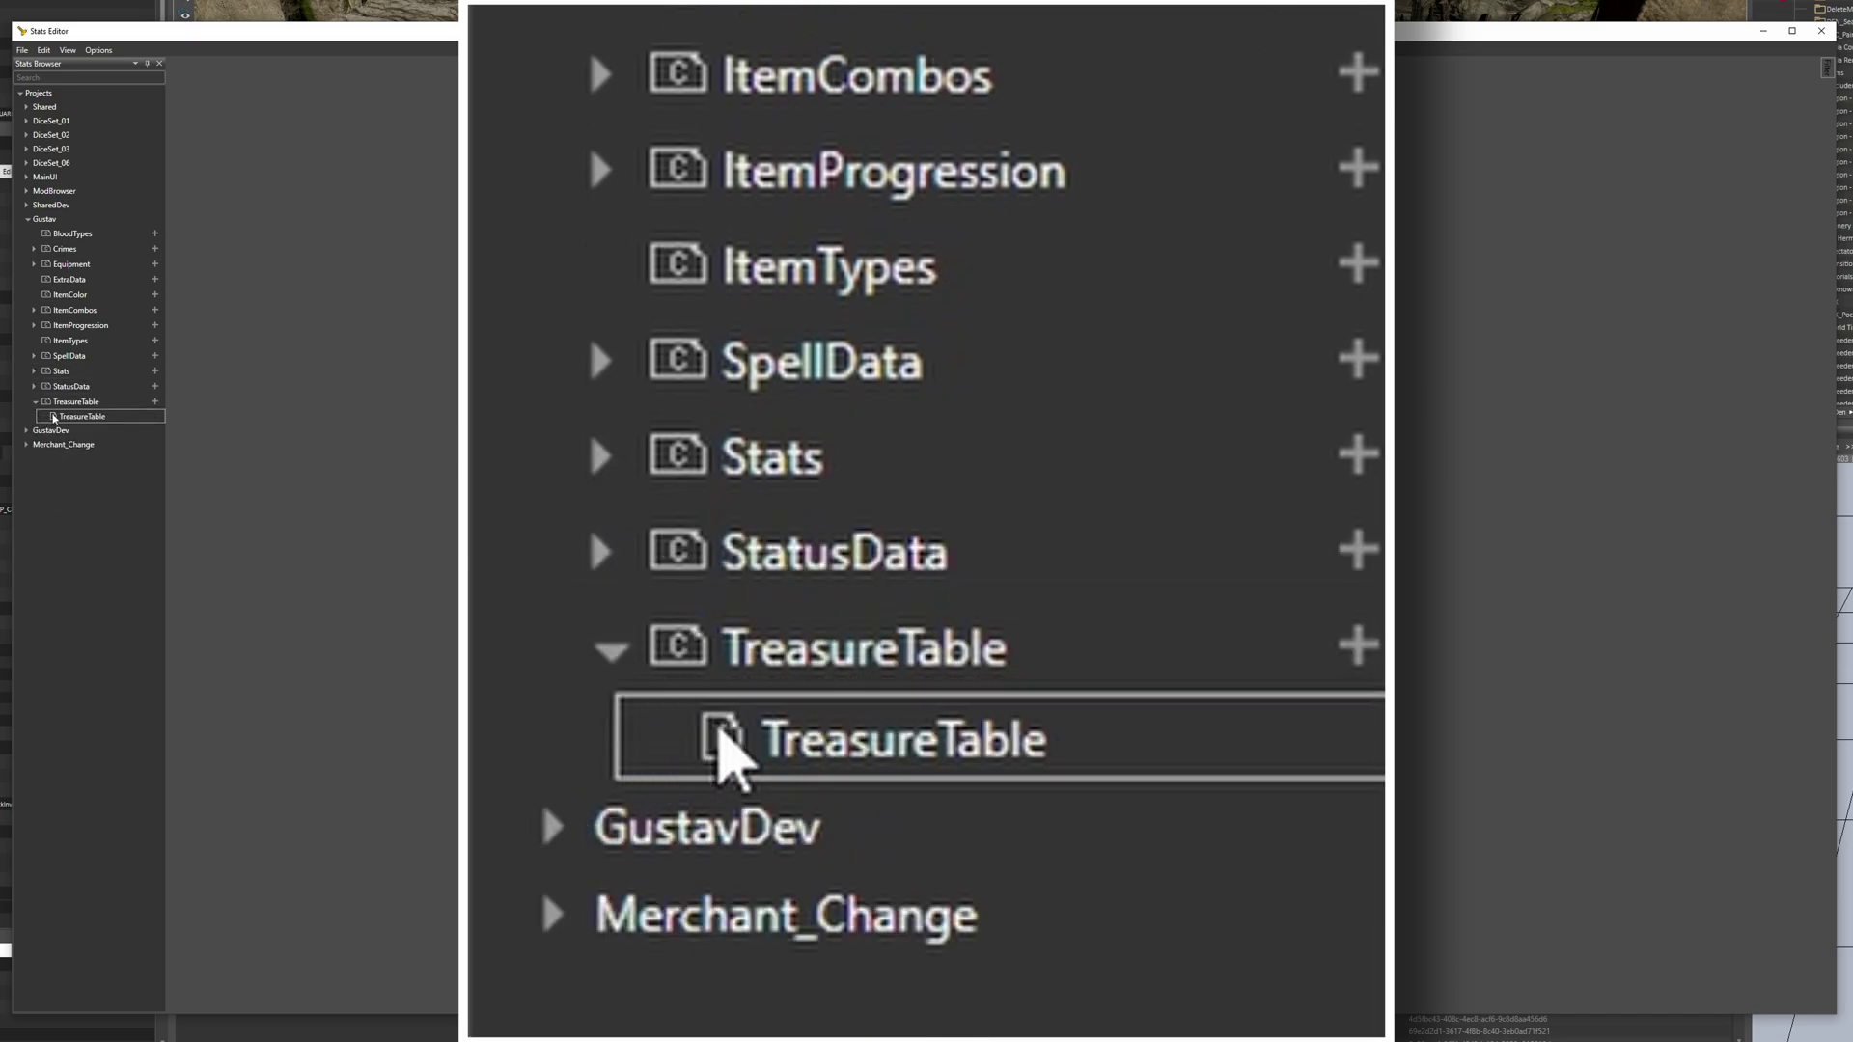
pyautogui.doubleClick(60, 416)
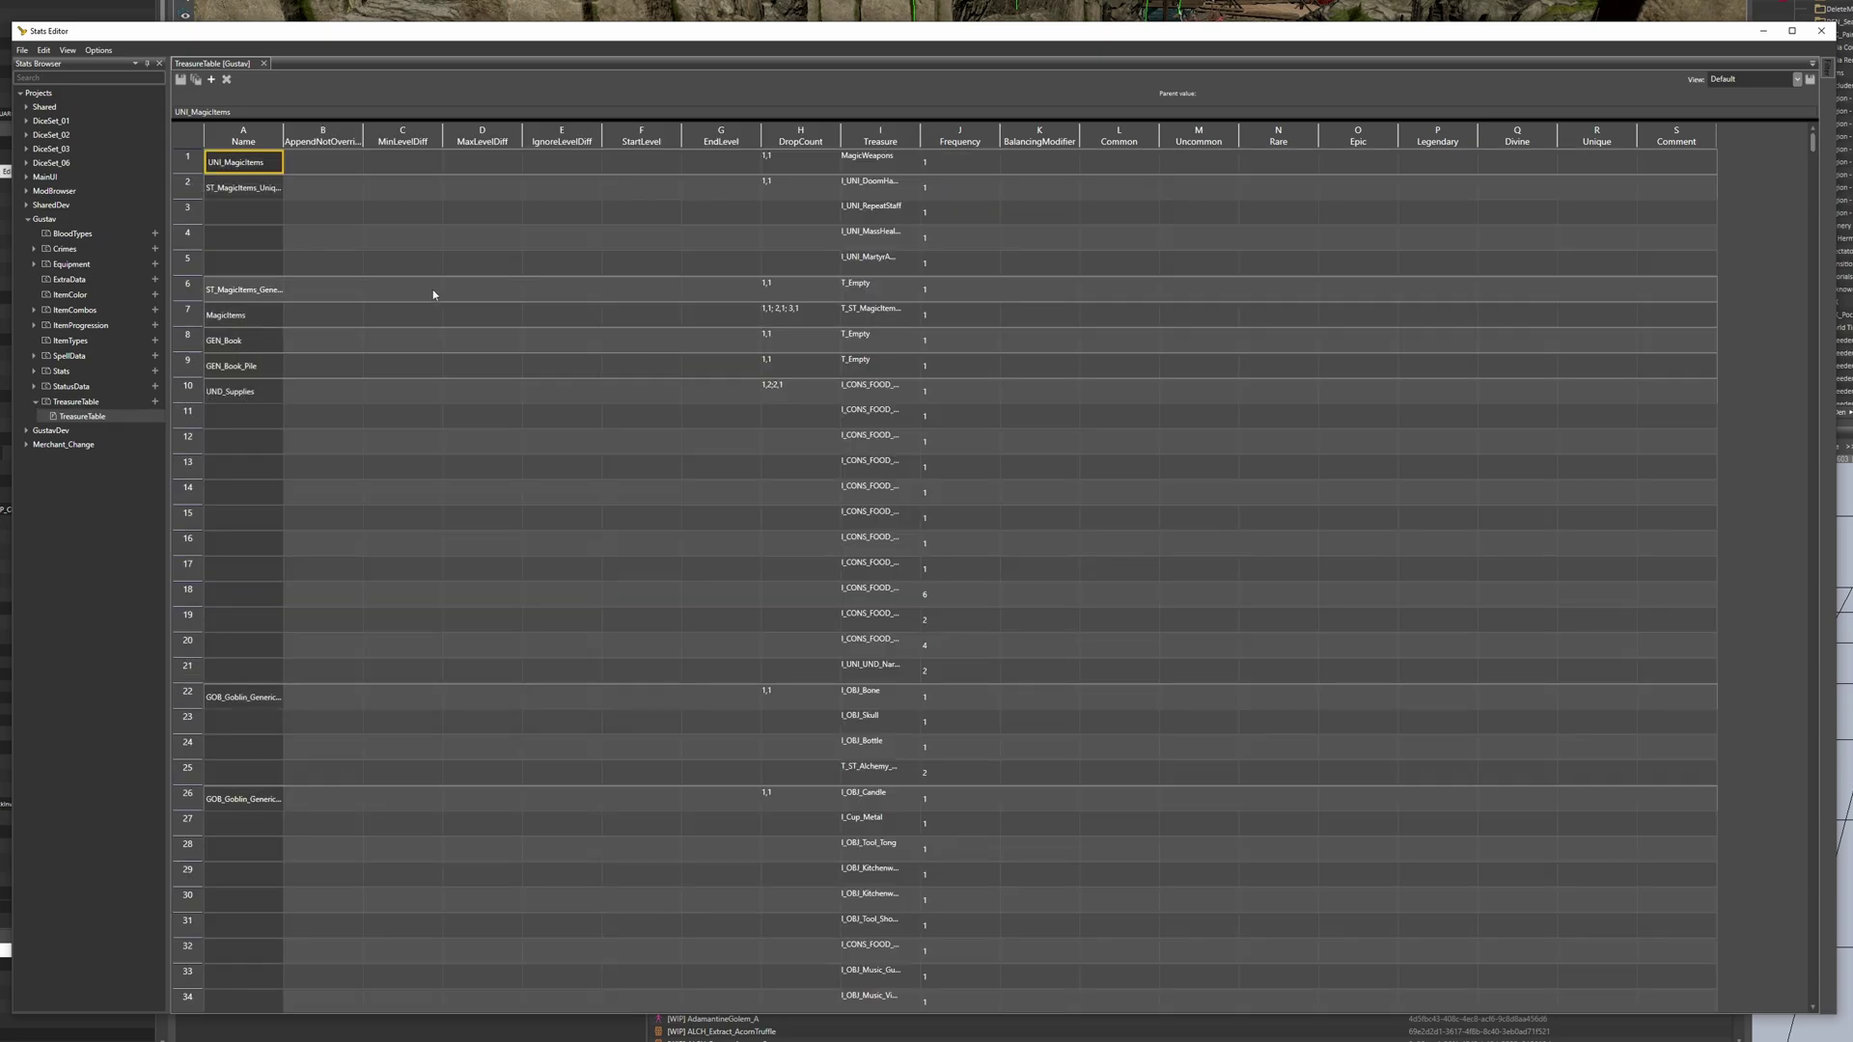
# Find the DEN_Entrance_Trade entry in the Gustav TreasureTable and move it to the MerchantChange project
pyautogui.click(432, 290)
pyautogui.hotkey('ctrl', 'f')
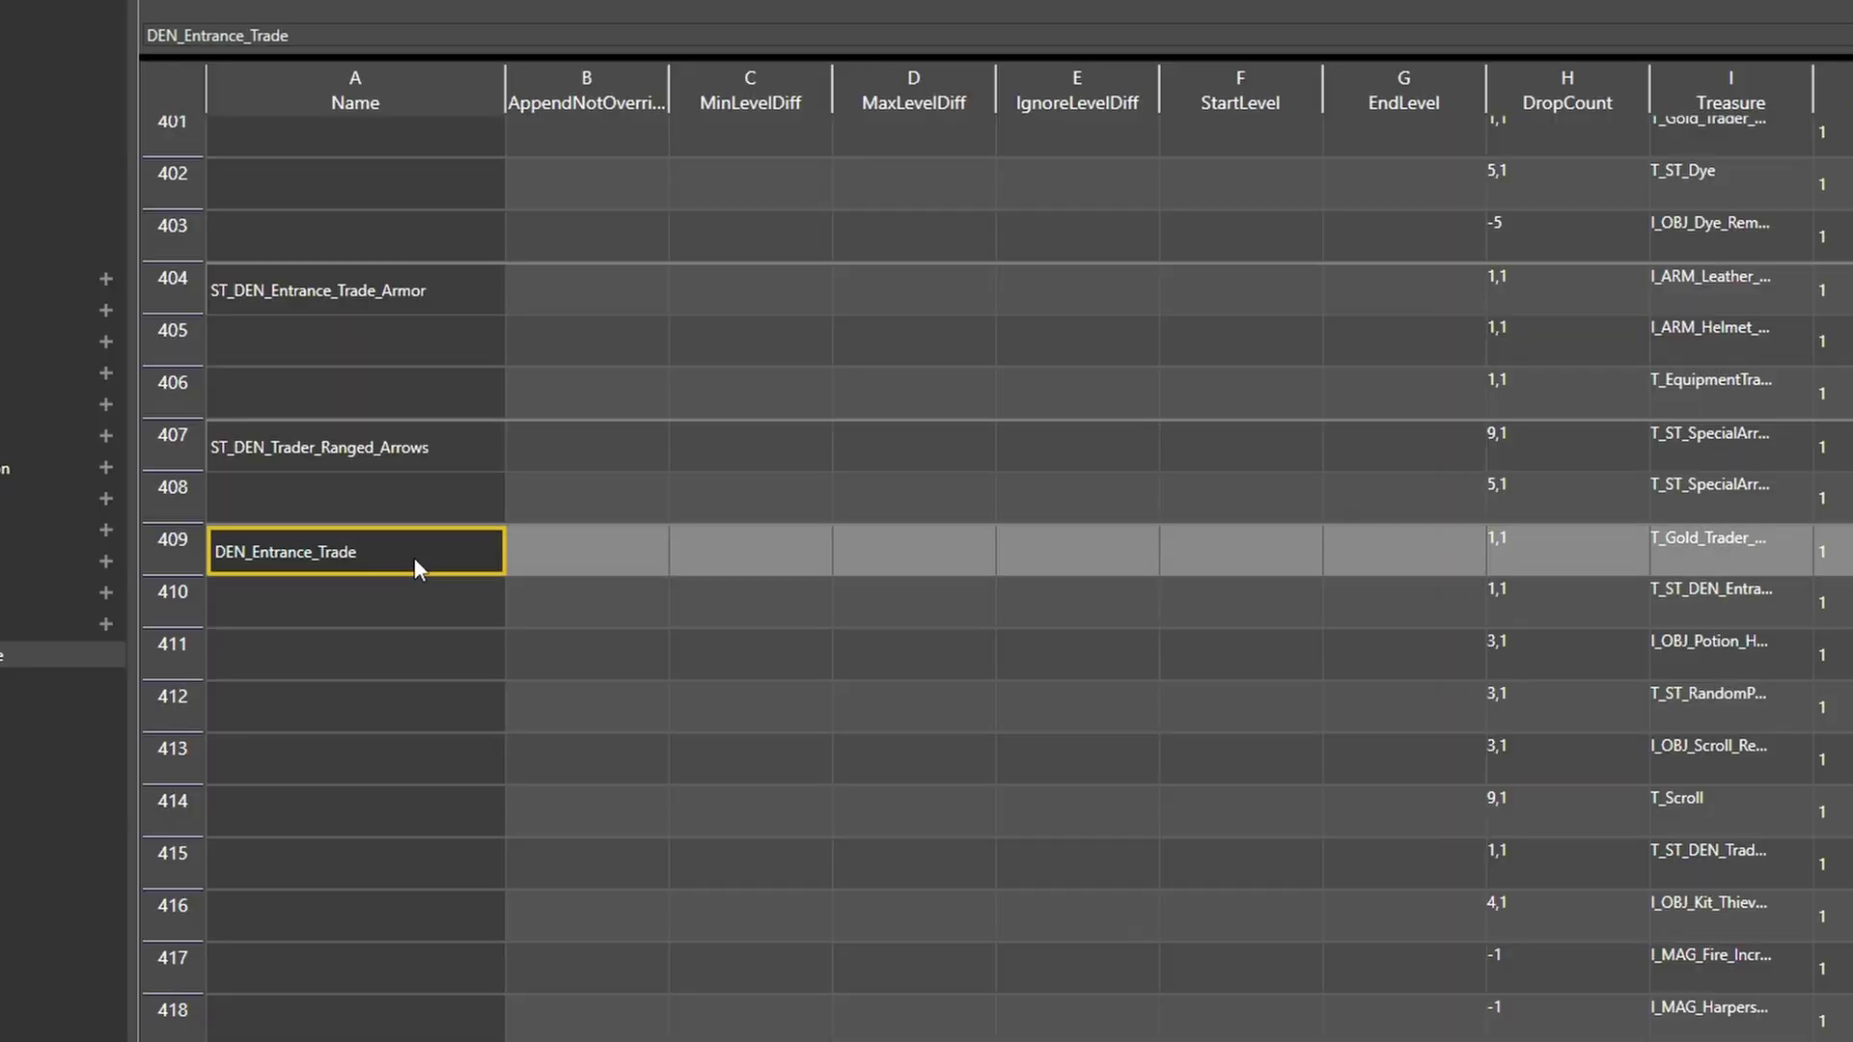
pyautogui.scroll(-3, 414, 554)
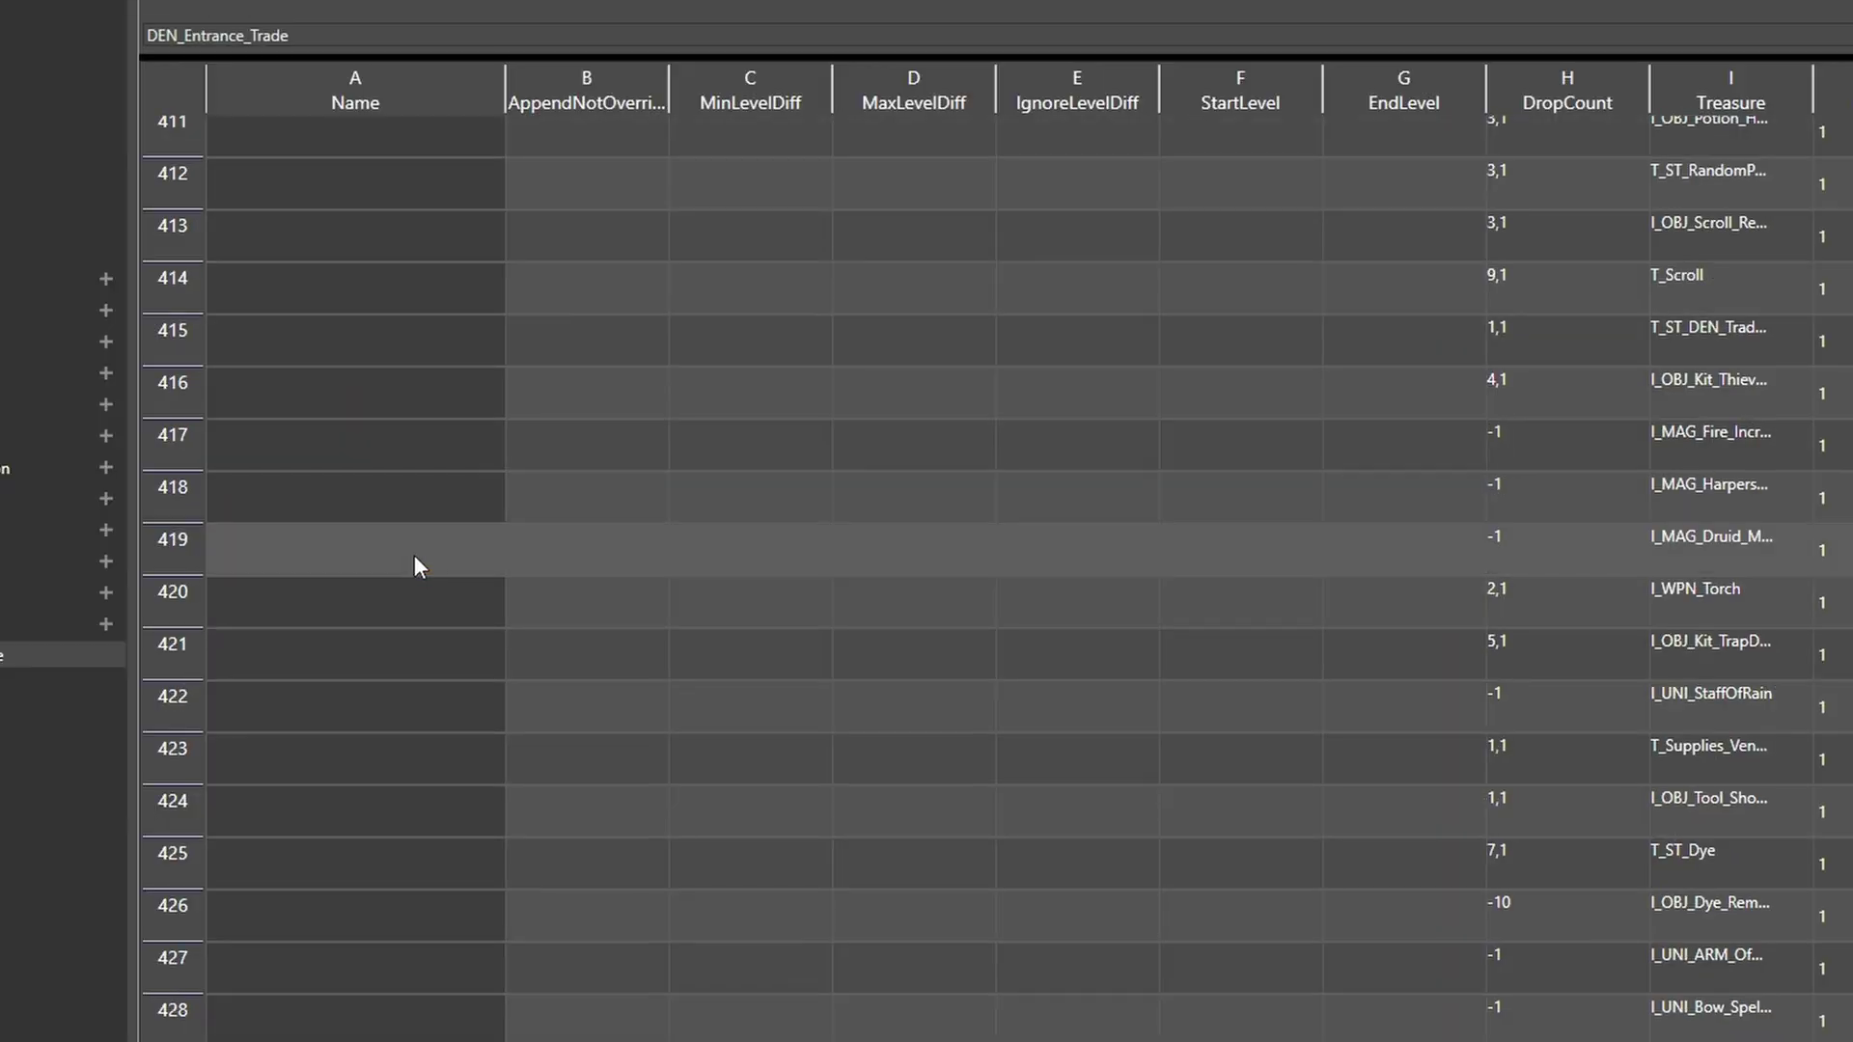
pyautogui.scroll(2, 414, 554)
pyautogui.rightClick(340, 292)
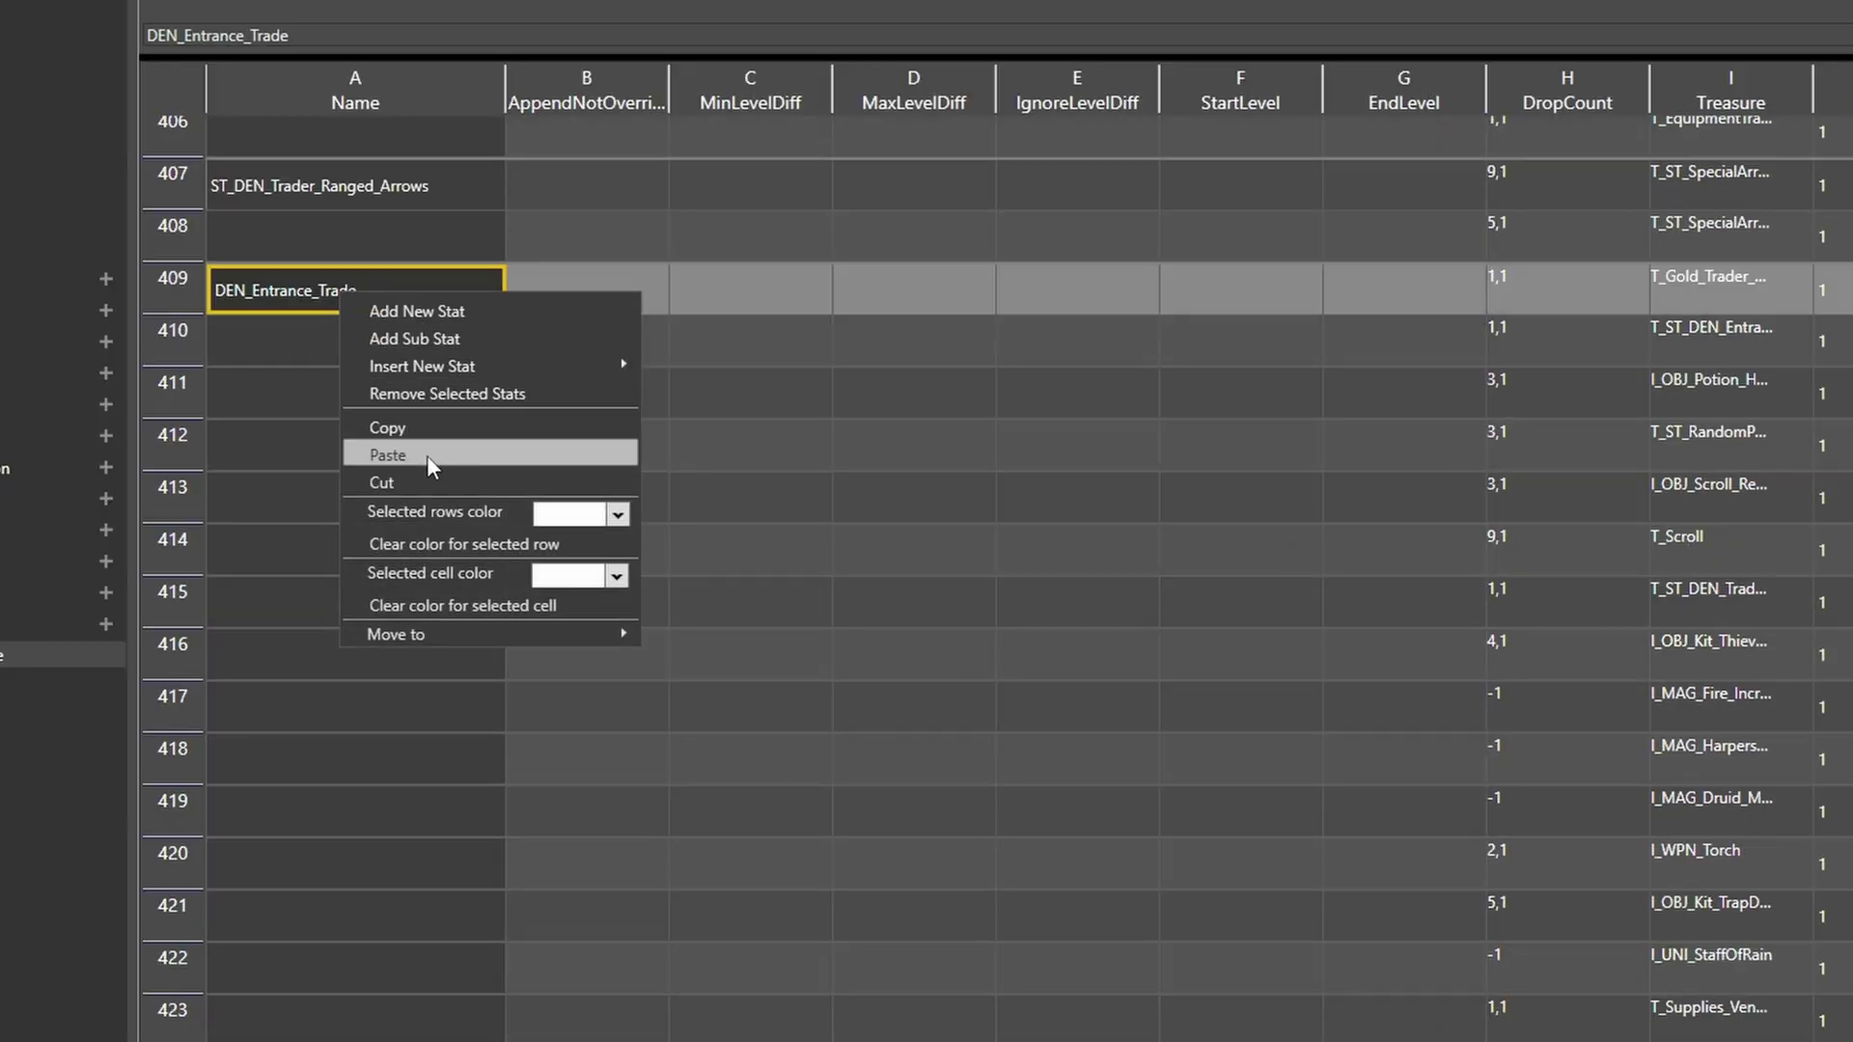
pyautogui.moveTo(452, 363)
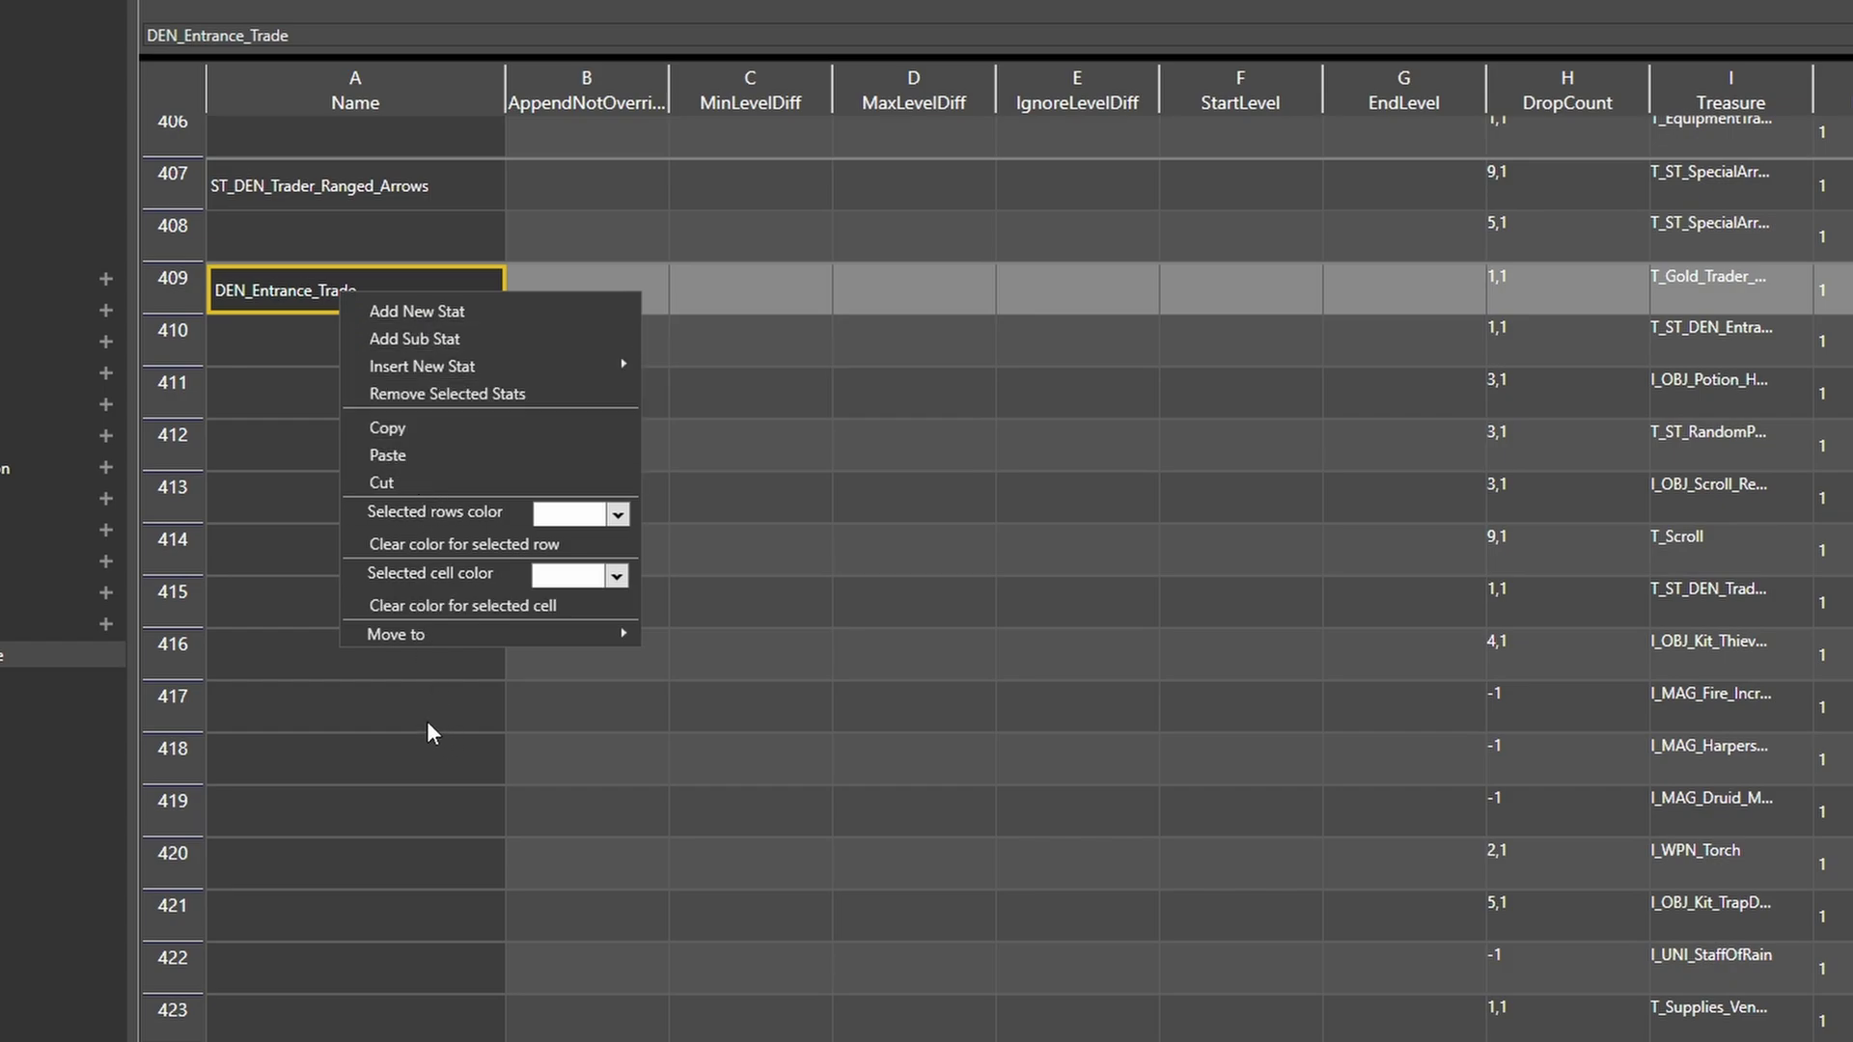
pyautogui.moveTo(415, 627)
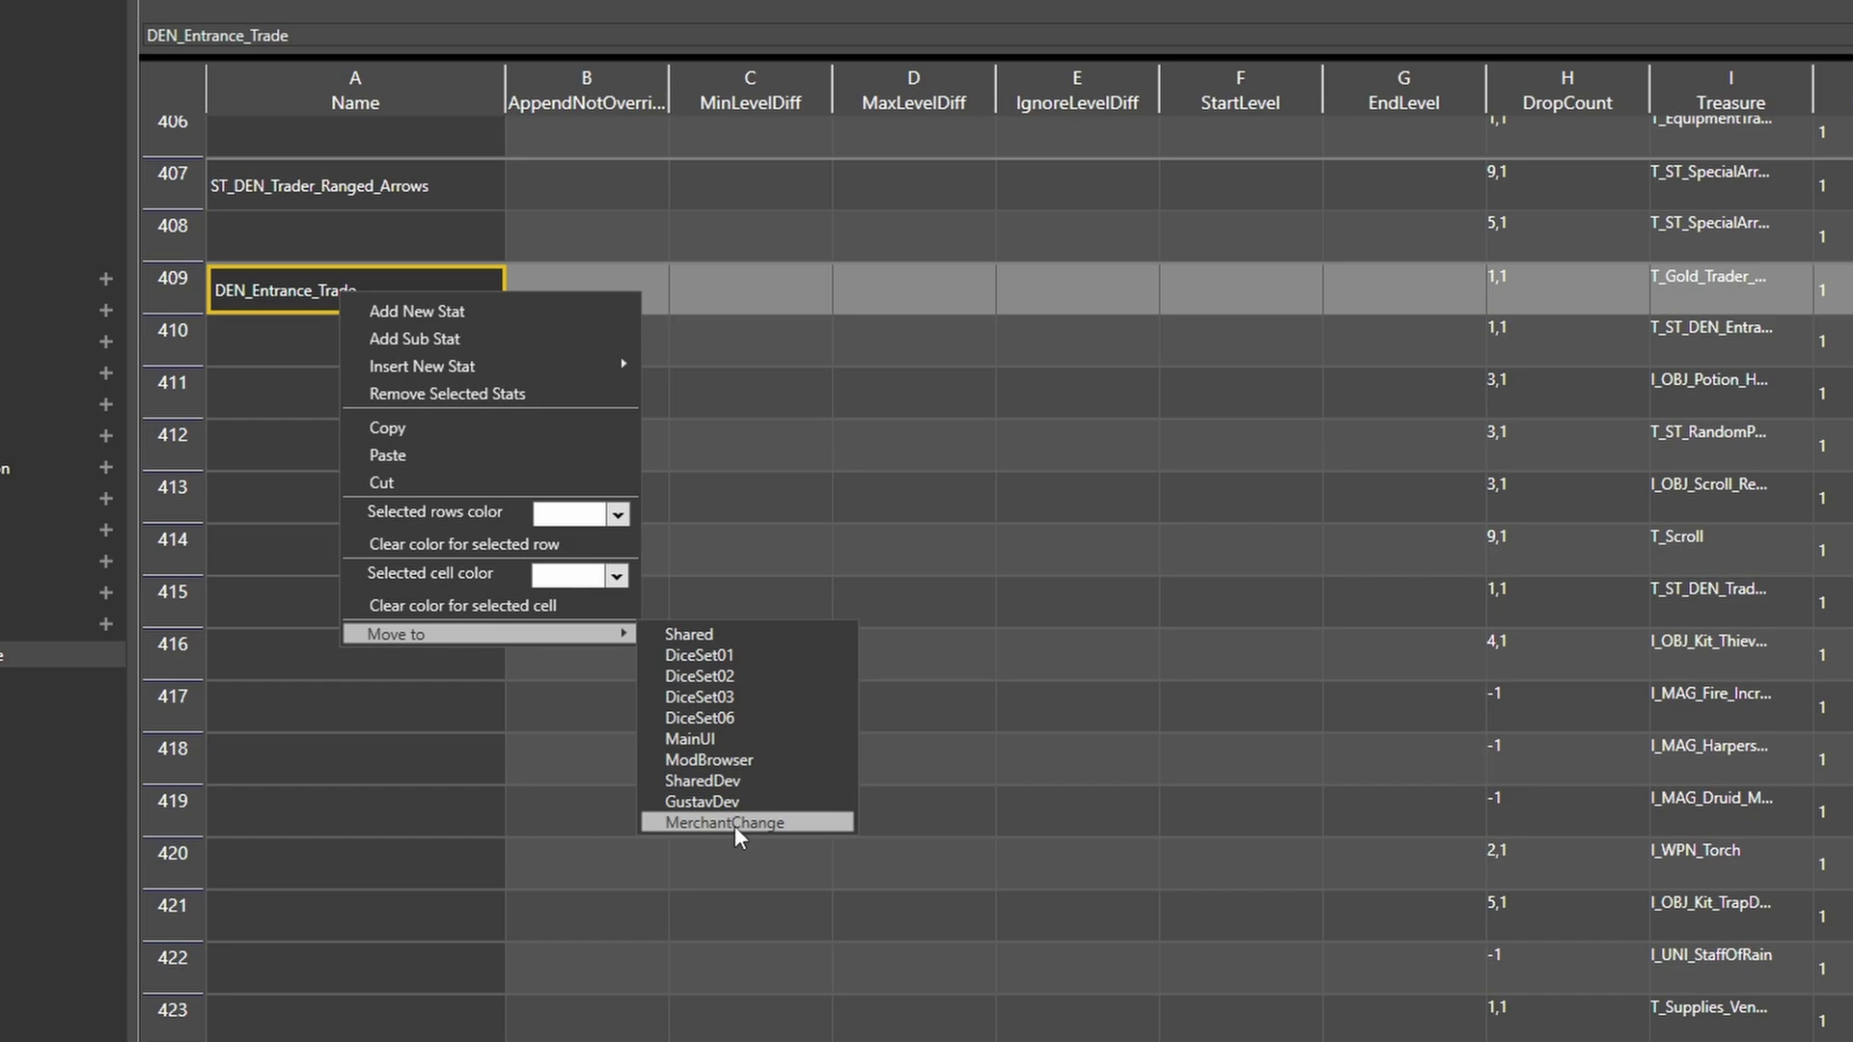
pyautogui.press('d')
pyautogui.press('d')
pyautogui.click(716, 821)
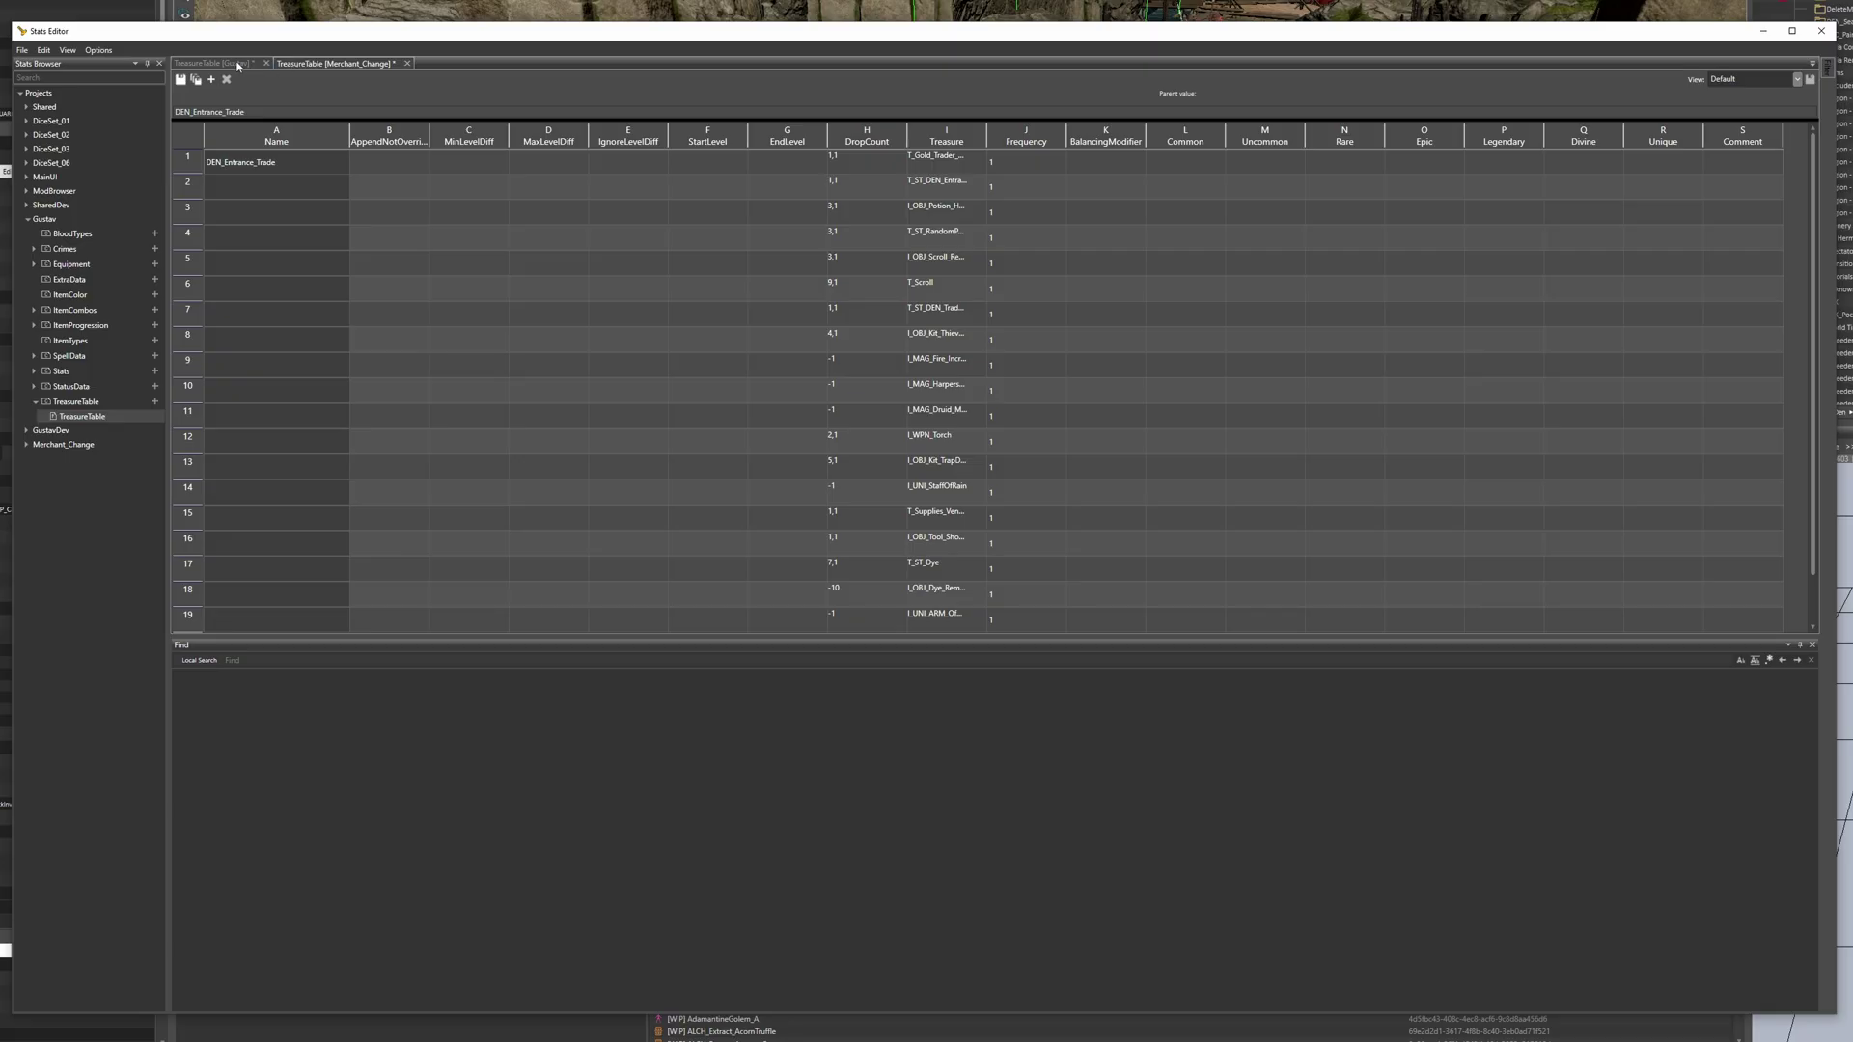
# Close the Gustav TreasureTable without saving its changes
pyautogui.click(215, 63)
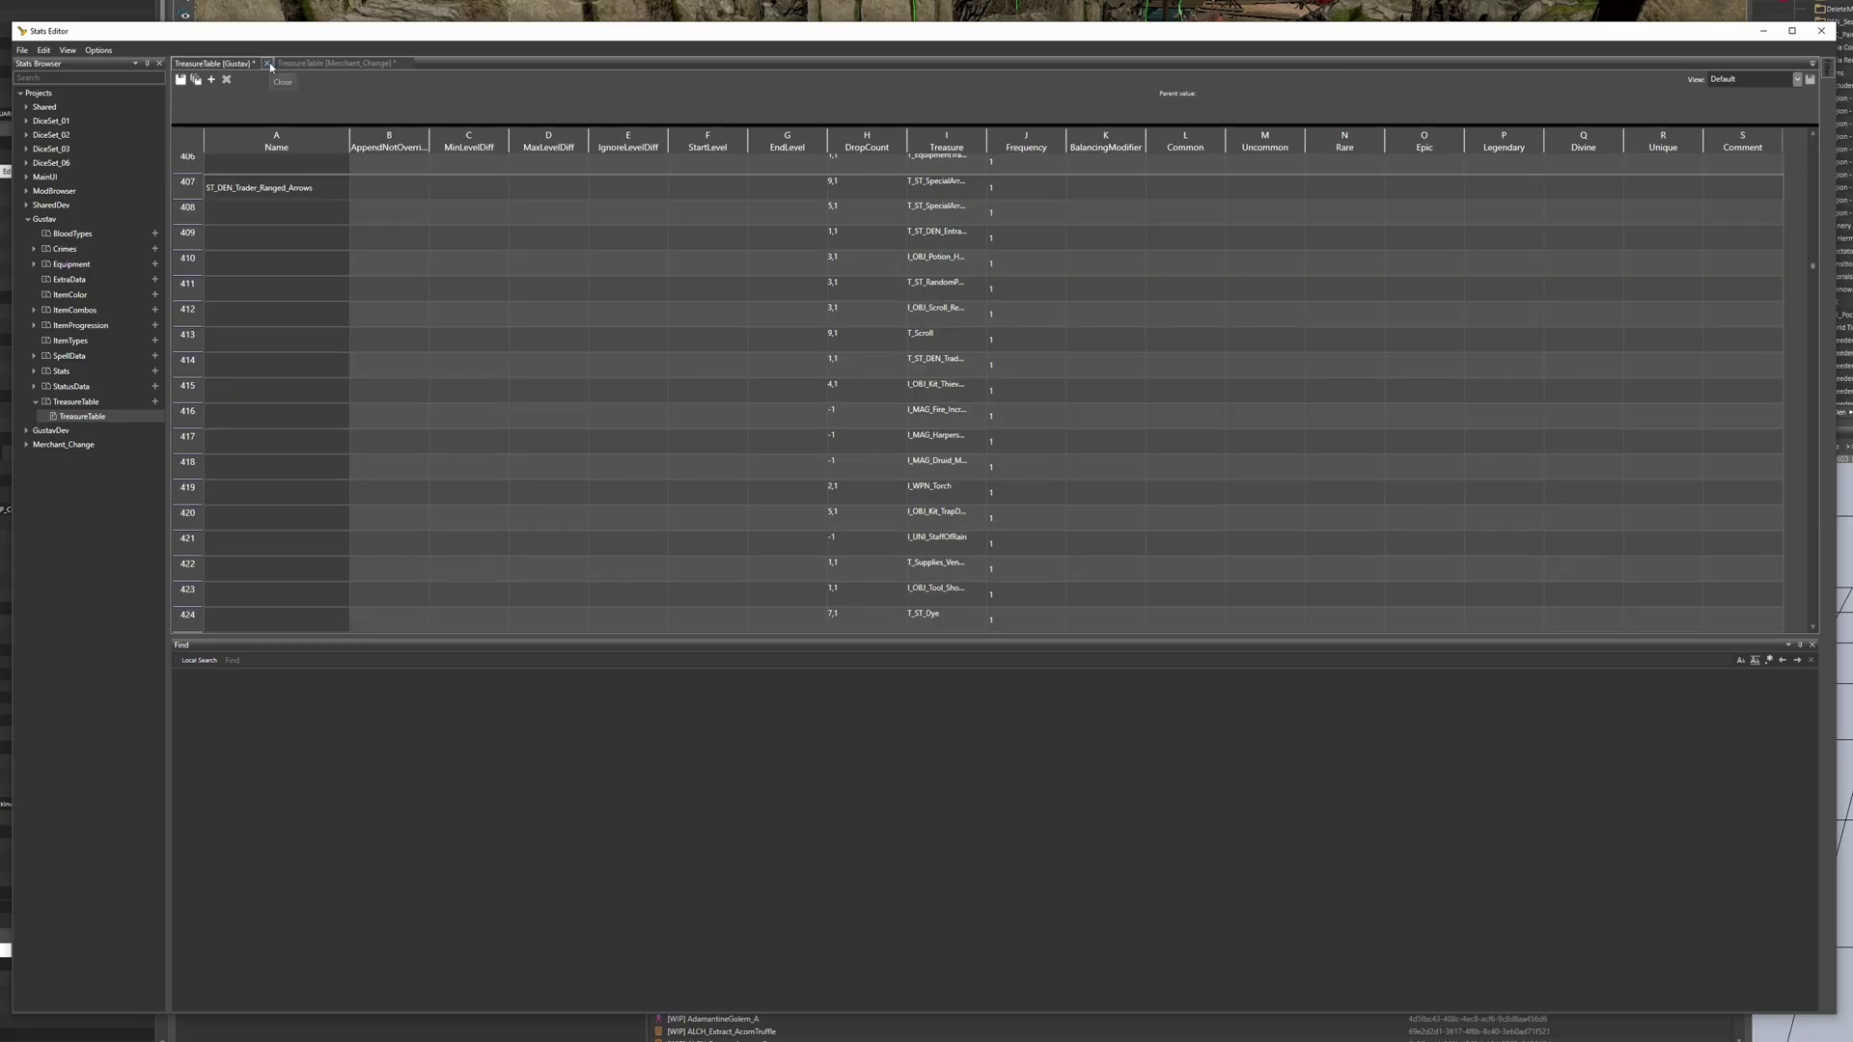
pyautogui.click(267, 64)
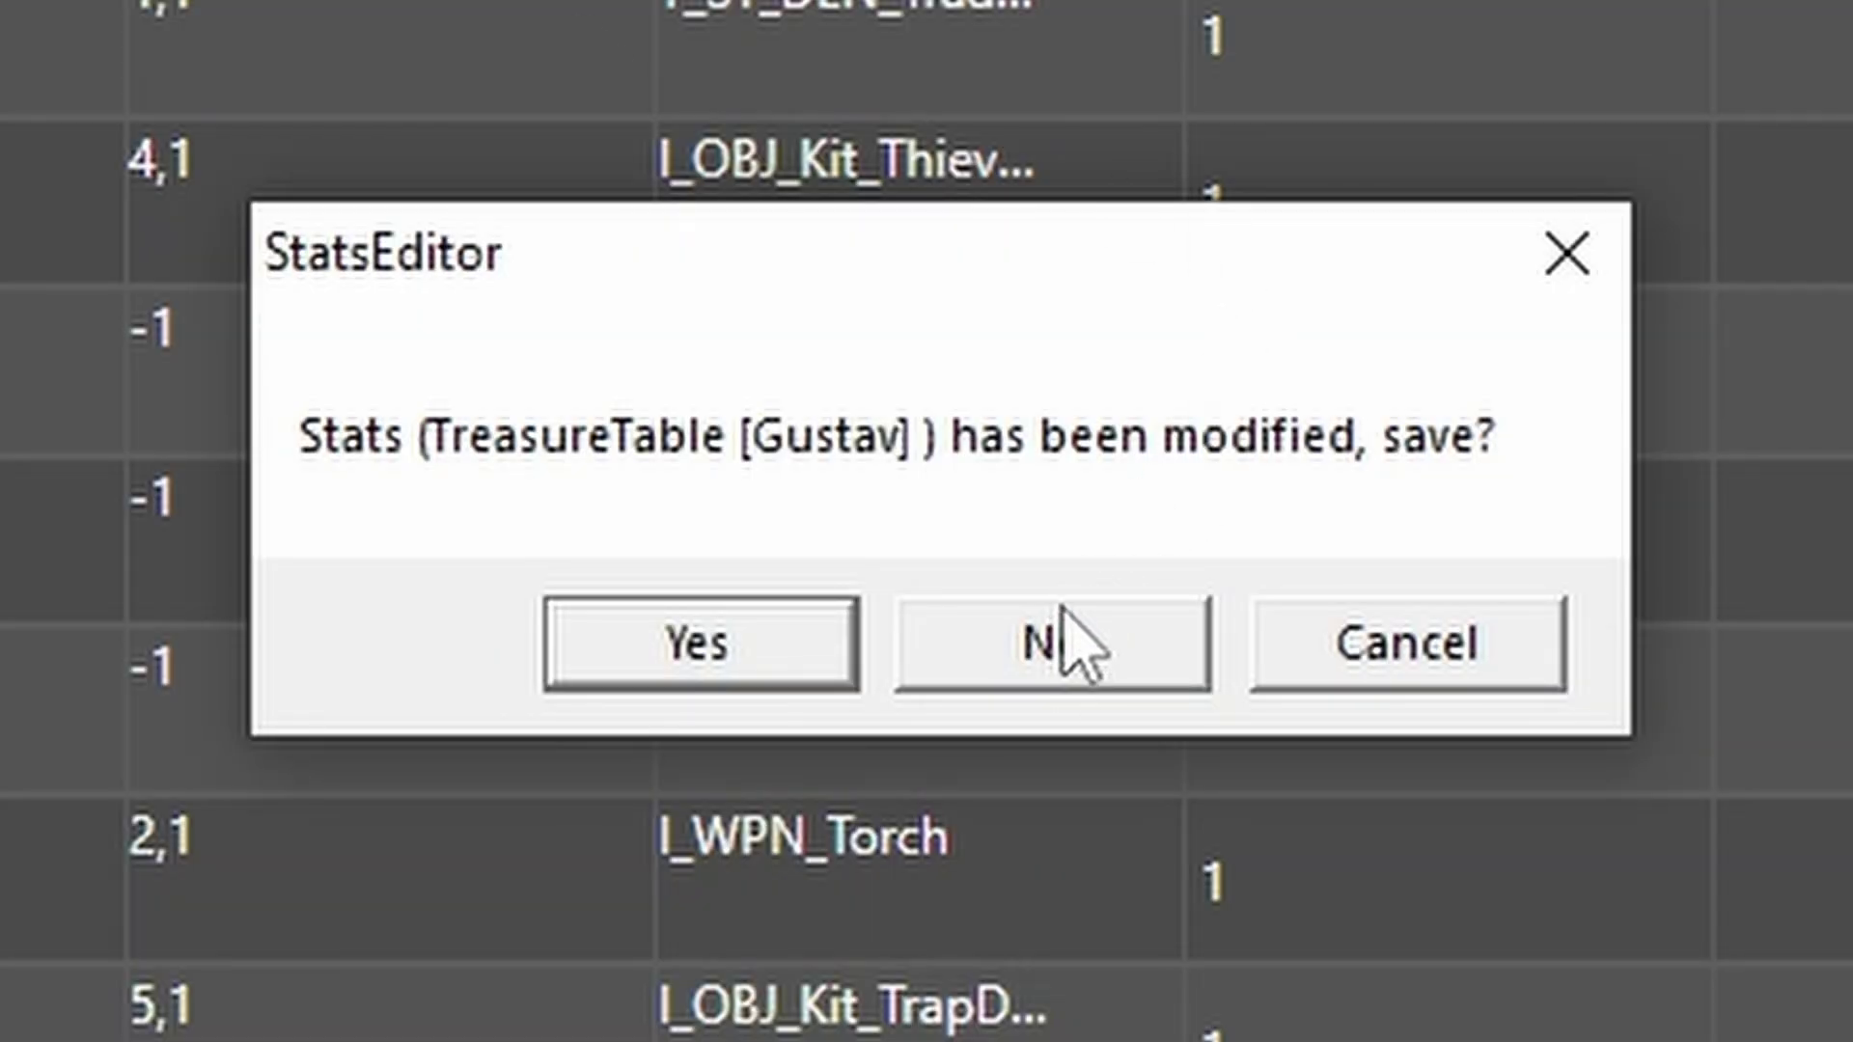
pyautogui.click(1094, 633)
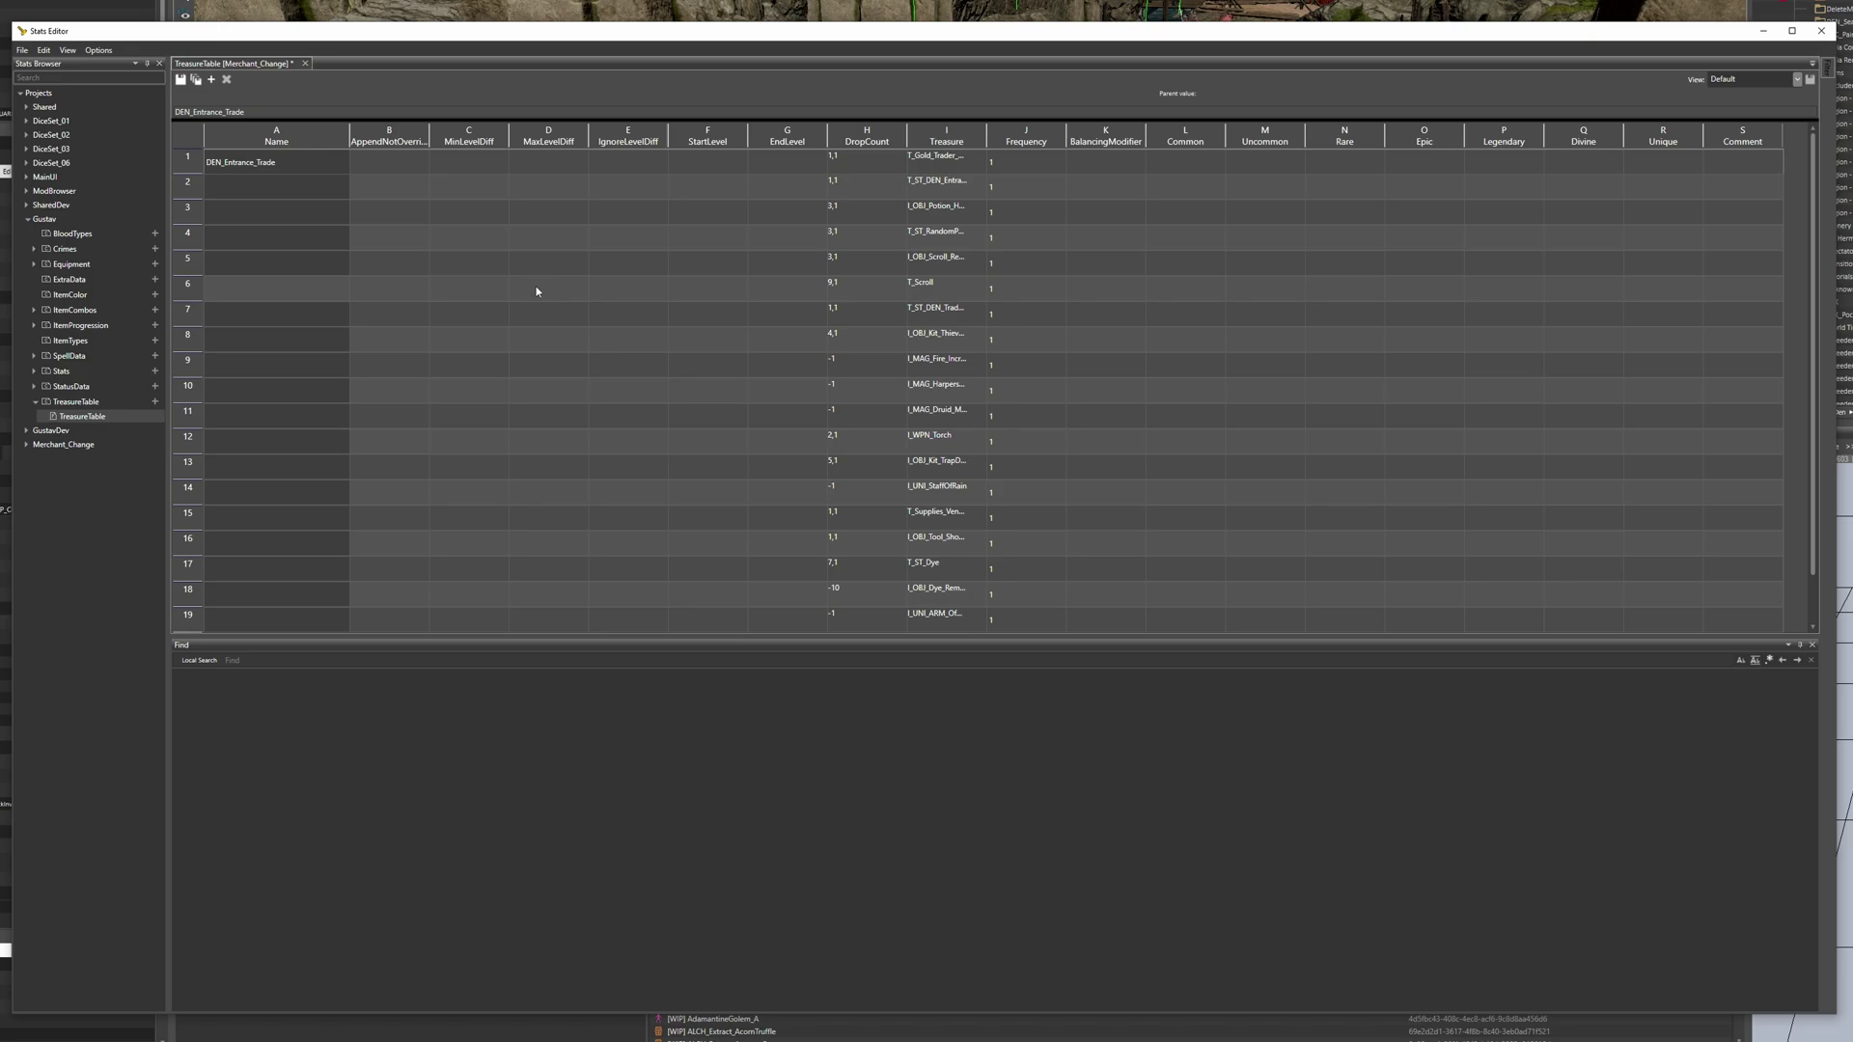
# Widen the Treasure column of the Merchant_Change TreasureTable so the full entry names can be read
pyautogui.scroll(-1, 539, 279)
pyautogui.scroll(1, 538, 279)
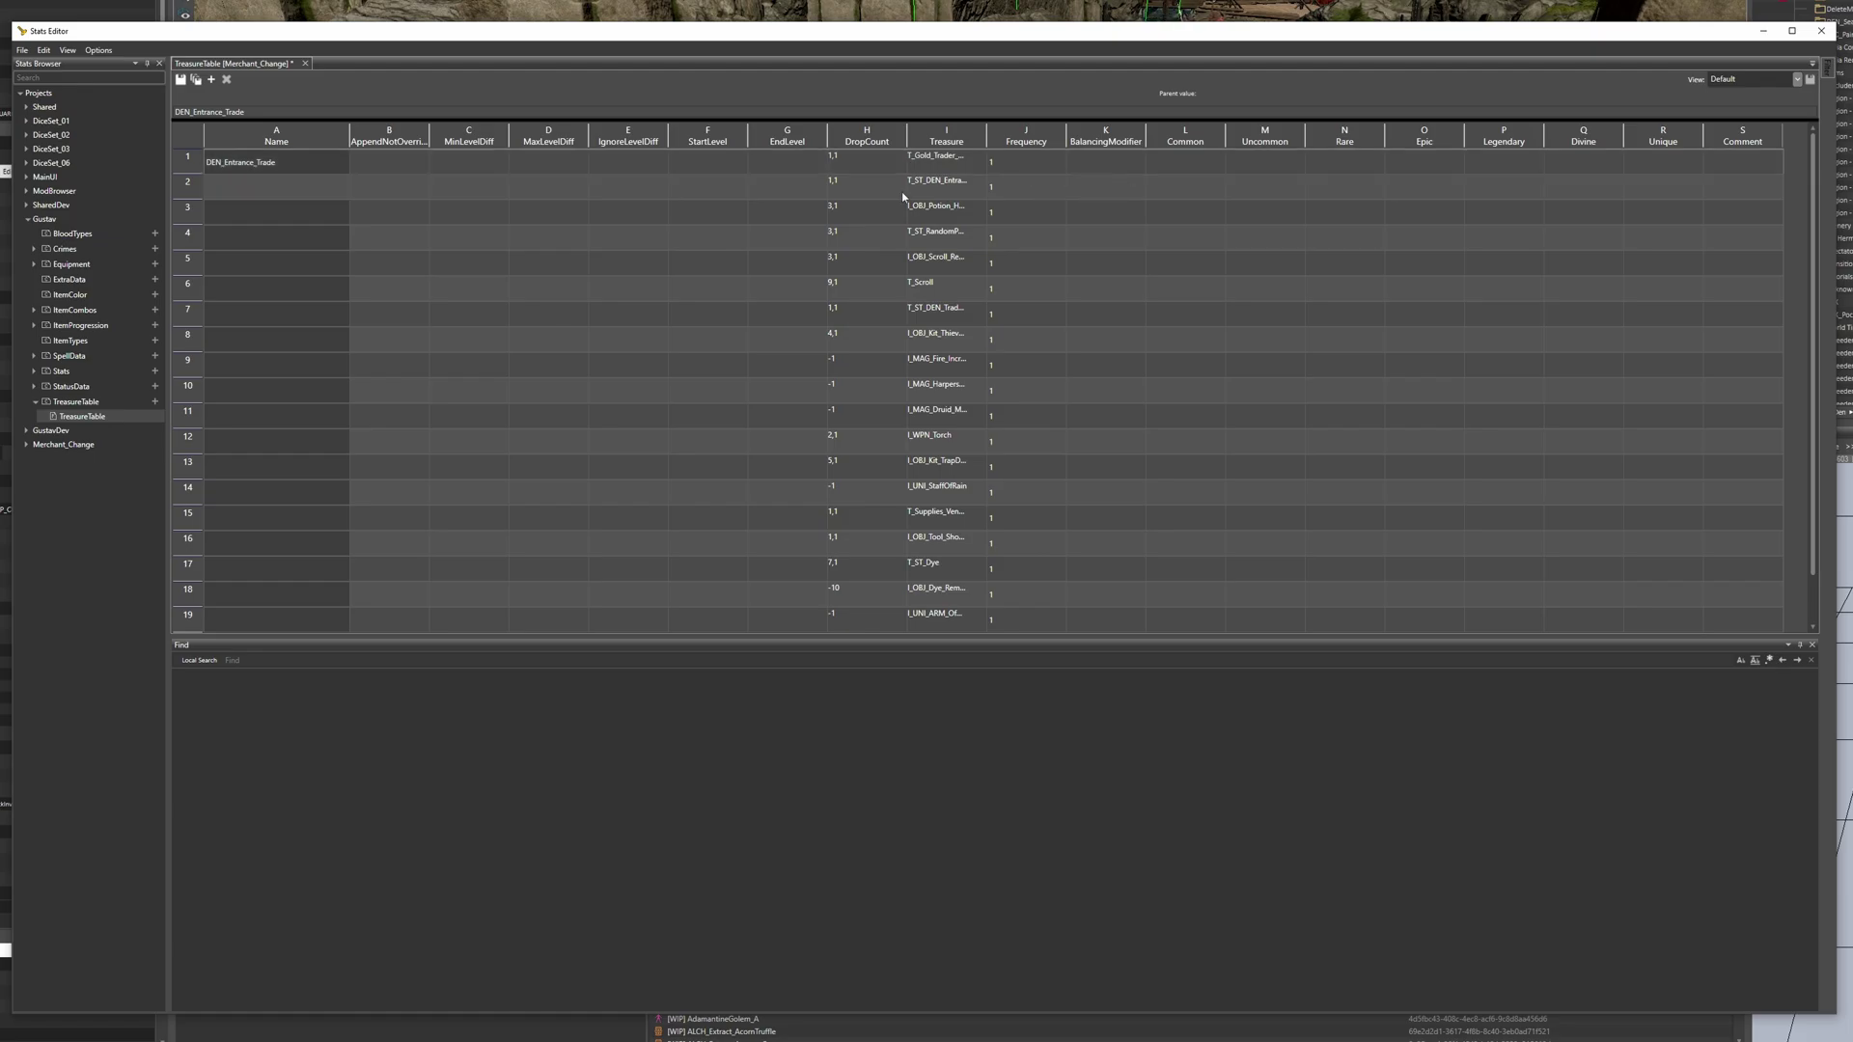
pyautogui.click(868, 162)
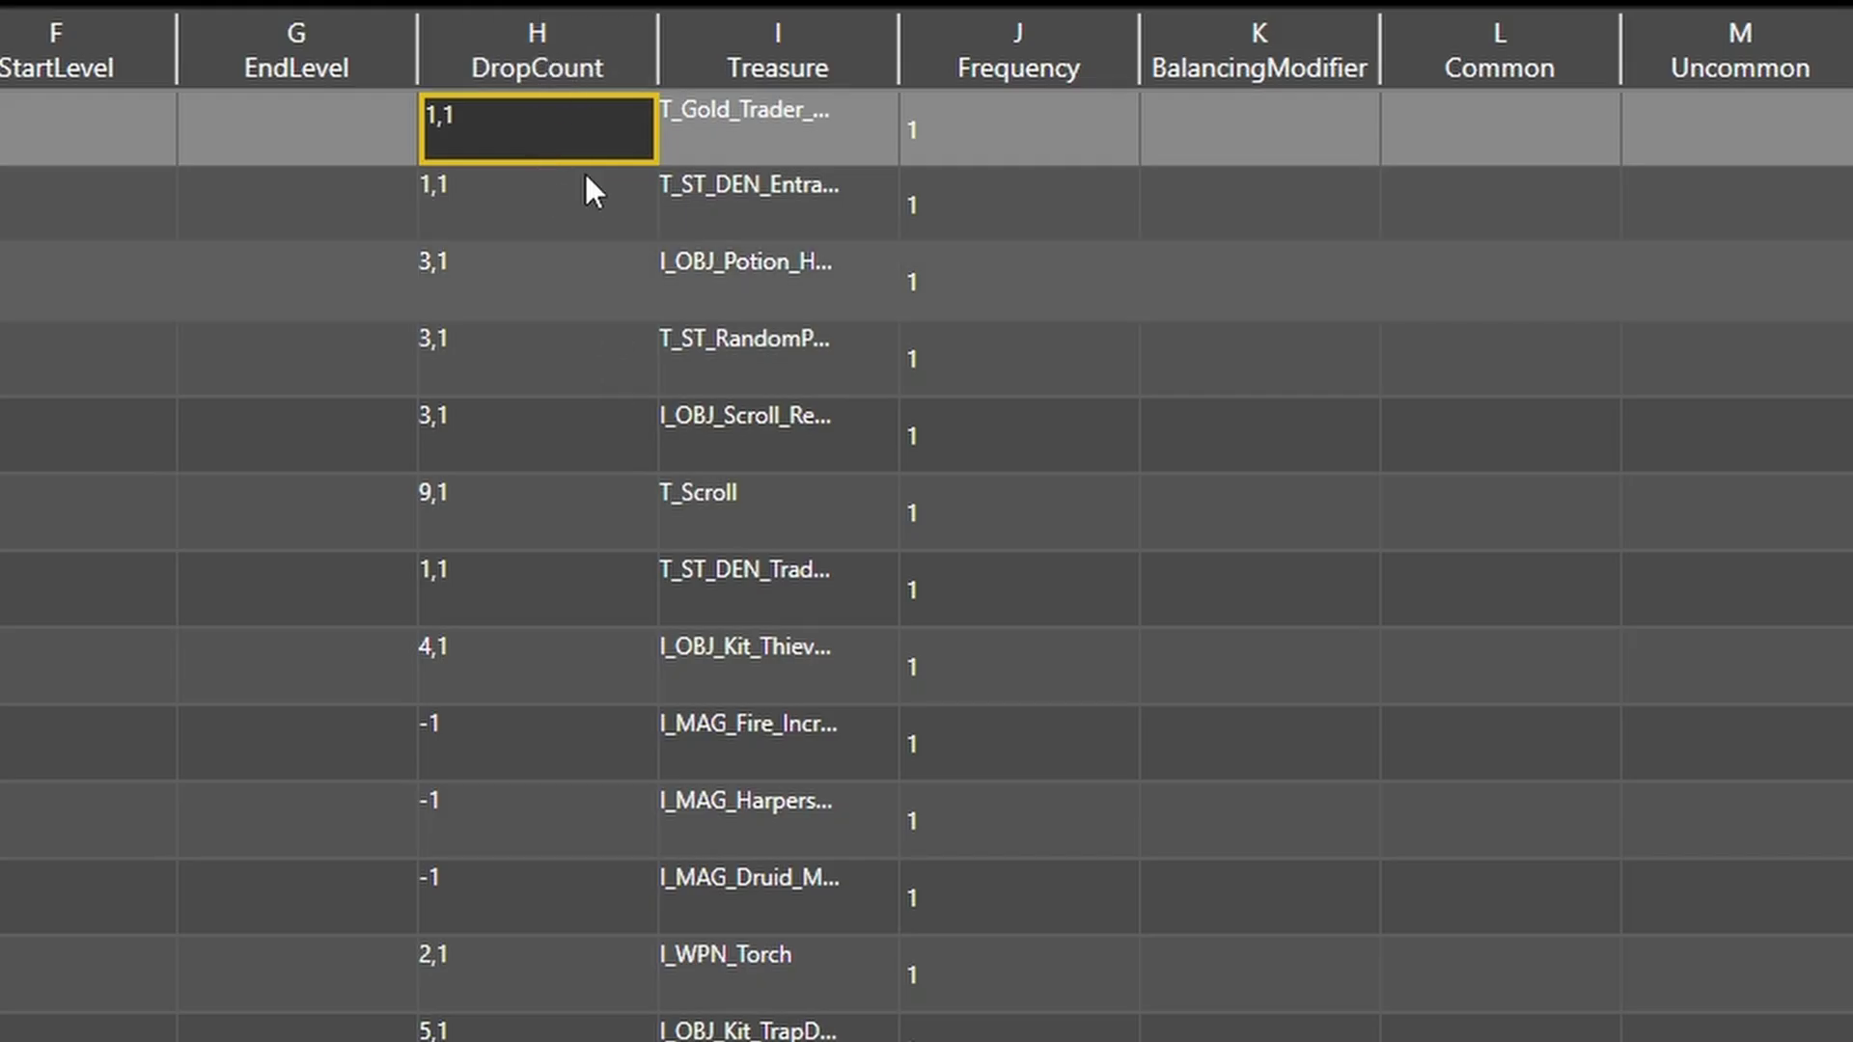
pyautogui.moveTo(898, 39); pyautogui.dragTo(1202, 48)
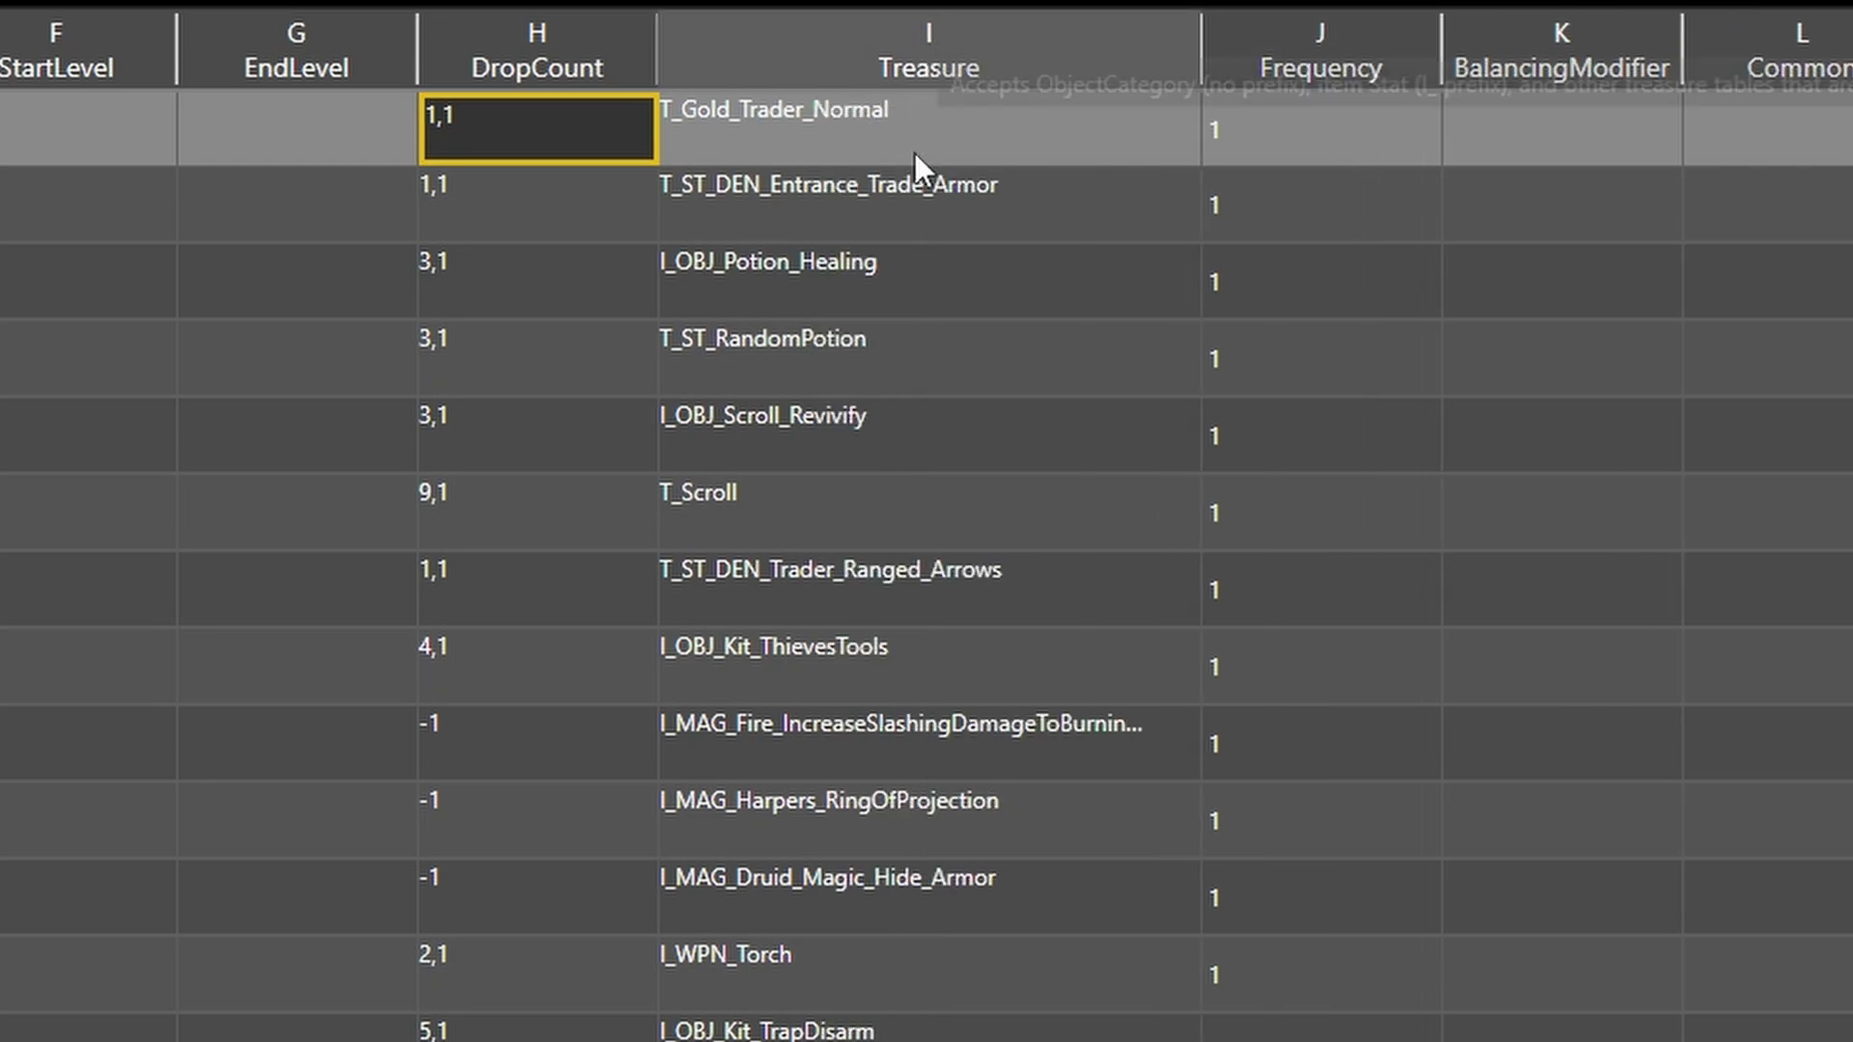
# Examine the drop counts and the T_ and I_ prefixed treasure entries of DEN_Entrance_Trade
pyautogui.click(1333, 695)
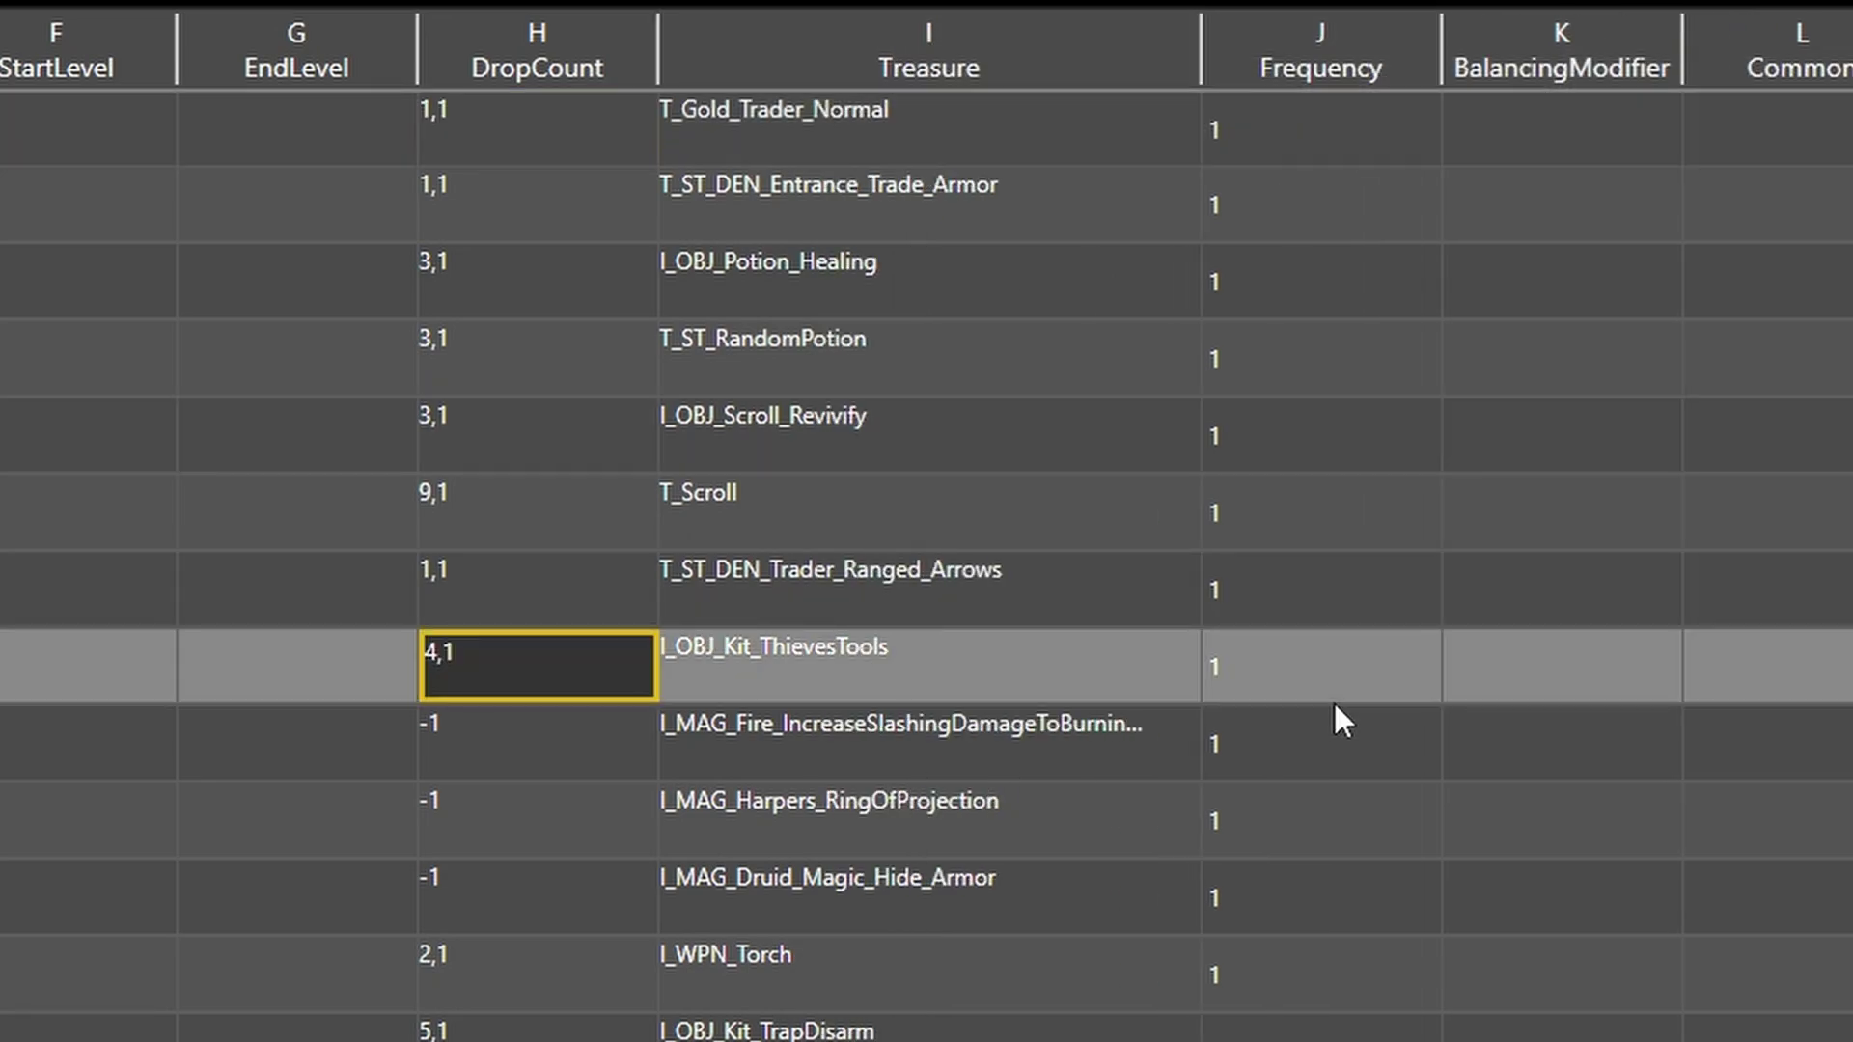
pyautogui.click(806, 141)
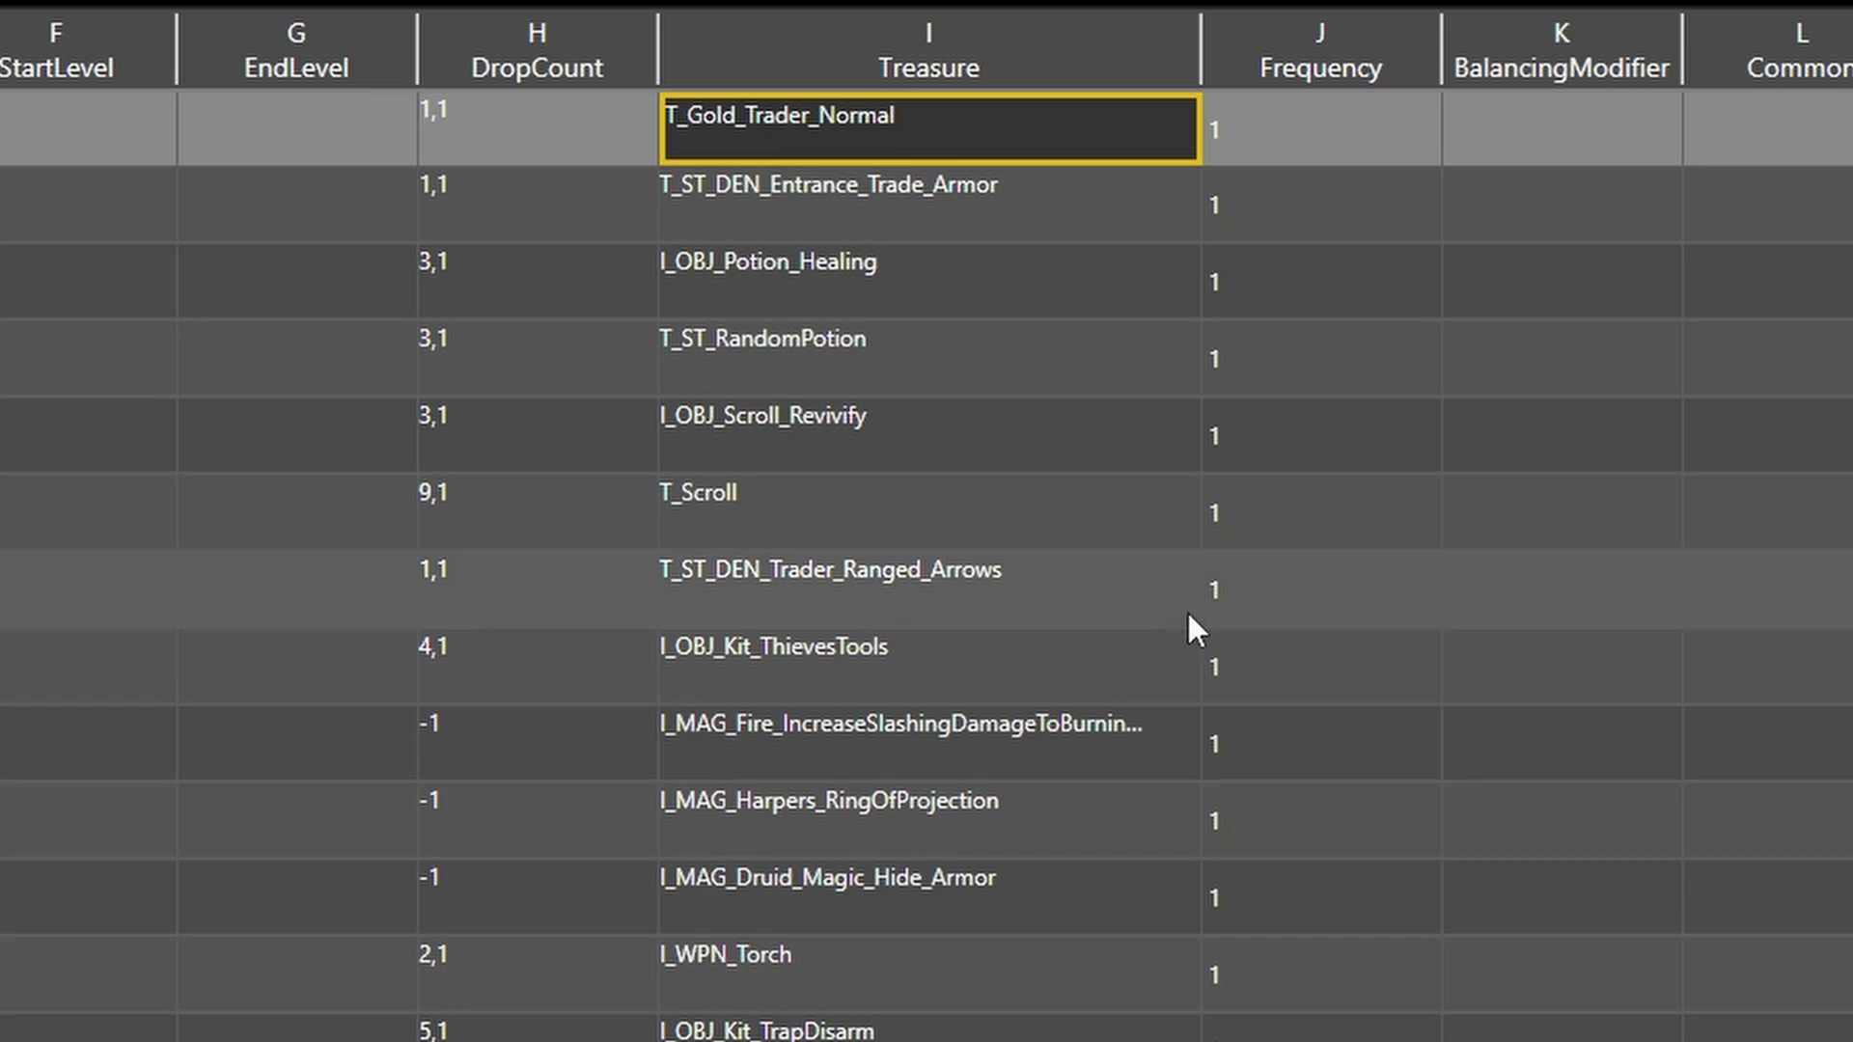
pyautogui.scroll(-3, 1138, 734)
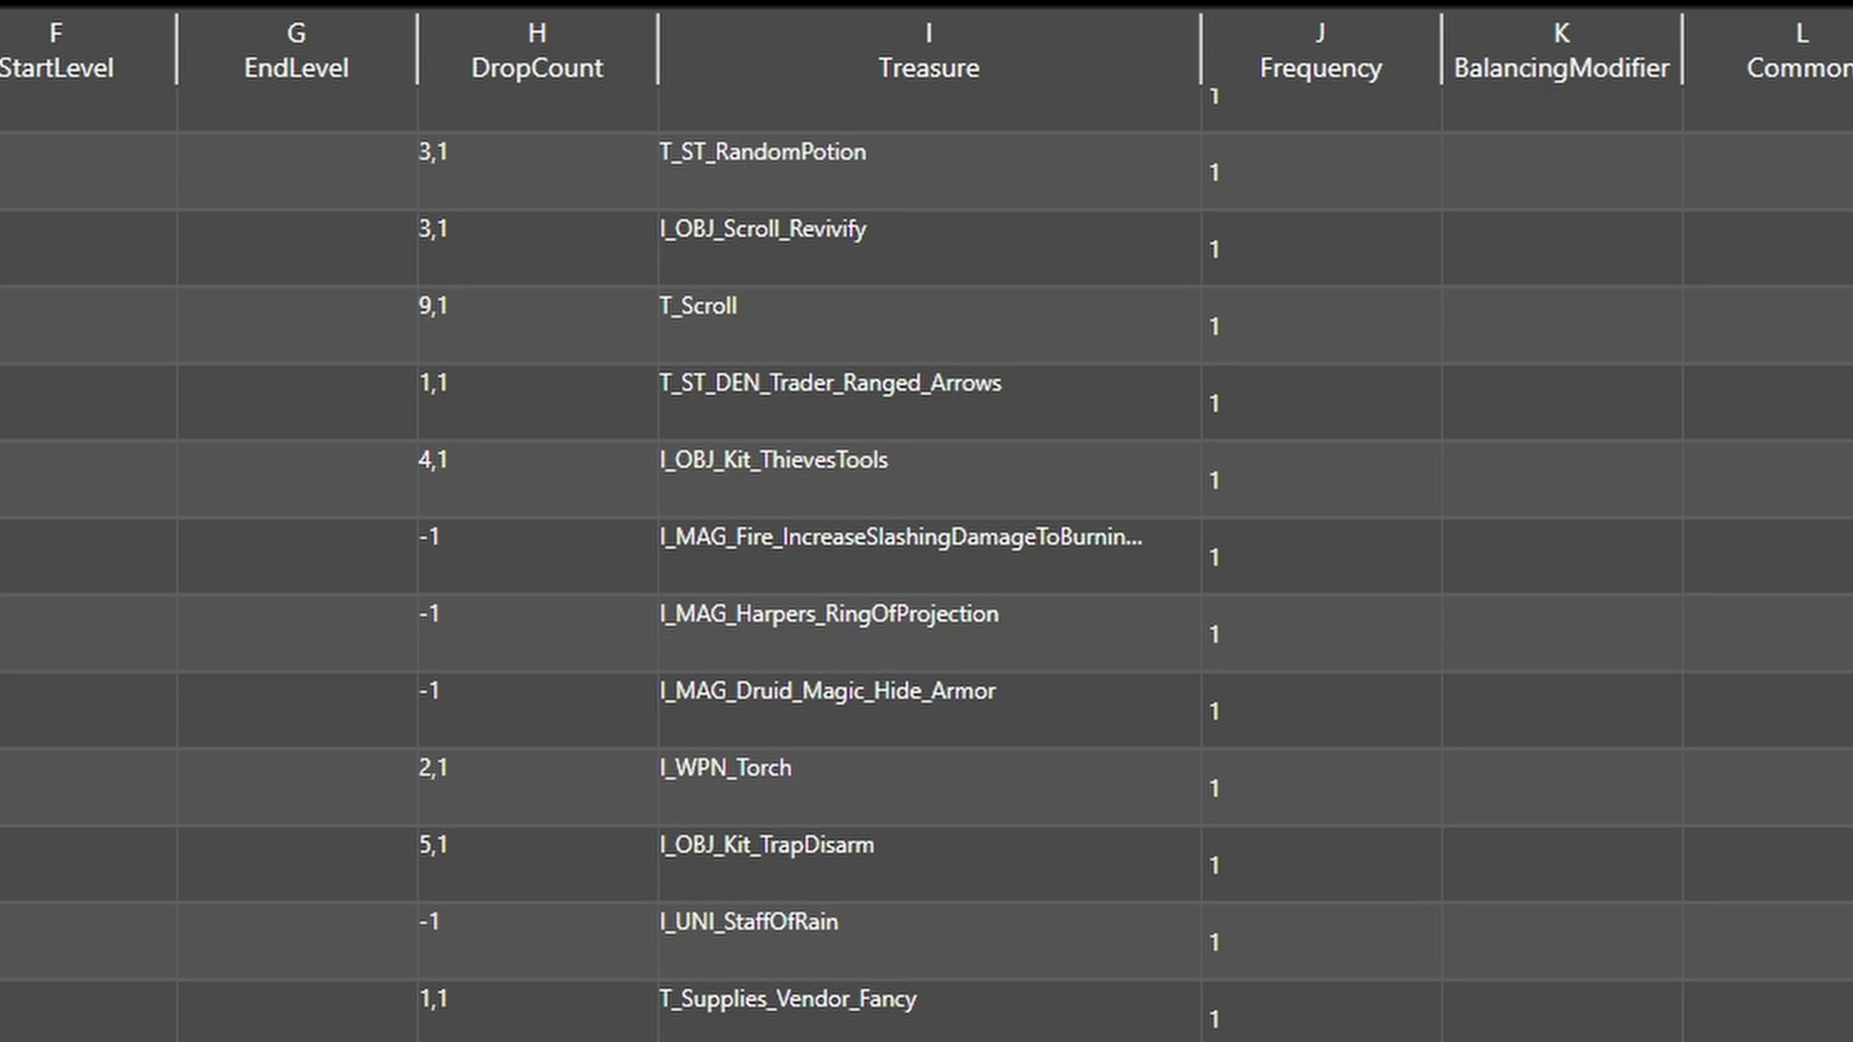
pyautogui.click(855, 235)
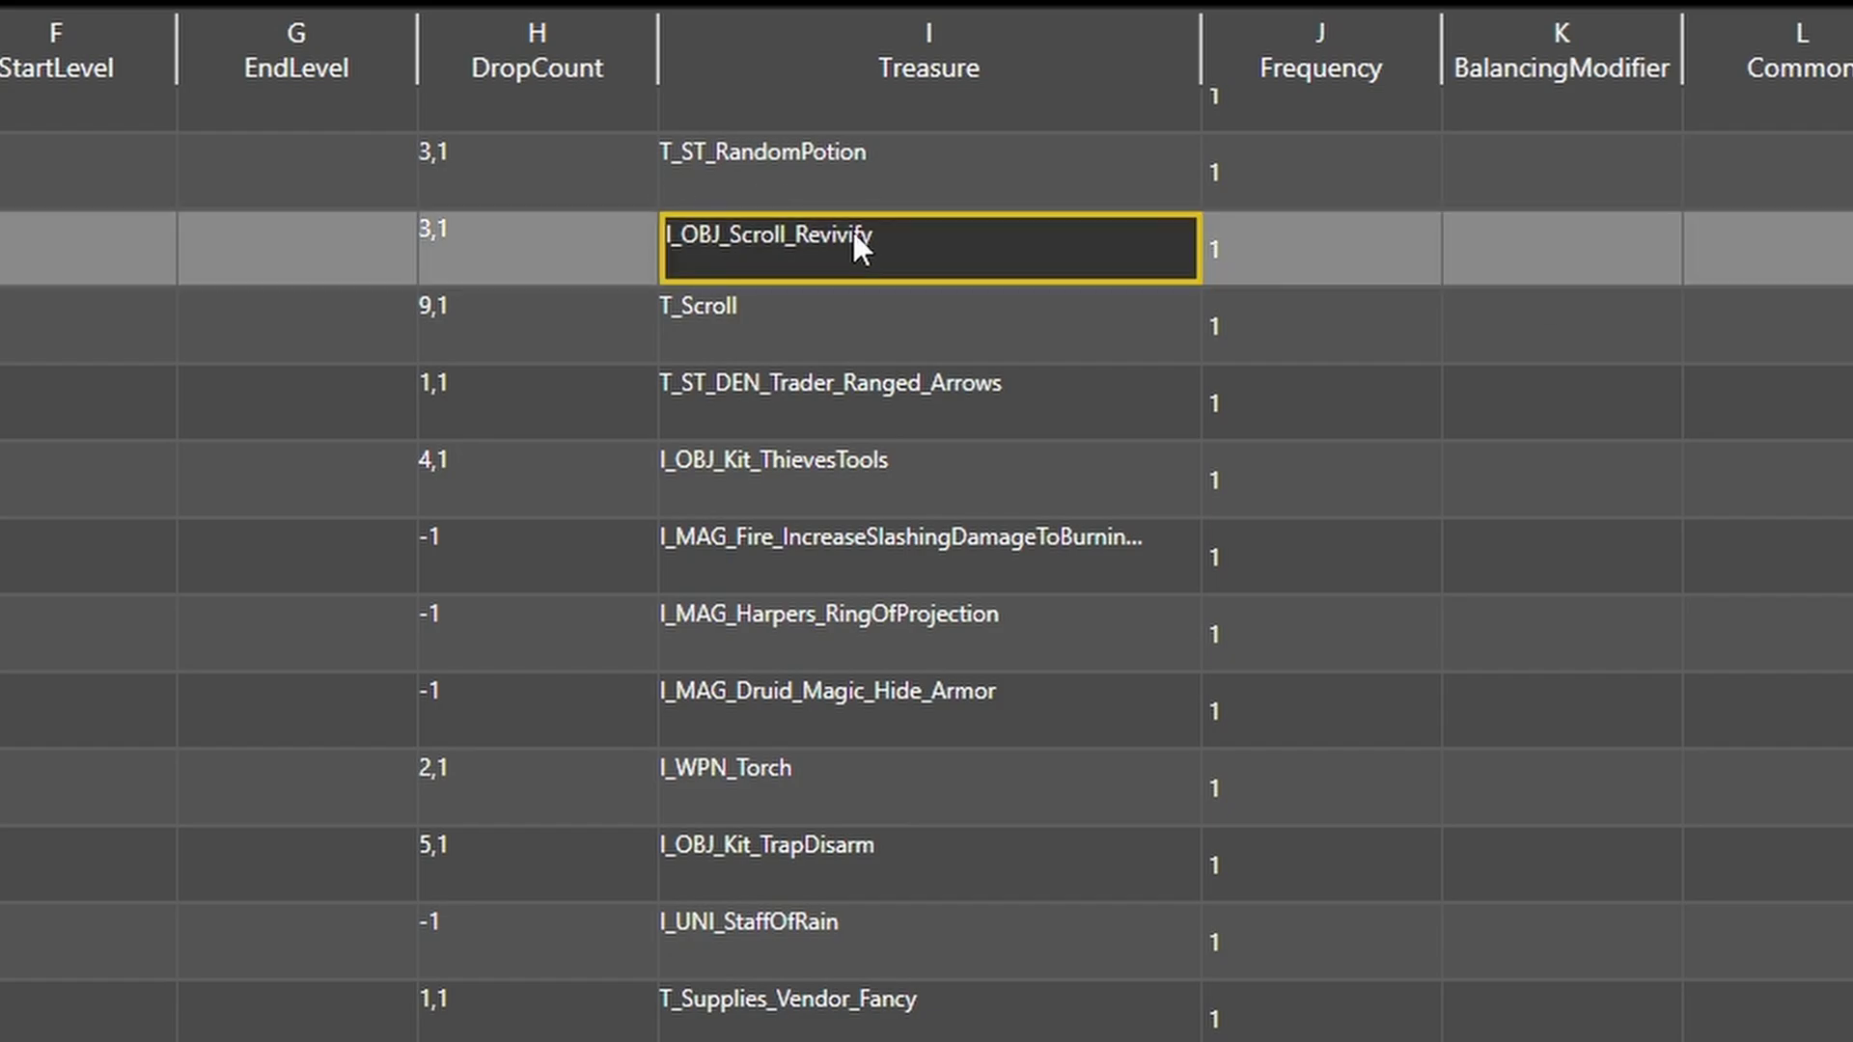
pyautogui.click(841, 326)
pyautogui.scroll(2, 842, 327)
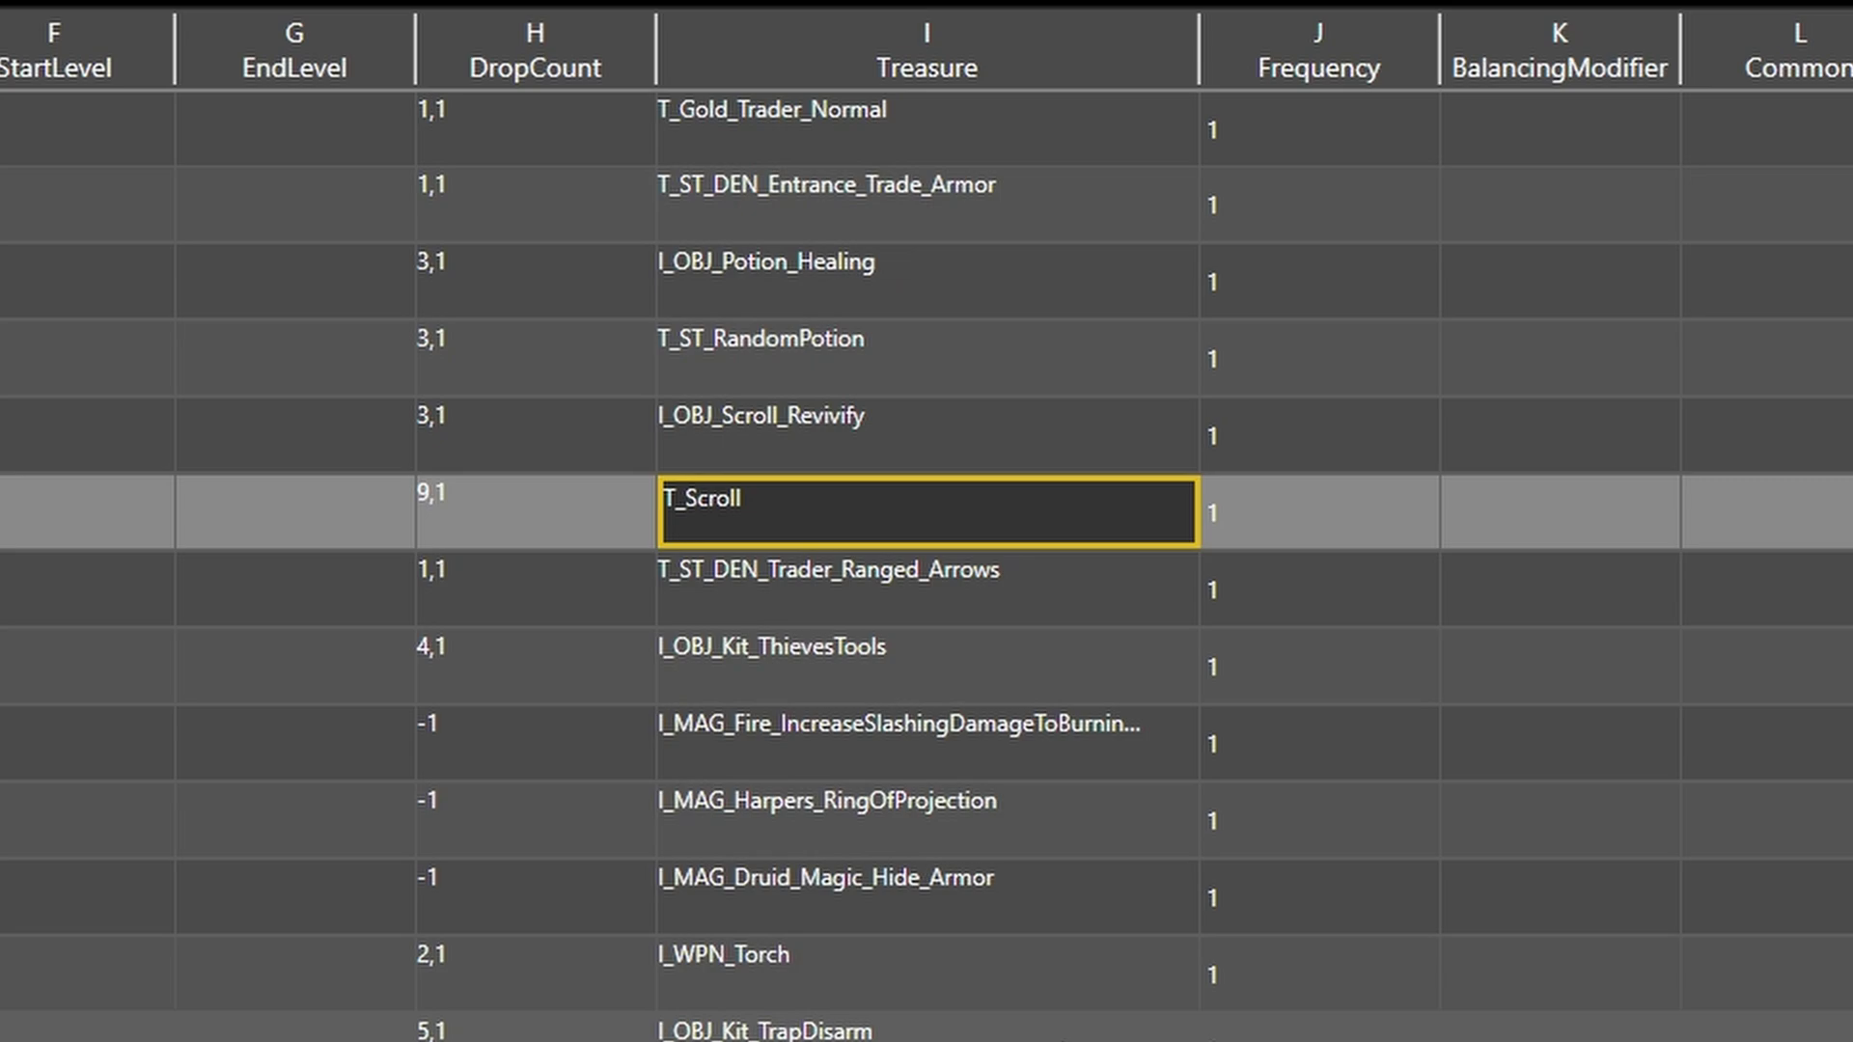
# Inspect the I_OBJ_Scroll_Revivify treasure entry against T_Scroll, and look at the Stats category under the Shared project
pyautogui.click(758, 450)
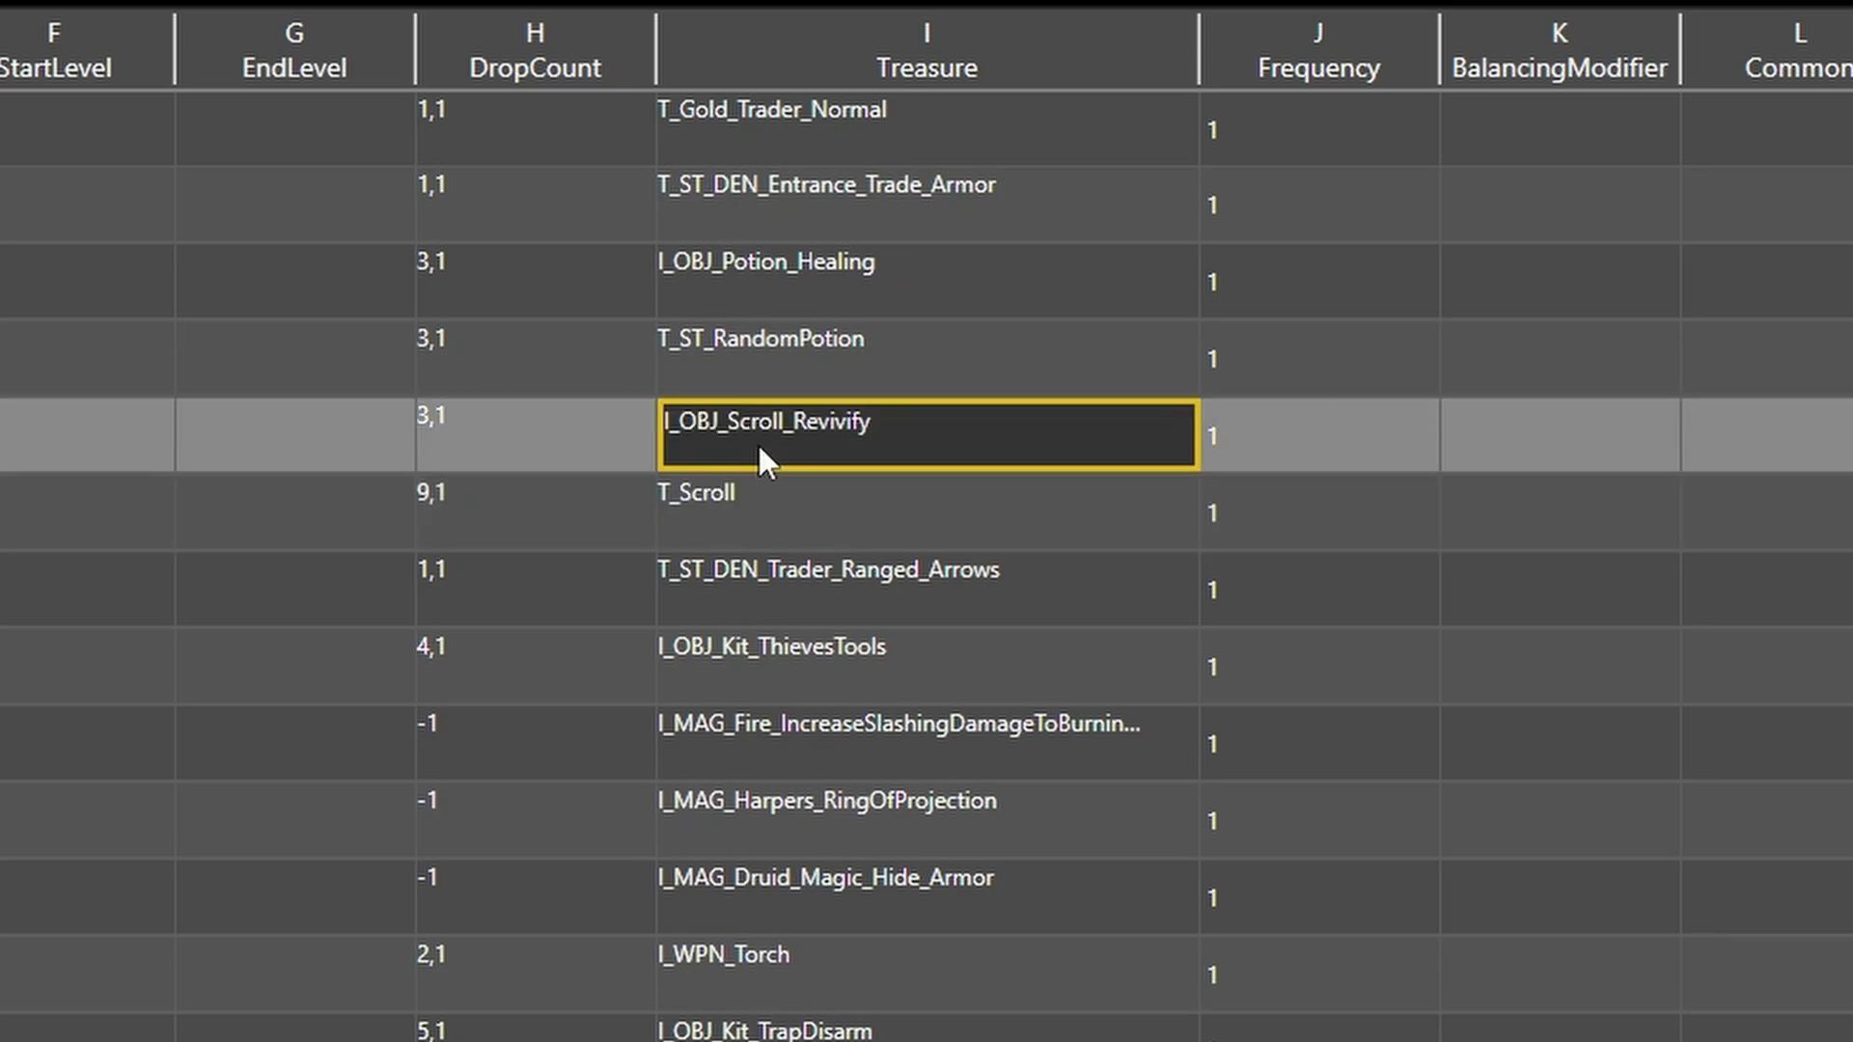
pyautogui.doubleClick(759, 444)
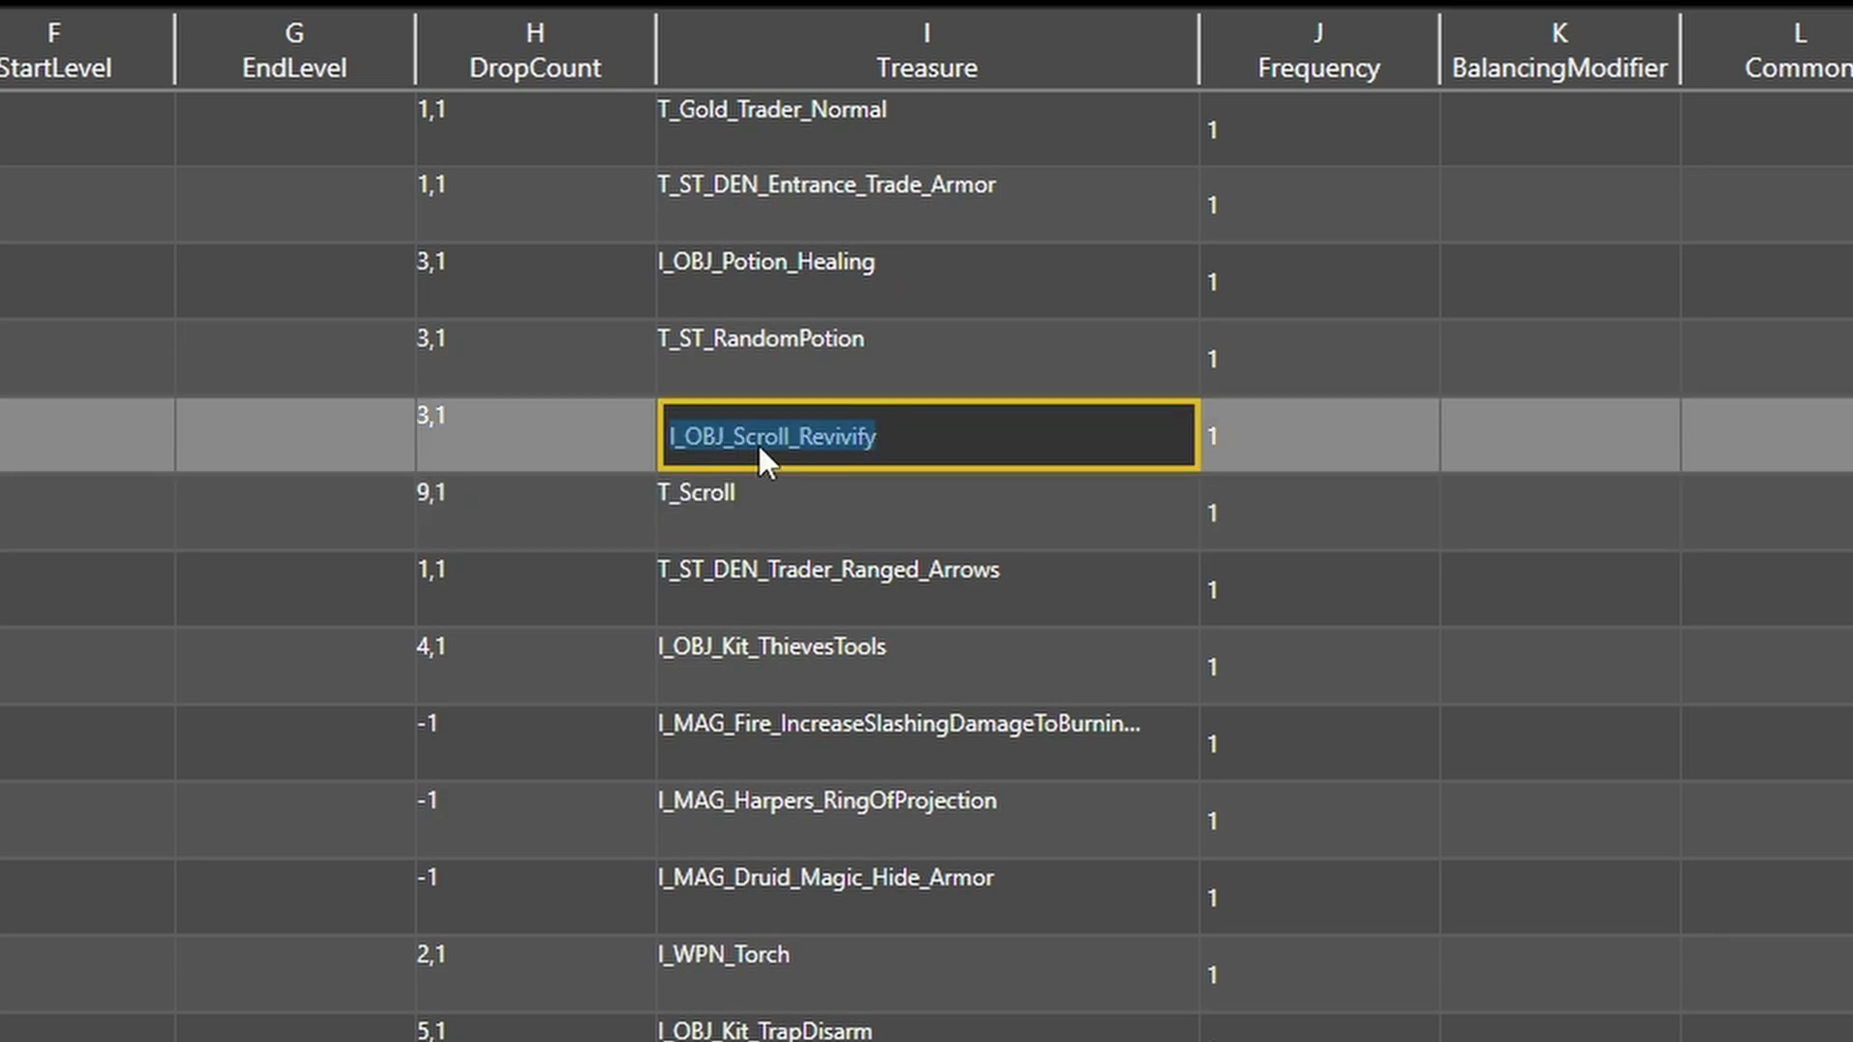
pyautogui.click(774, 492)
pyautogui.click(780, 448)
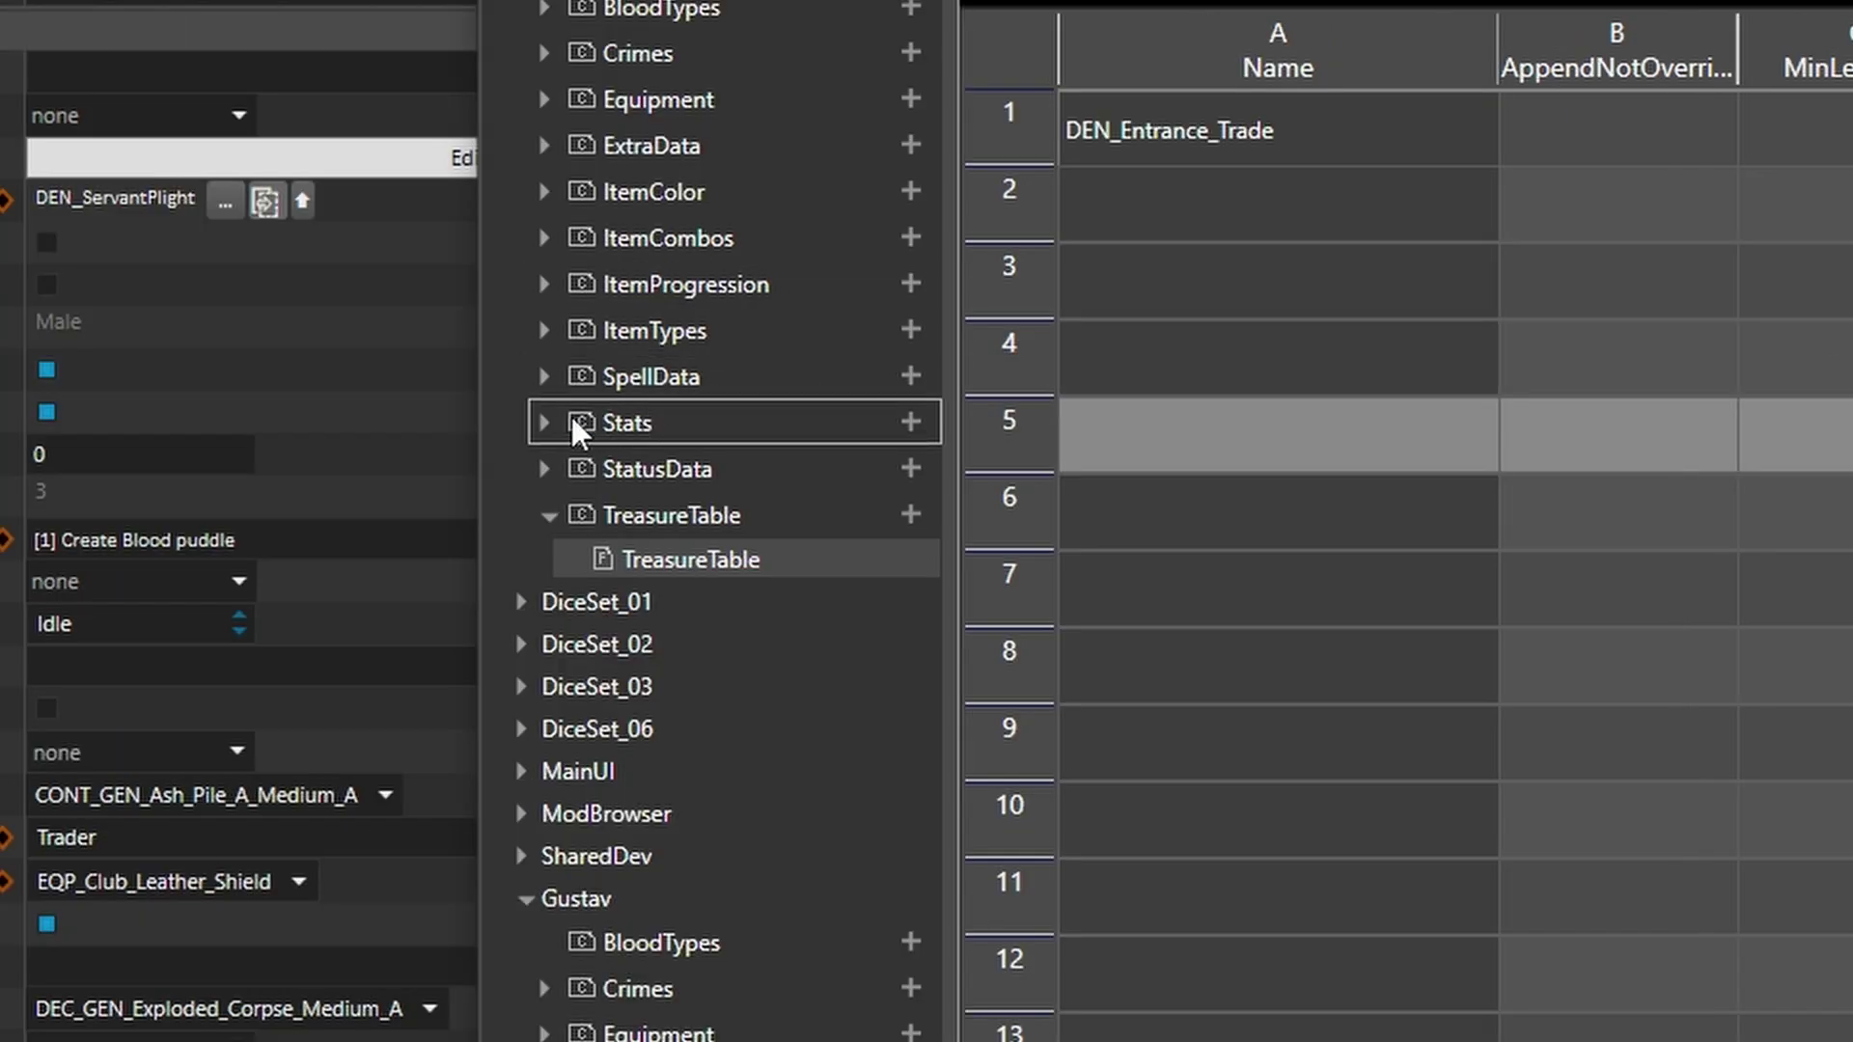
pyautogui.click(548, 425)
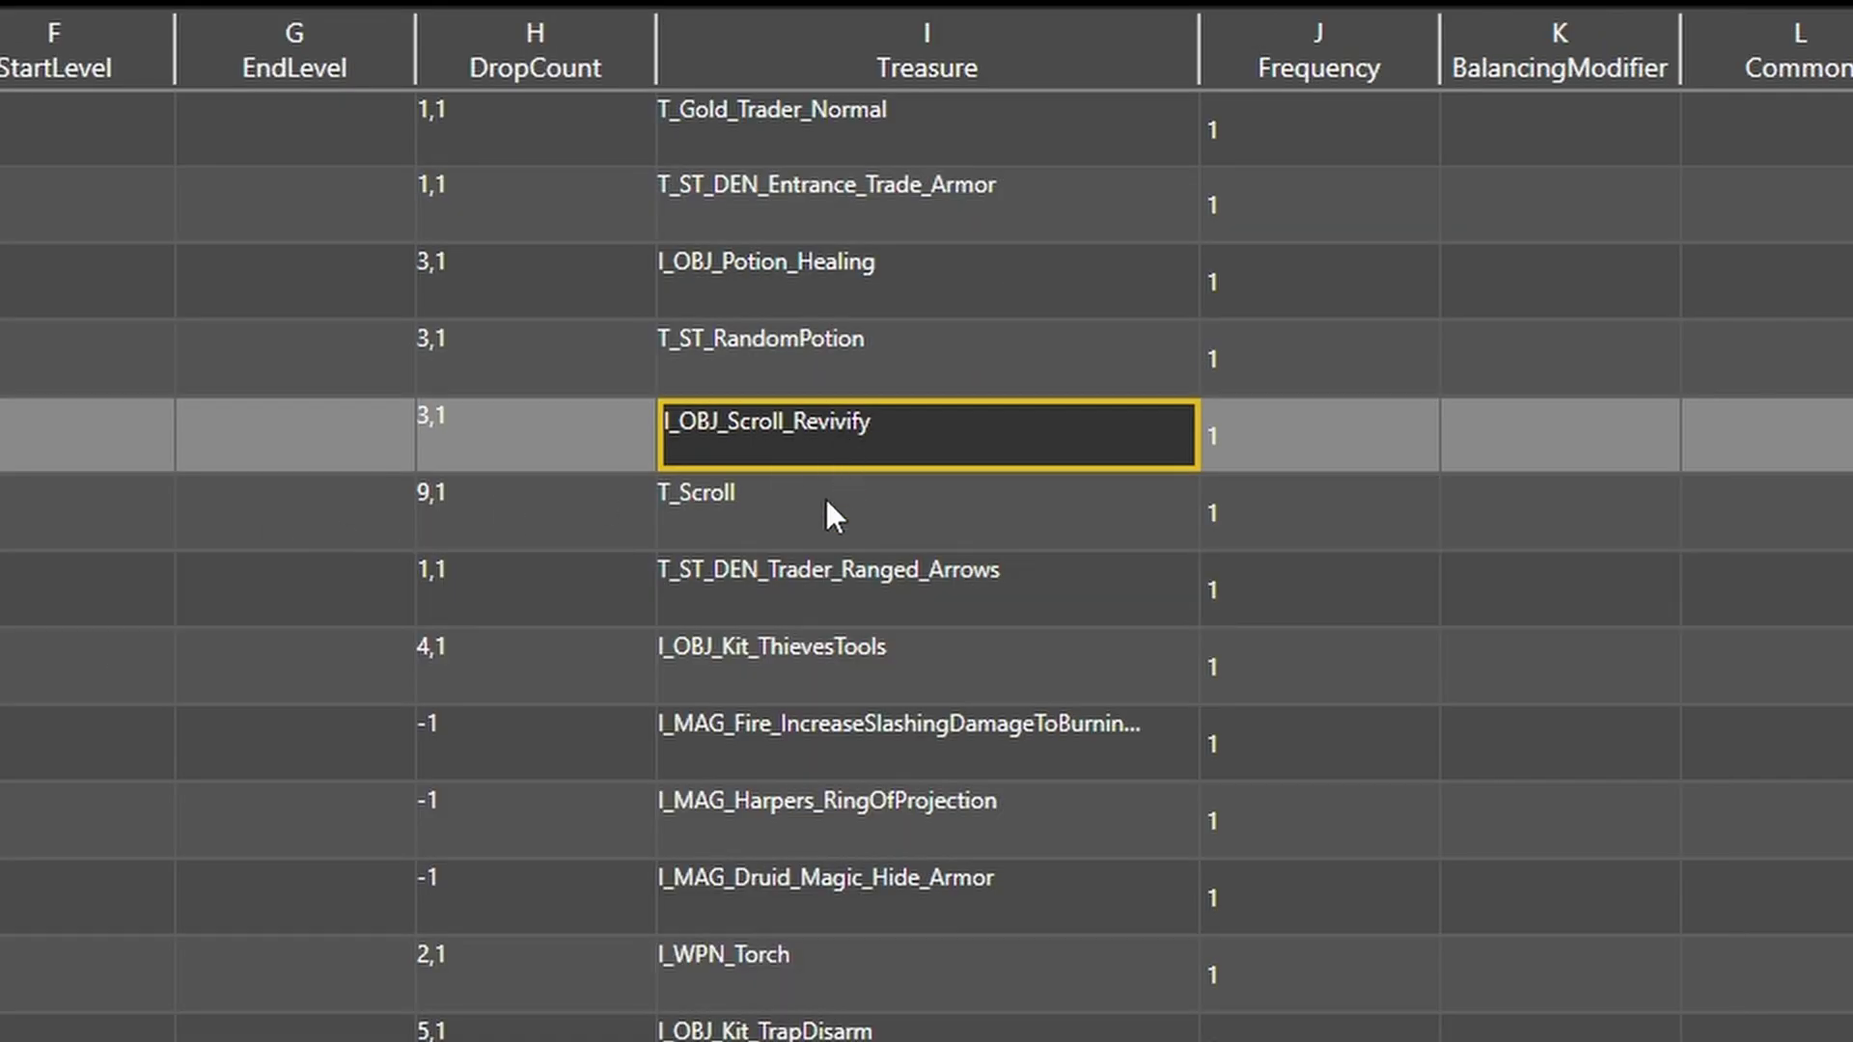
# Set the DropCount of the I_OBJ_Scroll_Revivify entry in the DEN_Entrance_Trade treasure table to 100,1
pyautogui.click(825, 496)
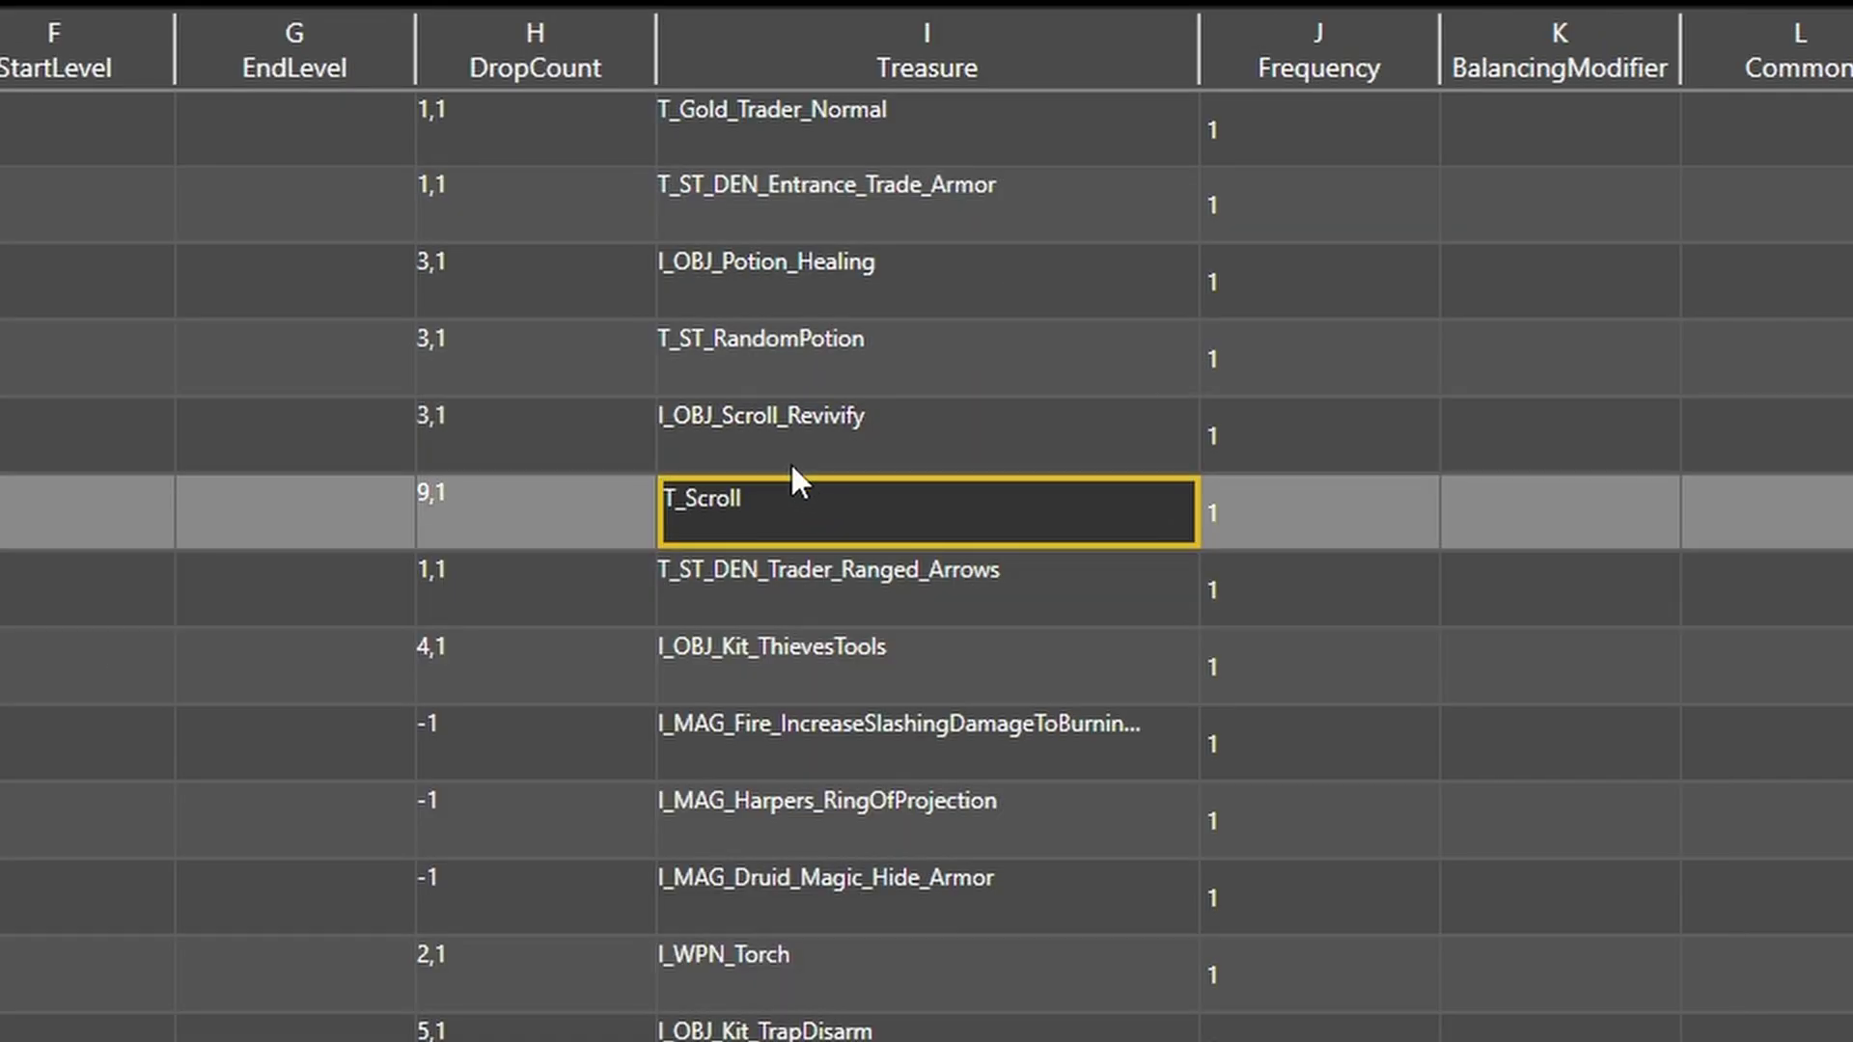
pyautogui.click(495, 429)
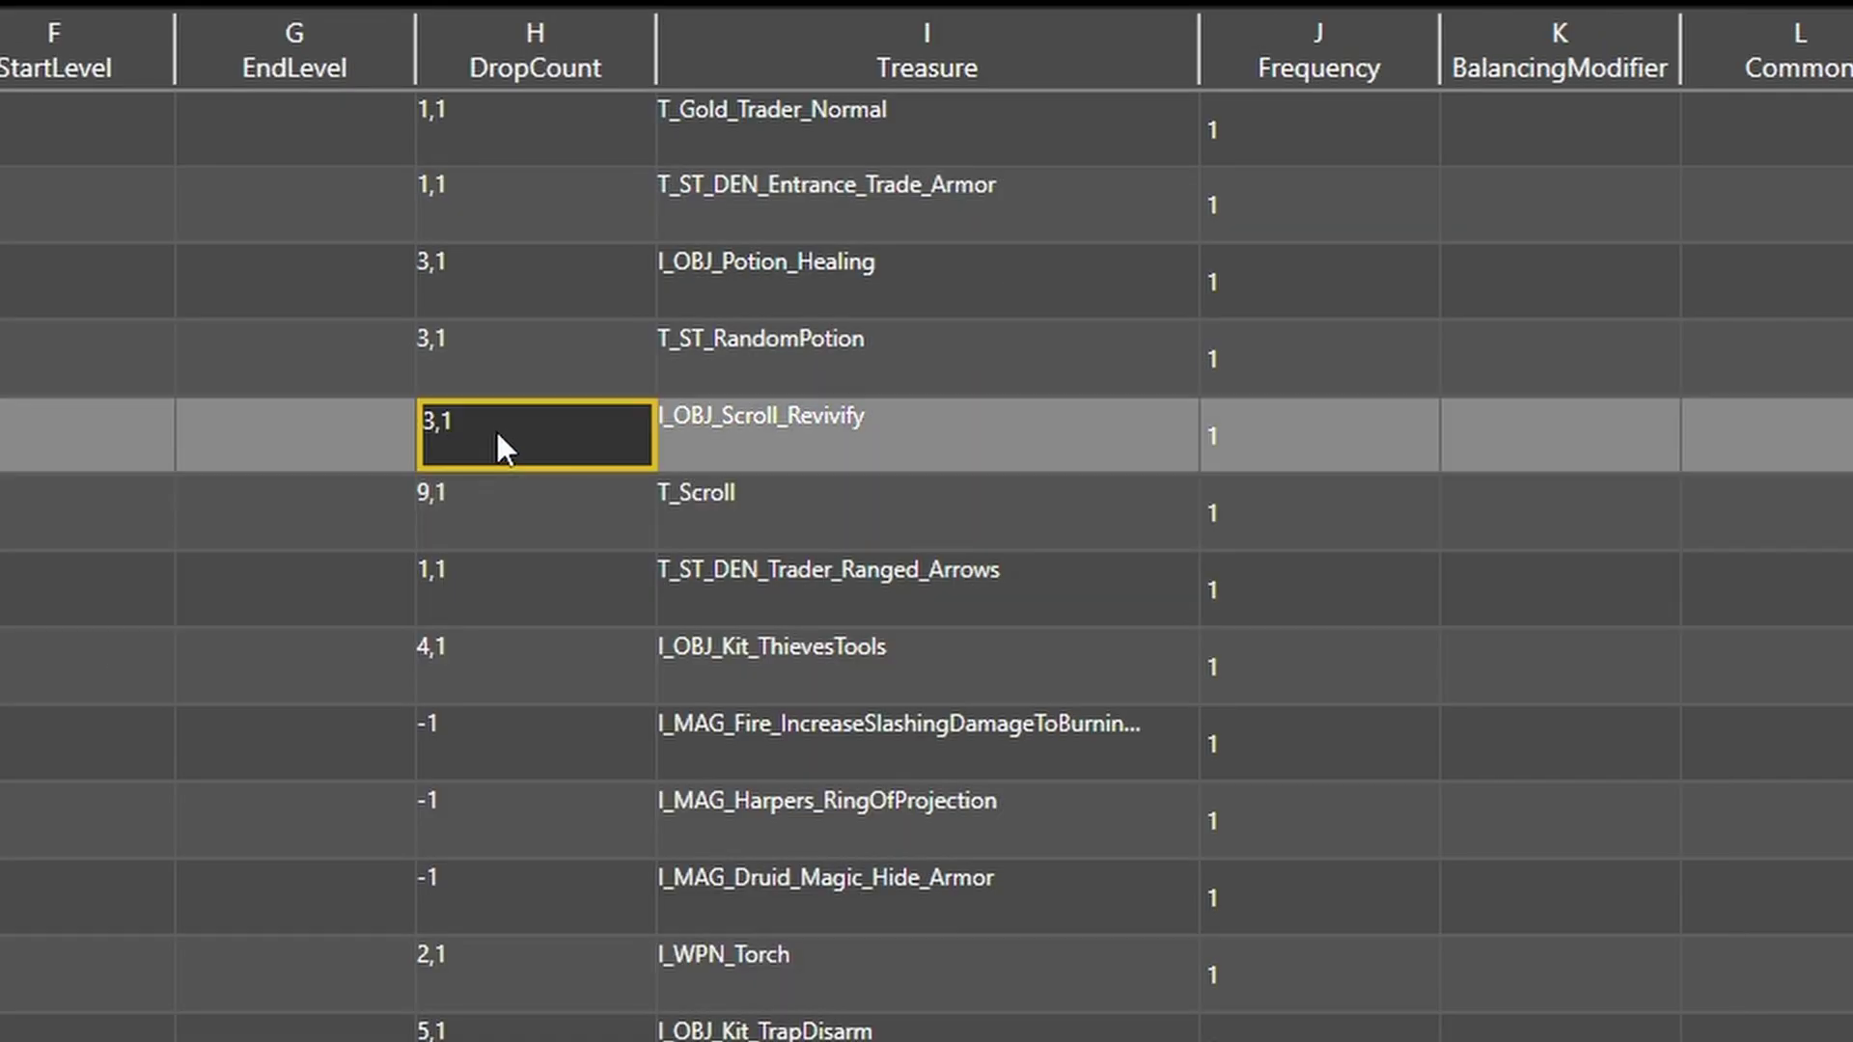
pyautogui.click(495, 429)
pyautogui.click(432, 430)
pyautogui.press('Delete')
pyautogui.write('100')
pyautogui.press('Return')
pyautogui.press('BackSpace')
pyautogui.click(537, 513)
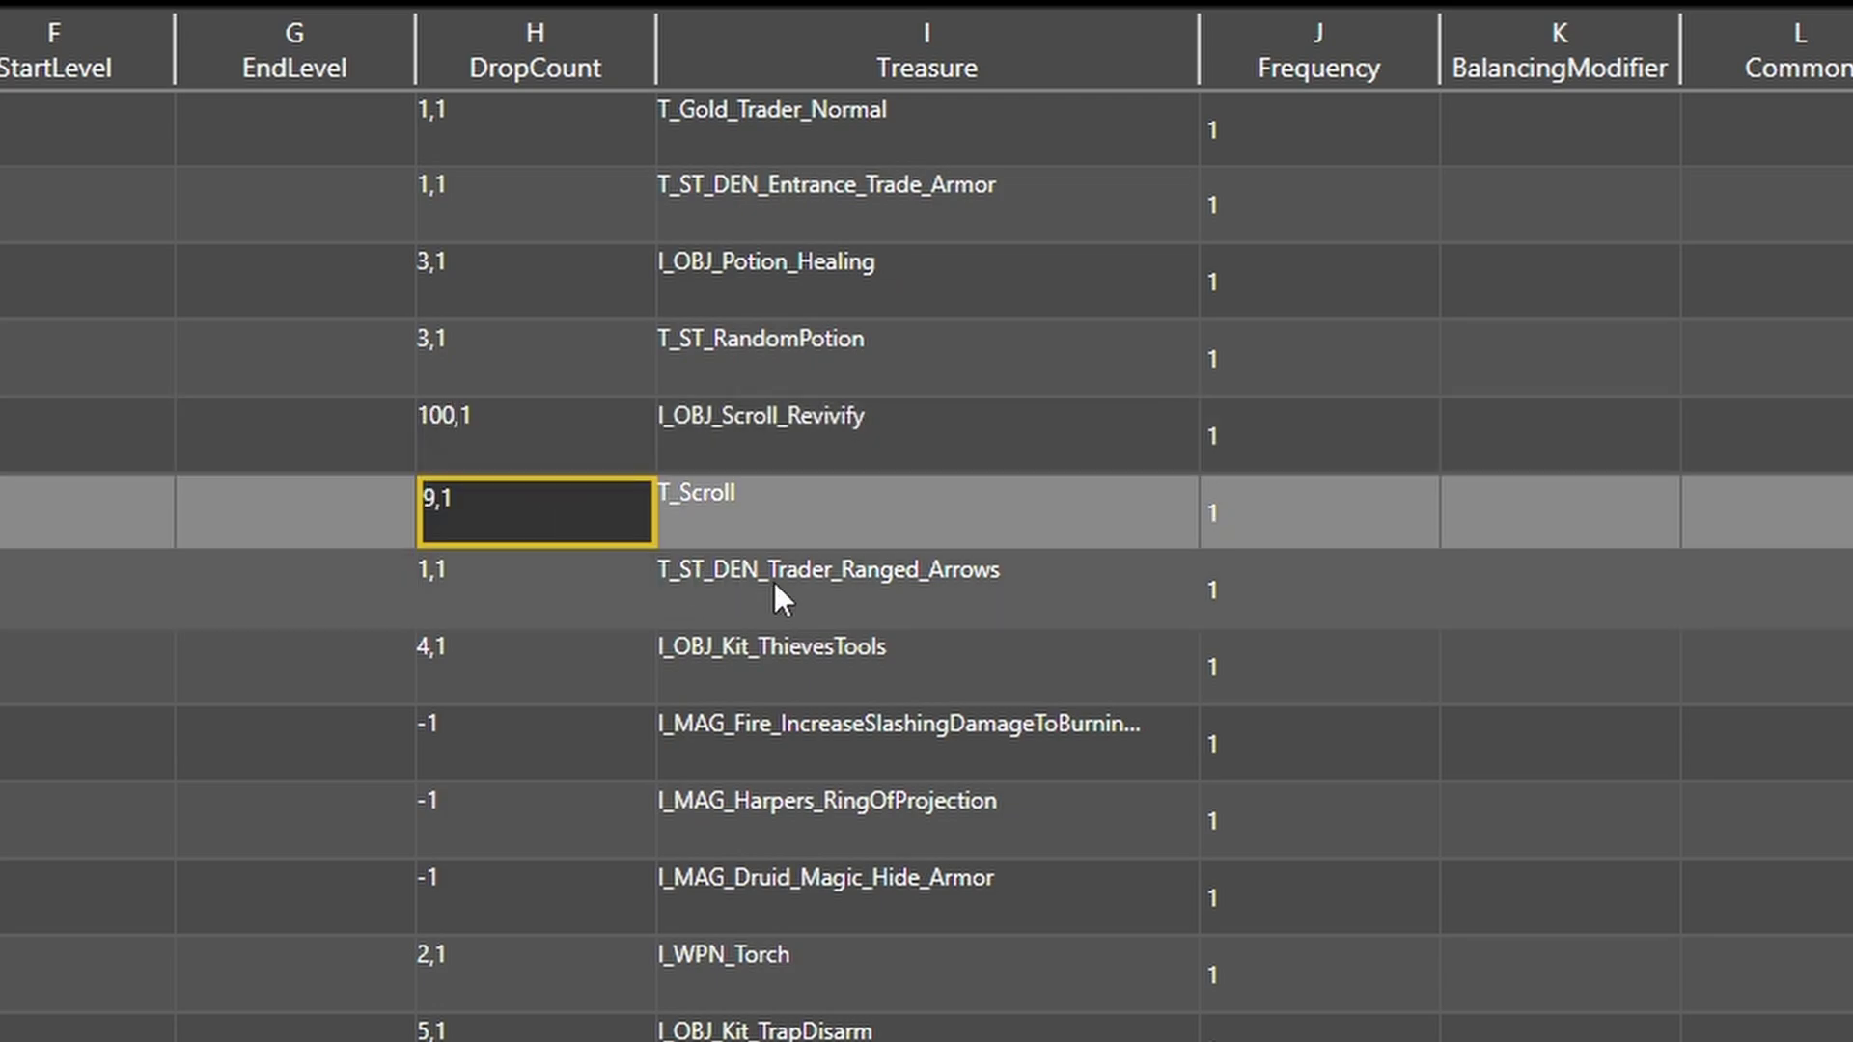
# Look through the treasure entries of DEN_Entrance_Trade and the DropCount values beside them
pyautogui.click(936, 689)
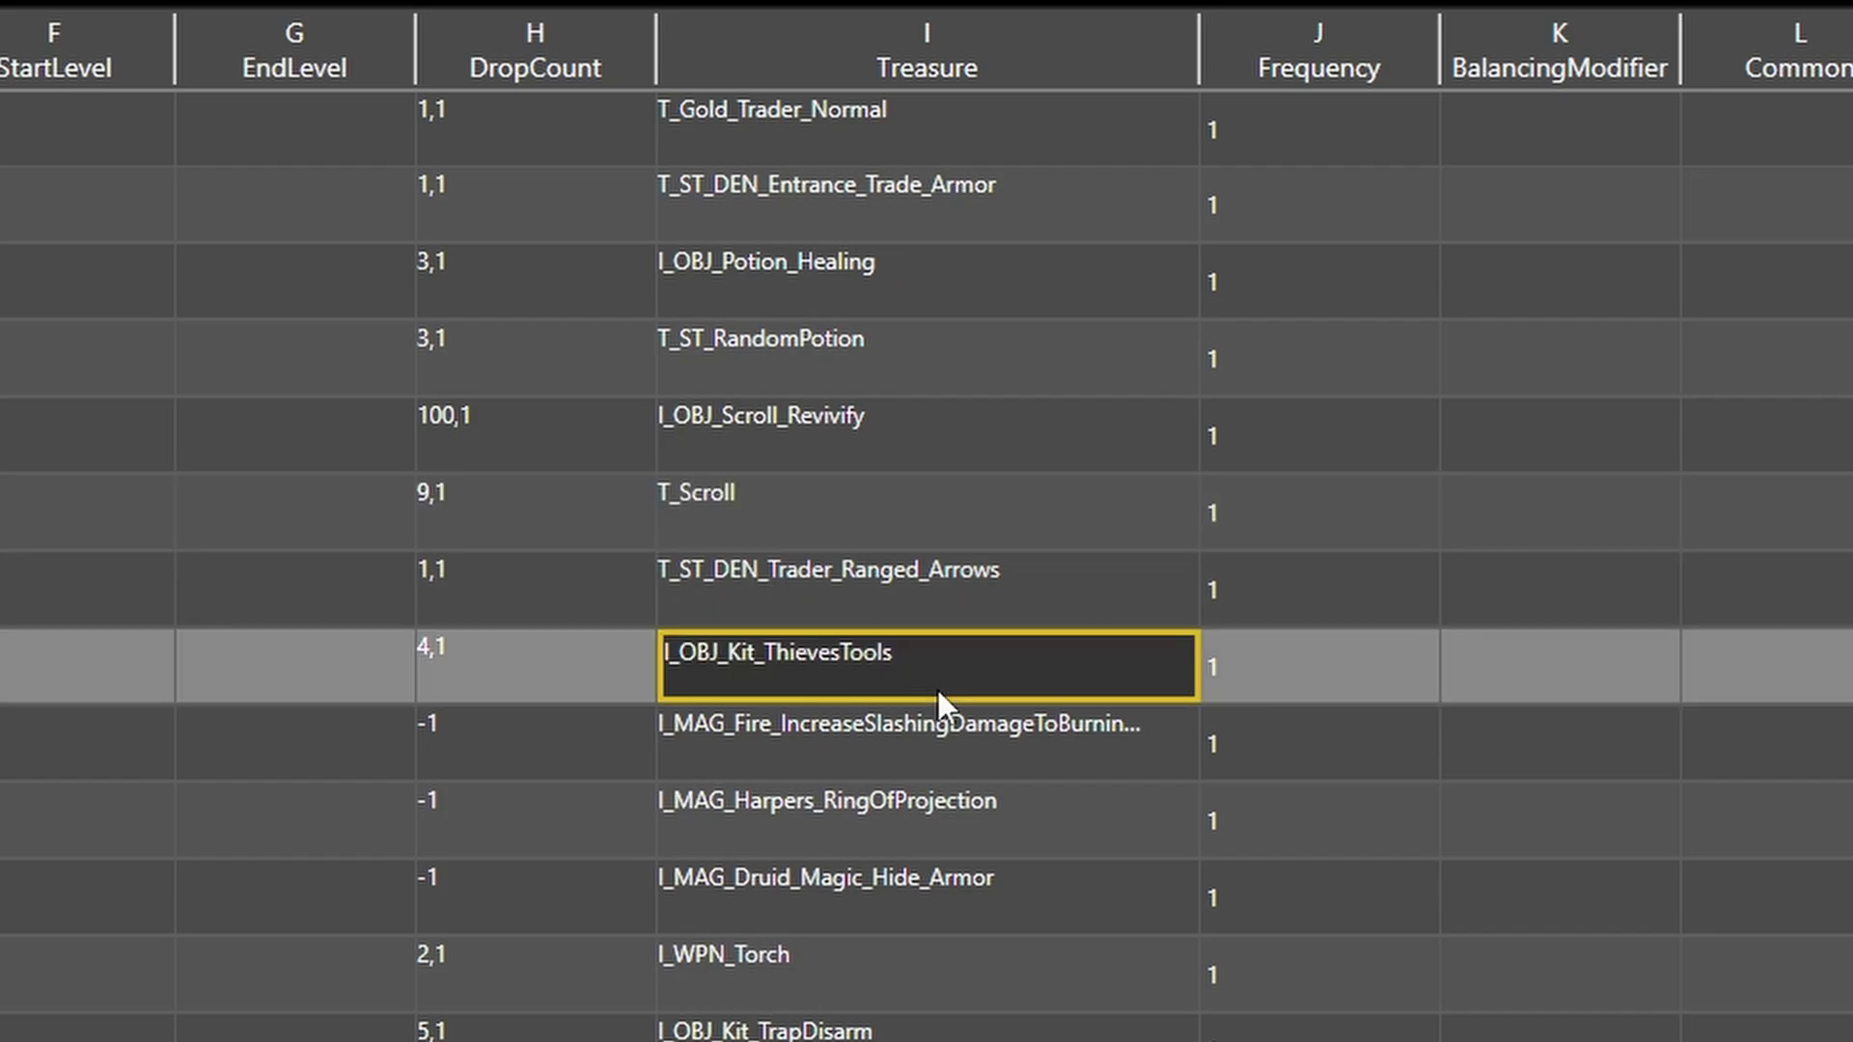
pyautogui.scroll(-2, 943, 687)
pyautogui.scroll(2, 945, 683)
pyautogui.scroll(-2, 945, 683)
pyautogui.scroll(2, 947, 680)
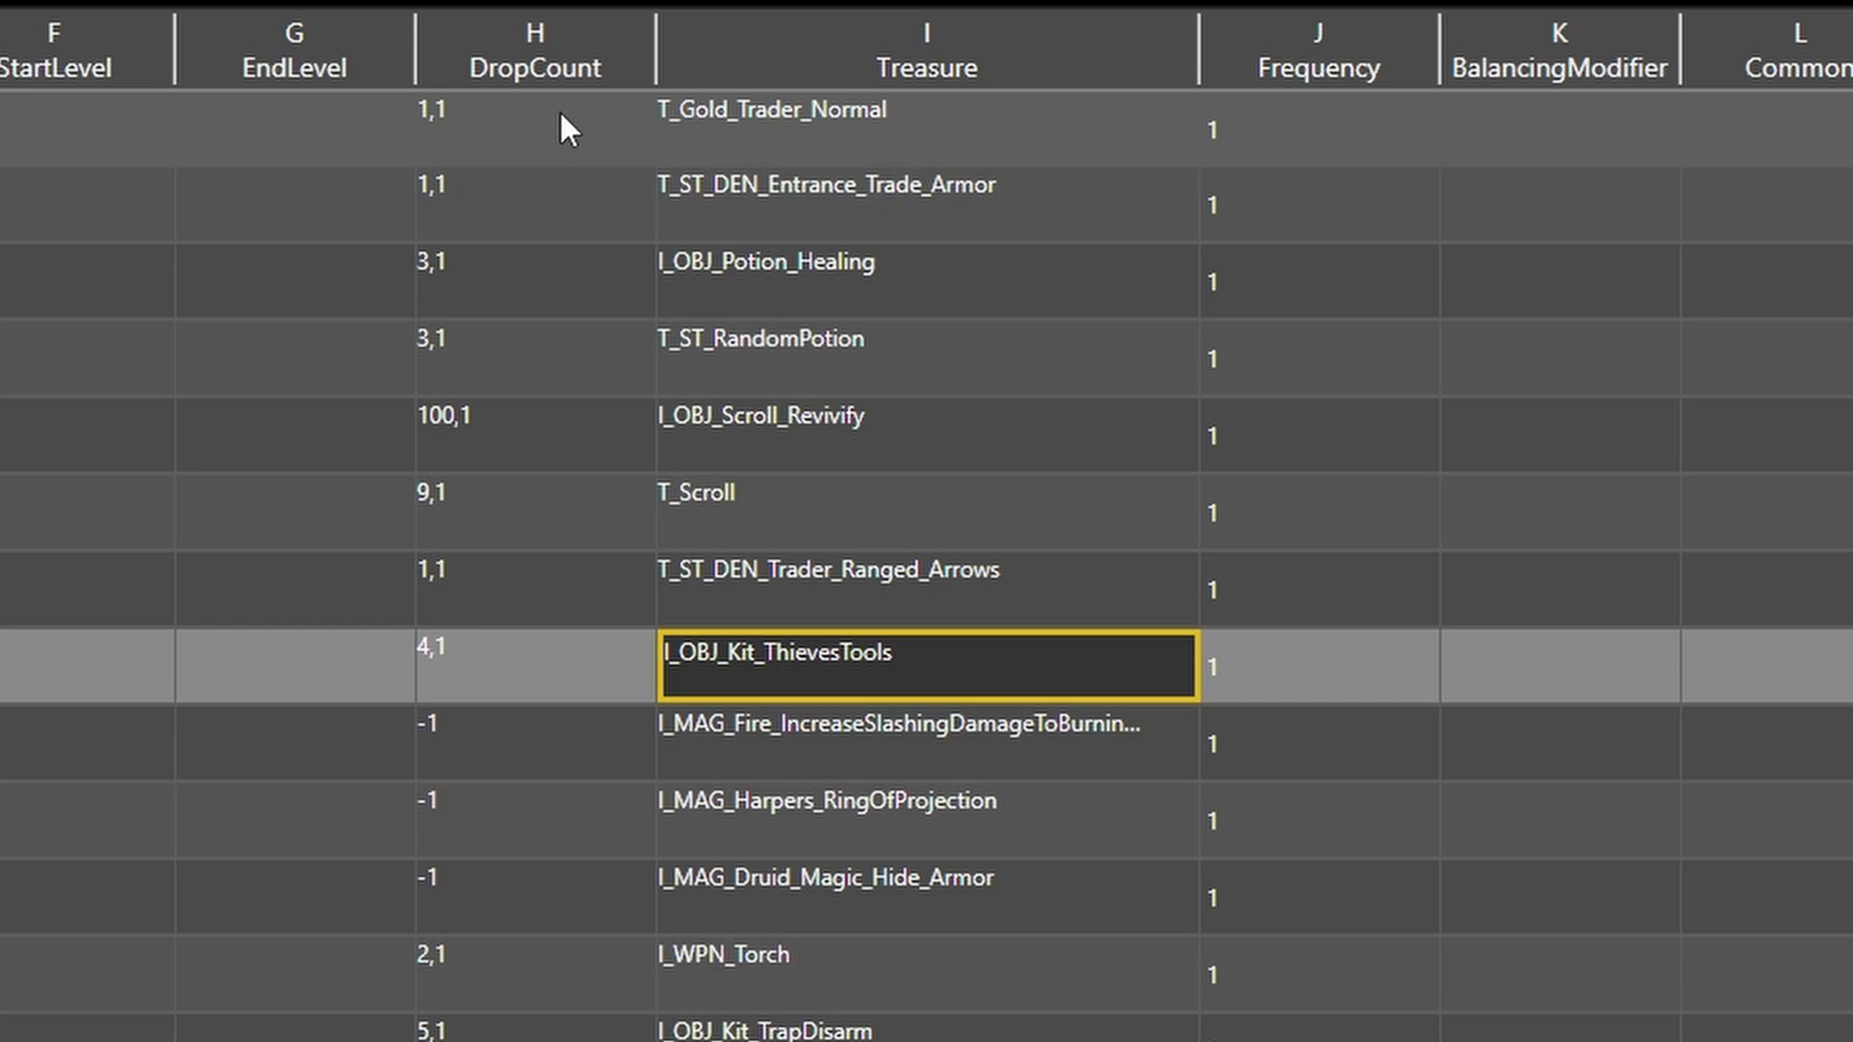
pyautogui.scroll(-2, 662, 881)
pyautogui.scroll(2, 927, 565)
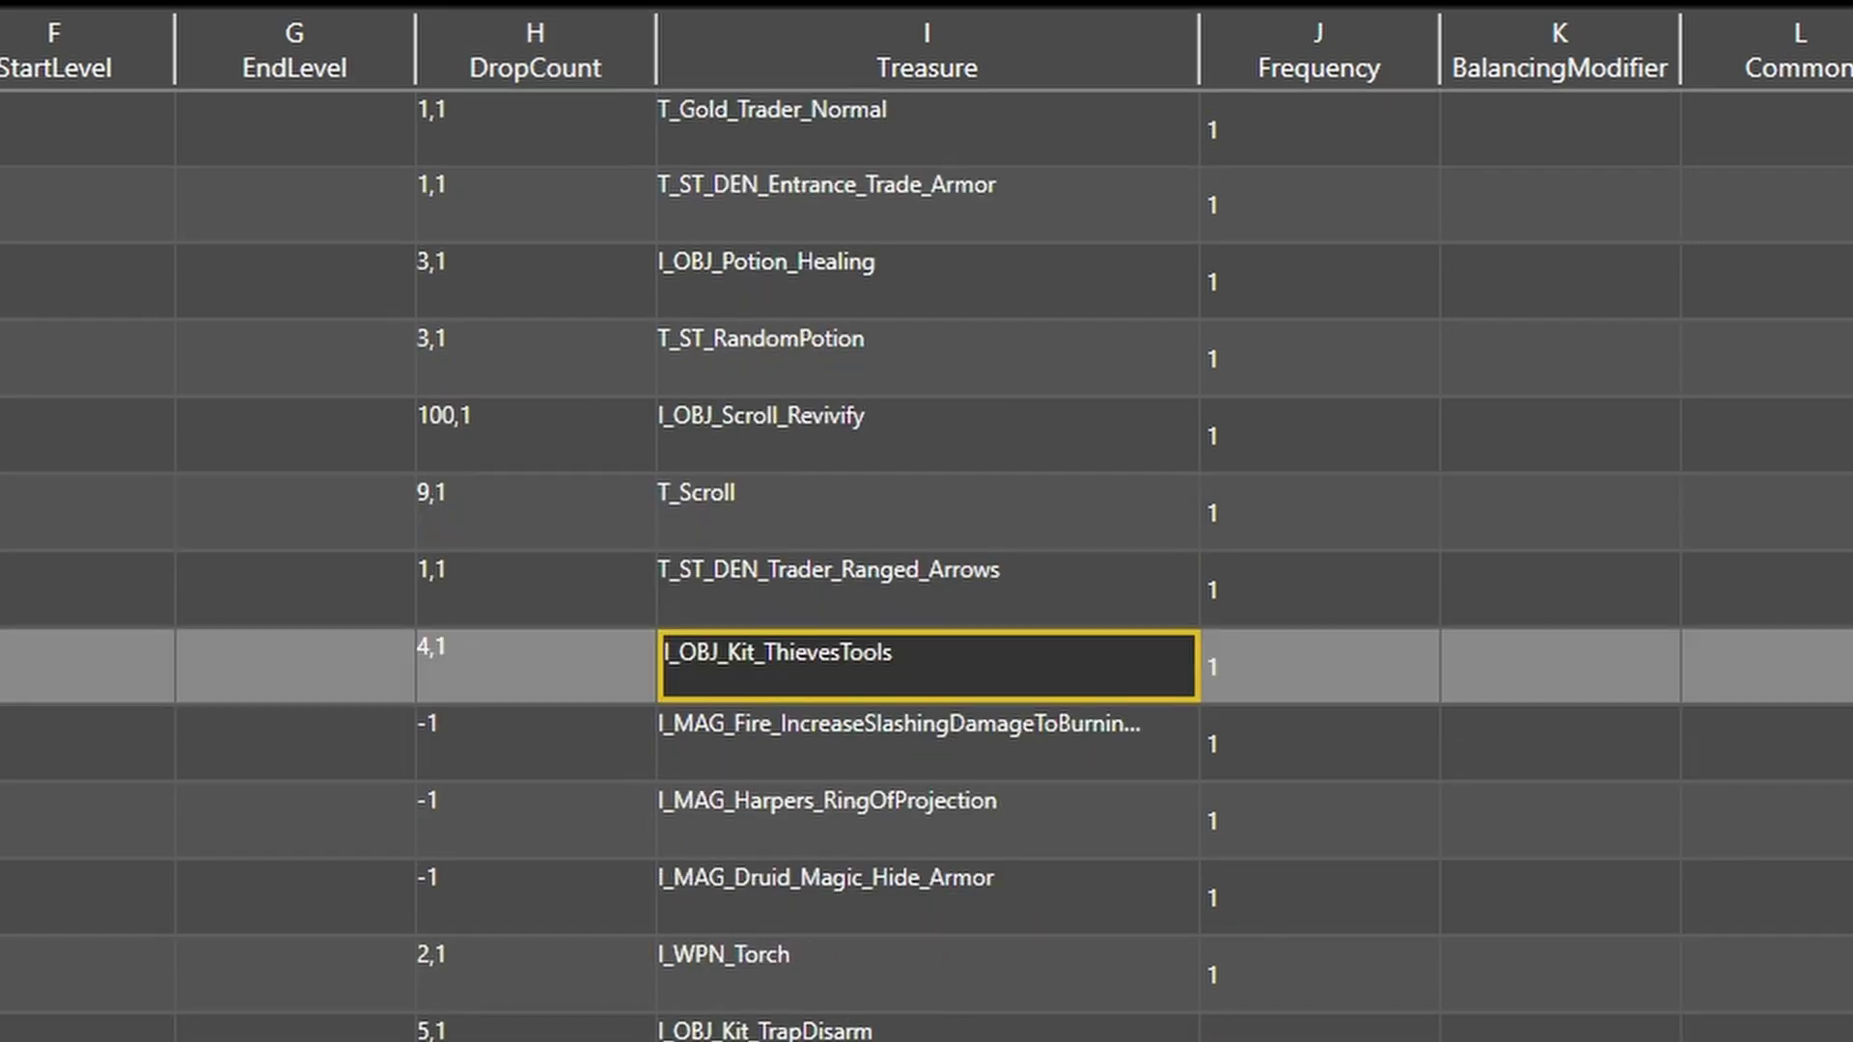
# Add a second drop chance to the I_OBJ_Scroll_Revivify entry so its DropCount reads 100,1; 30,3
pyautogui.doubleClick(494, 413)
pyautogui.click(567, 443)
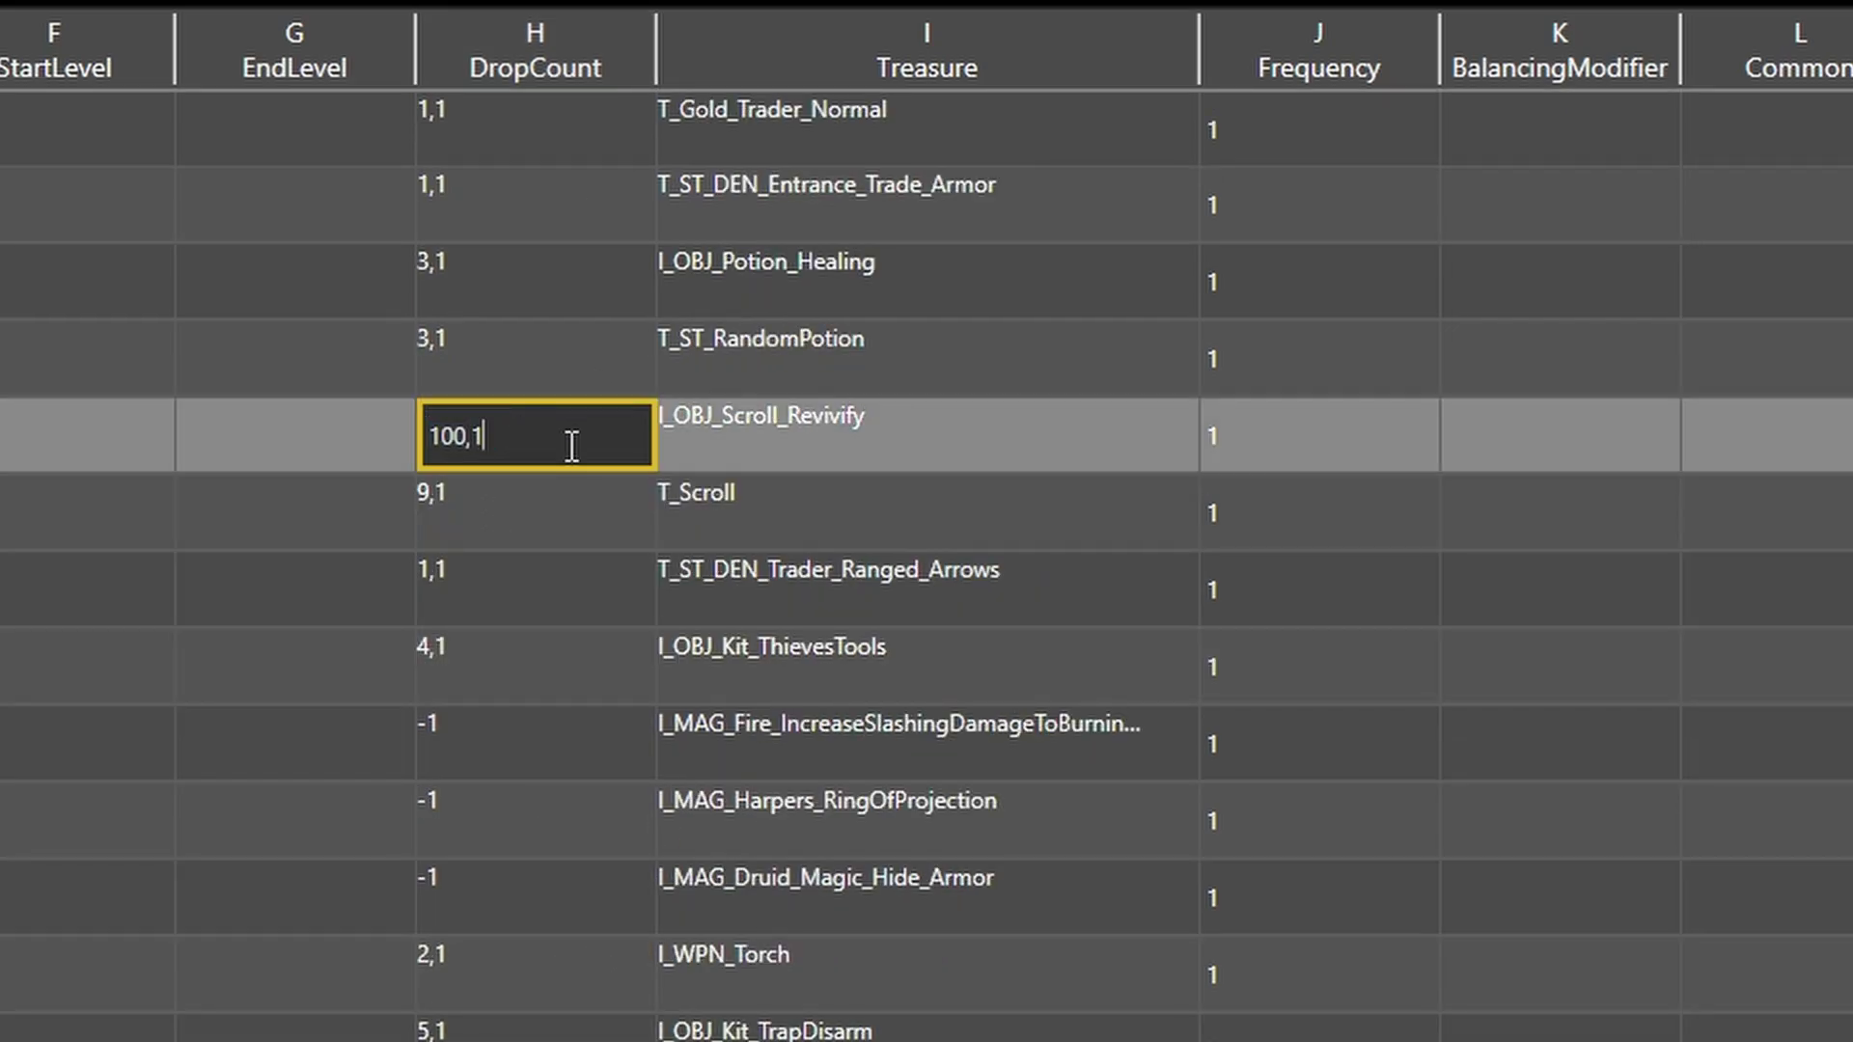
pyautogui.write('; 30,2')
pyautogui.press('BackSpace')
pyautogui.write('3')
pyautogui.click(506, 479)
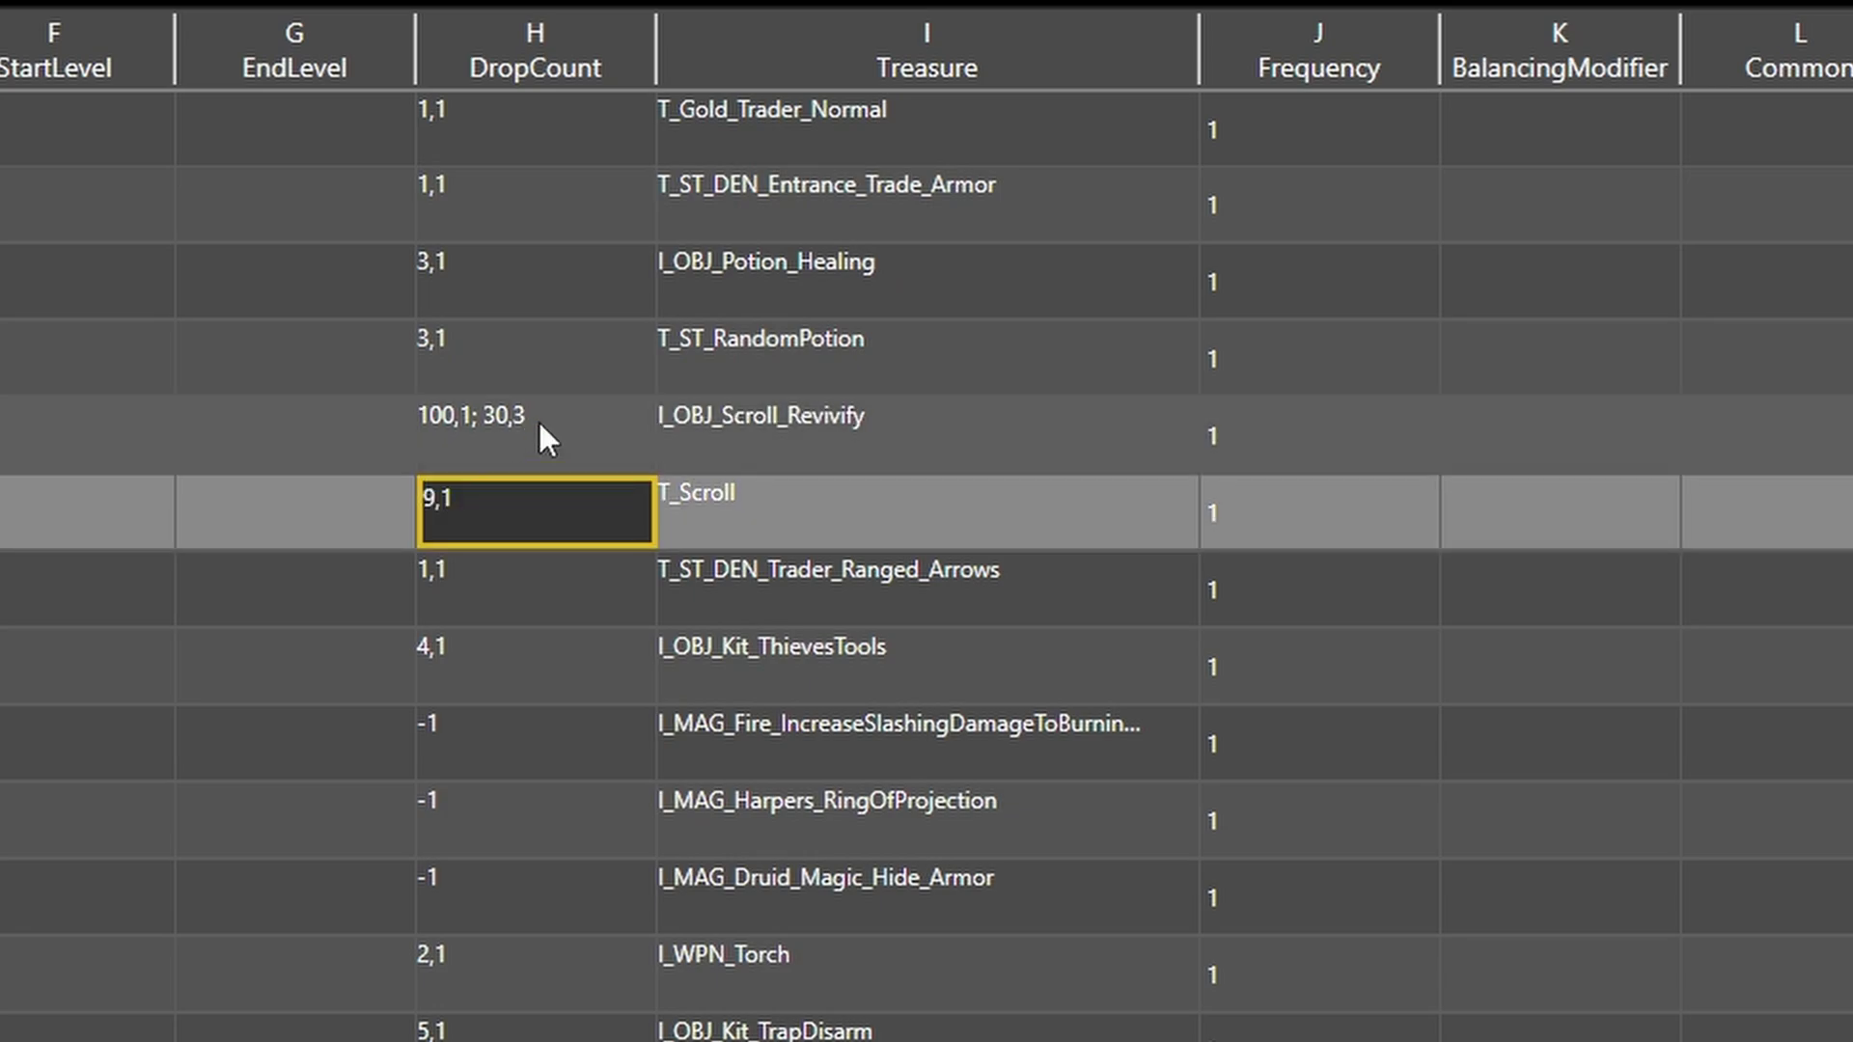
pyautogui.click(618, 415)
pyautogui.click(780, 434)
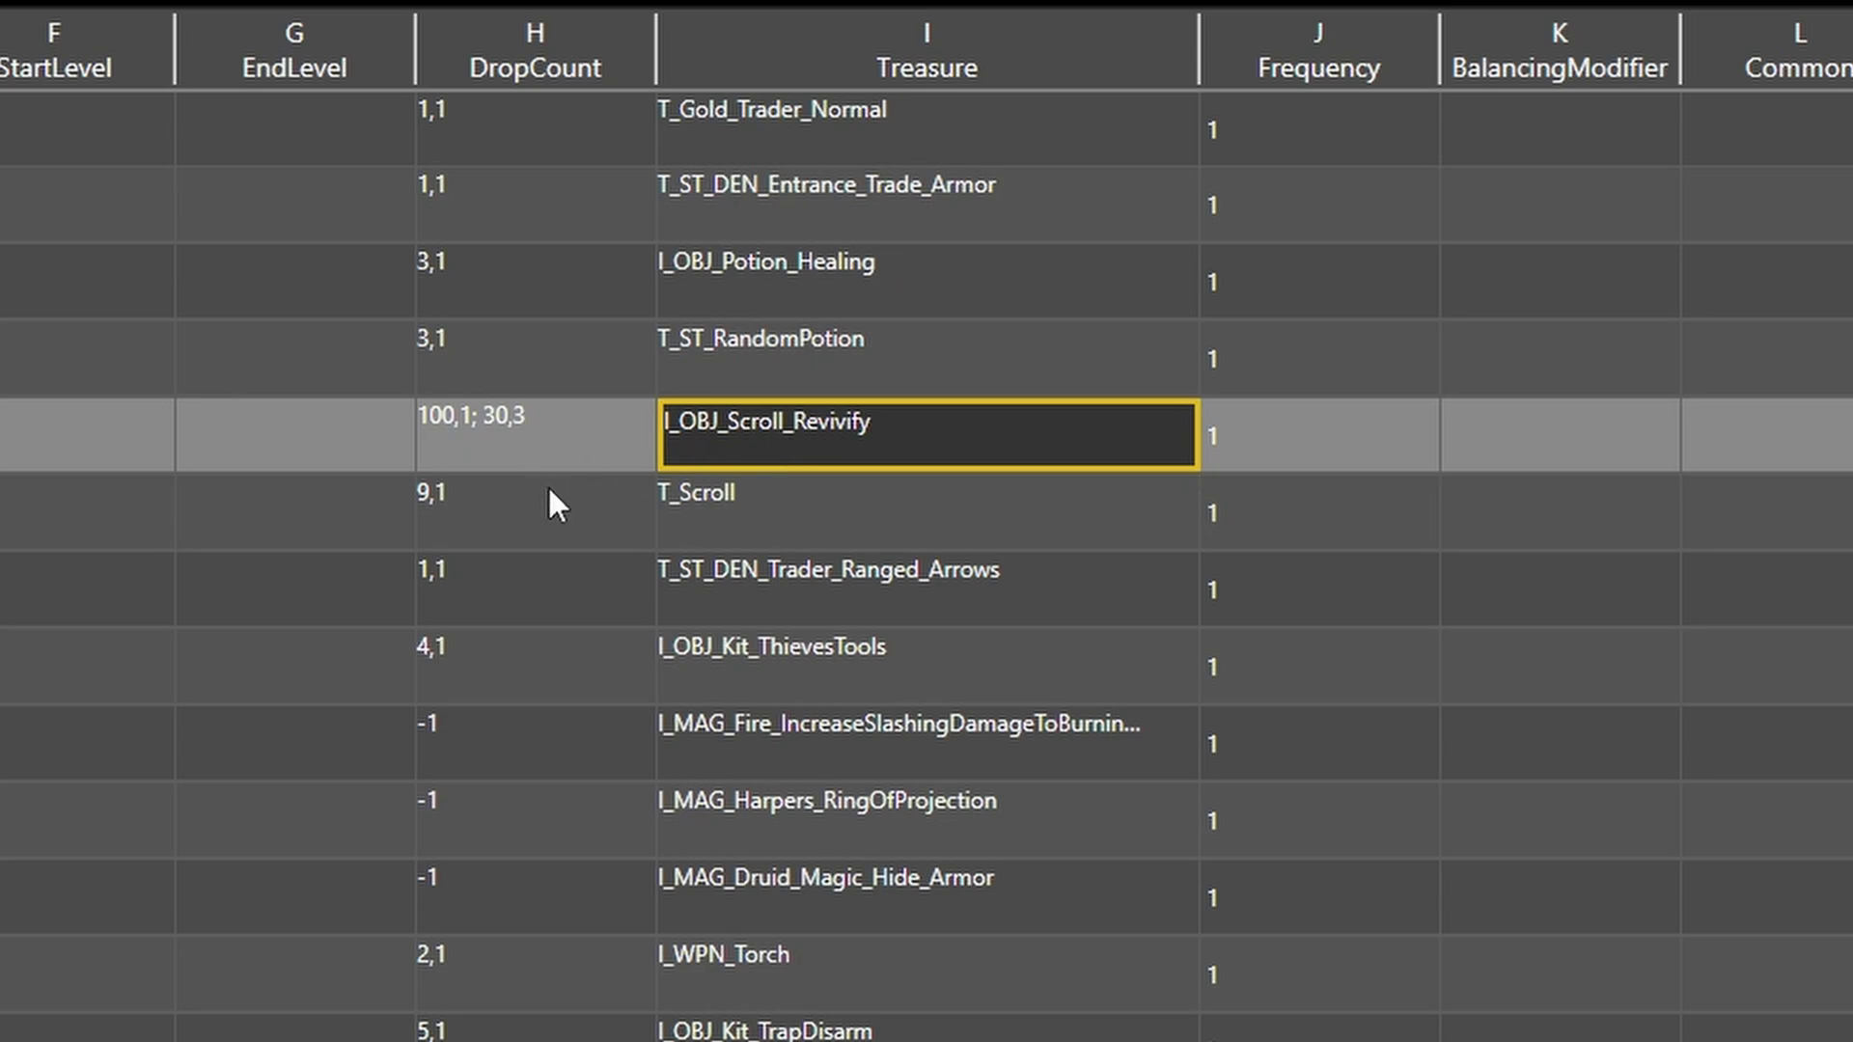
pyautogui.click(523, 512)
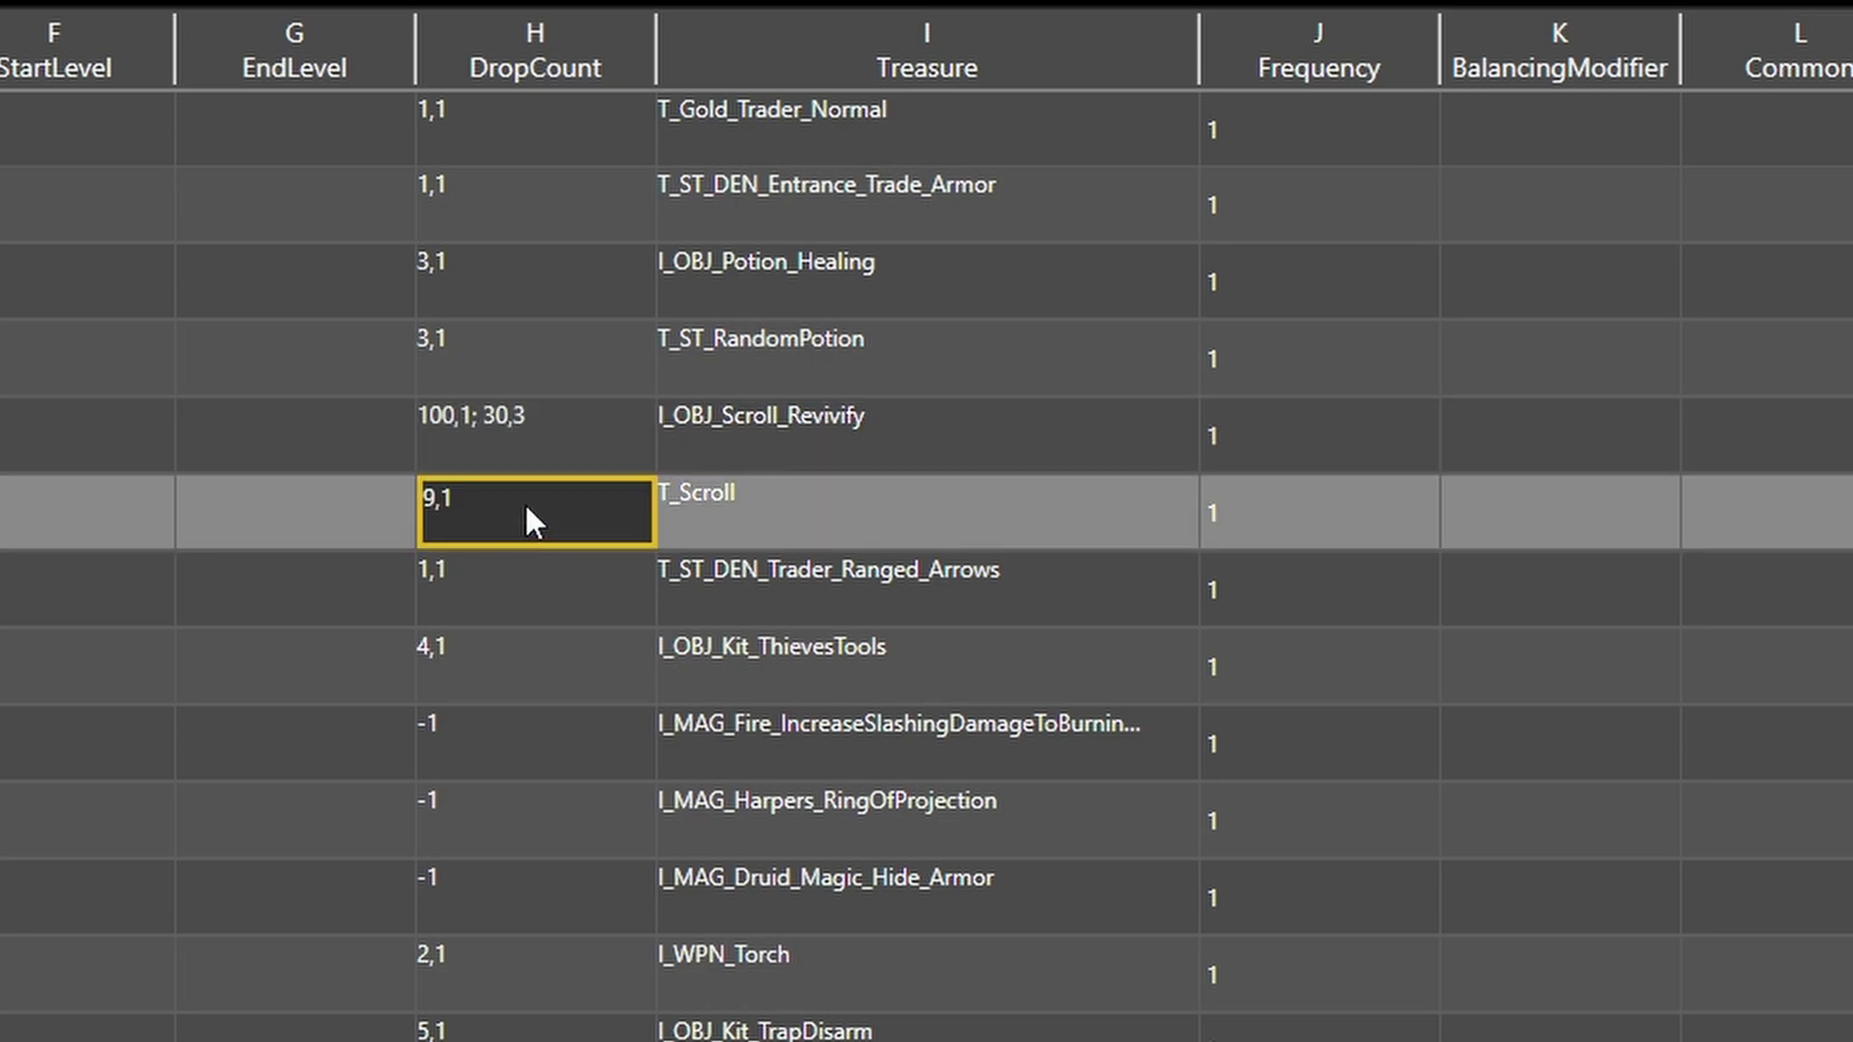
pyautogui.click(523, 454)
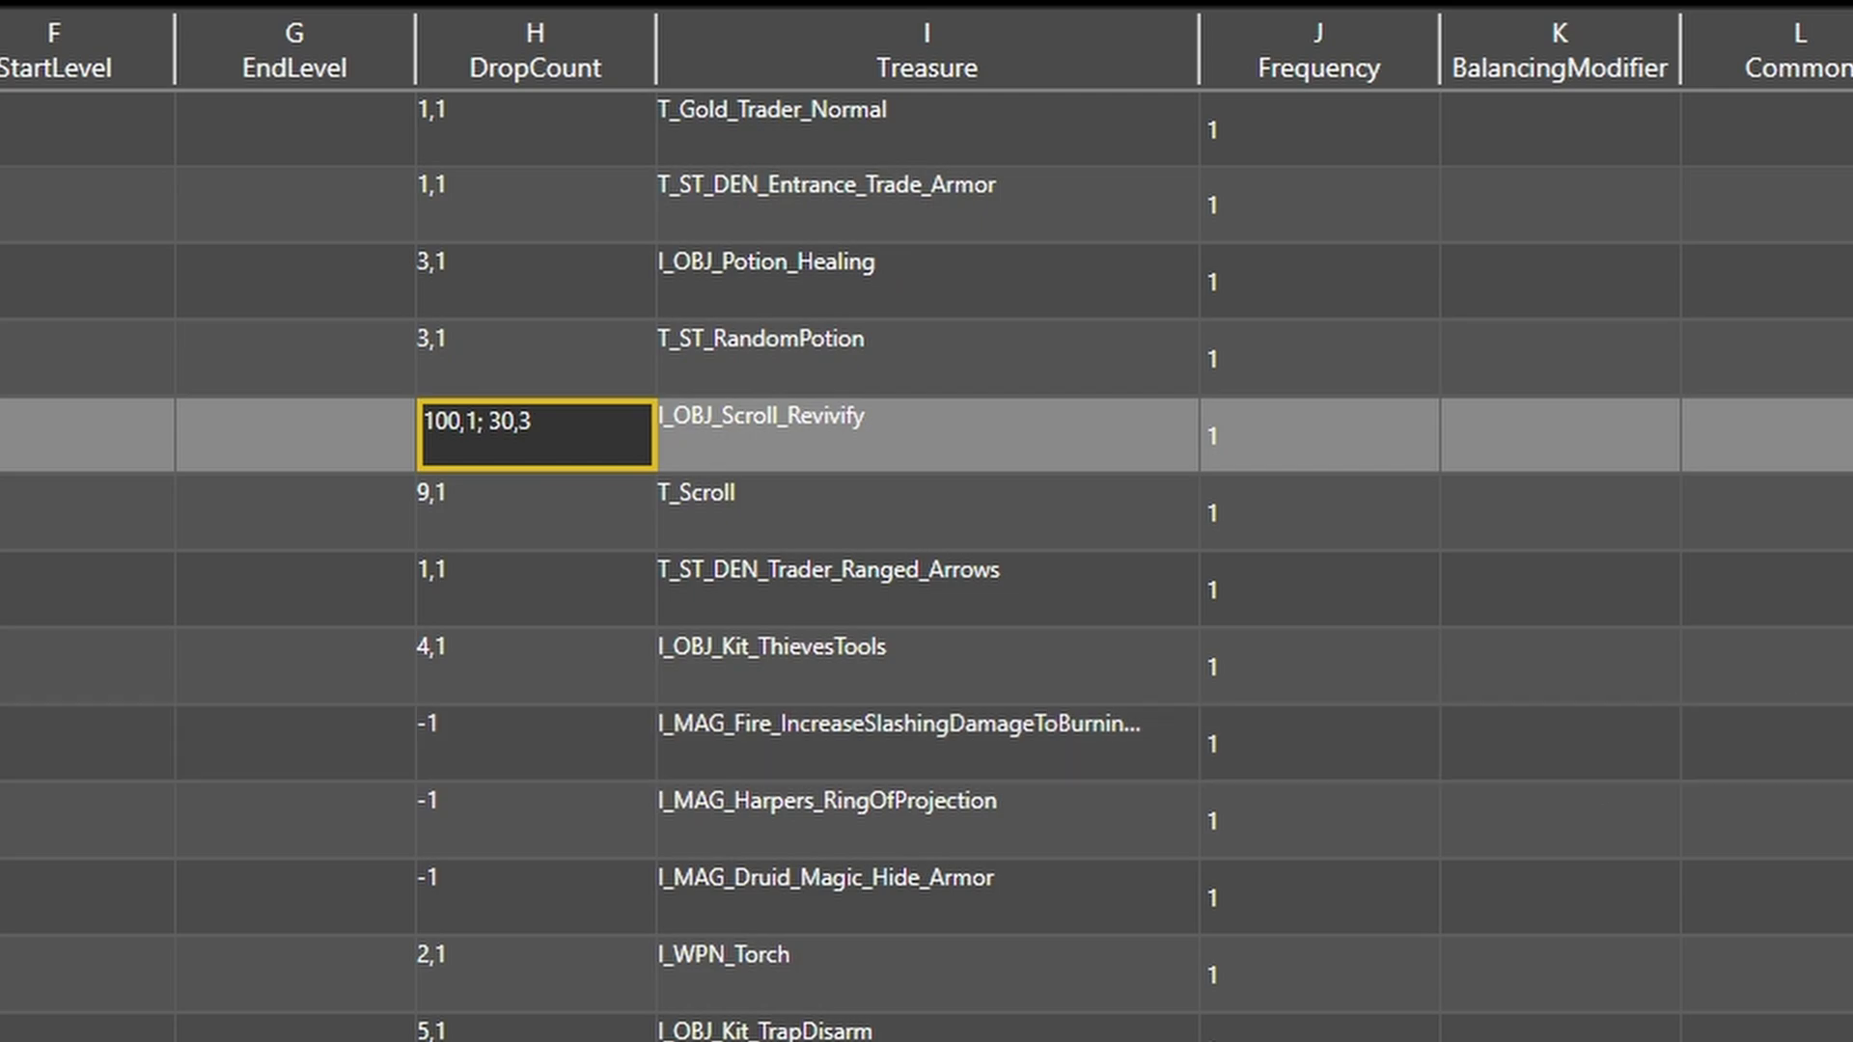
# Insert a blank sub stat after the DEN_Entrance_Trade stat for a new treasure entry in row 3
pyautogui.click(789, 959)
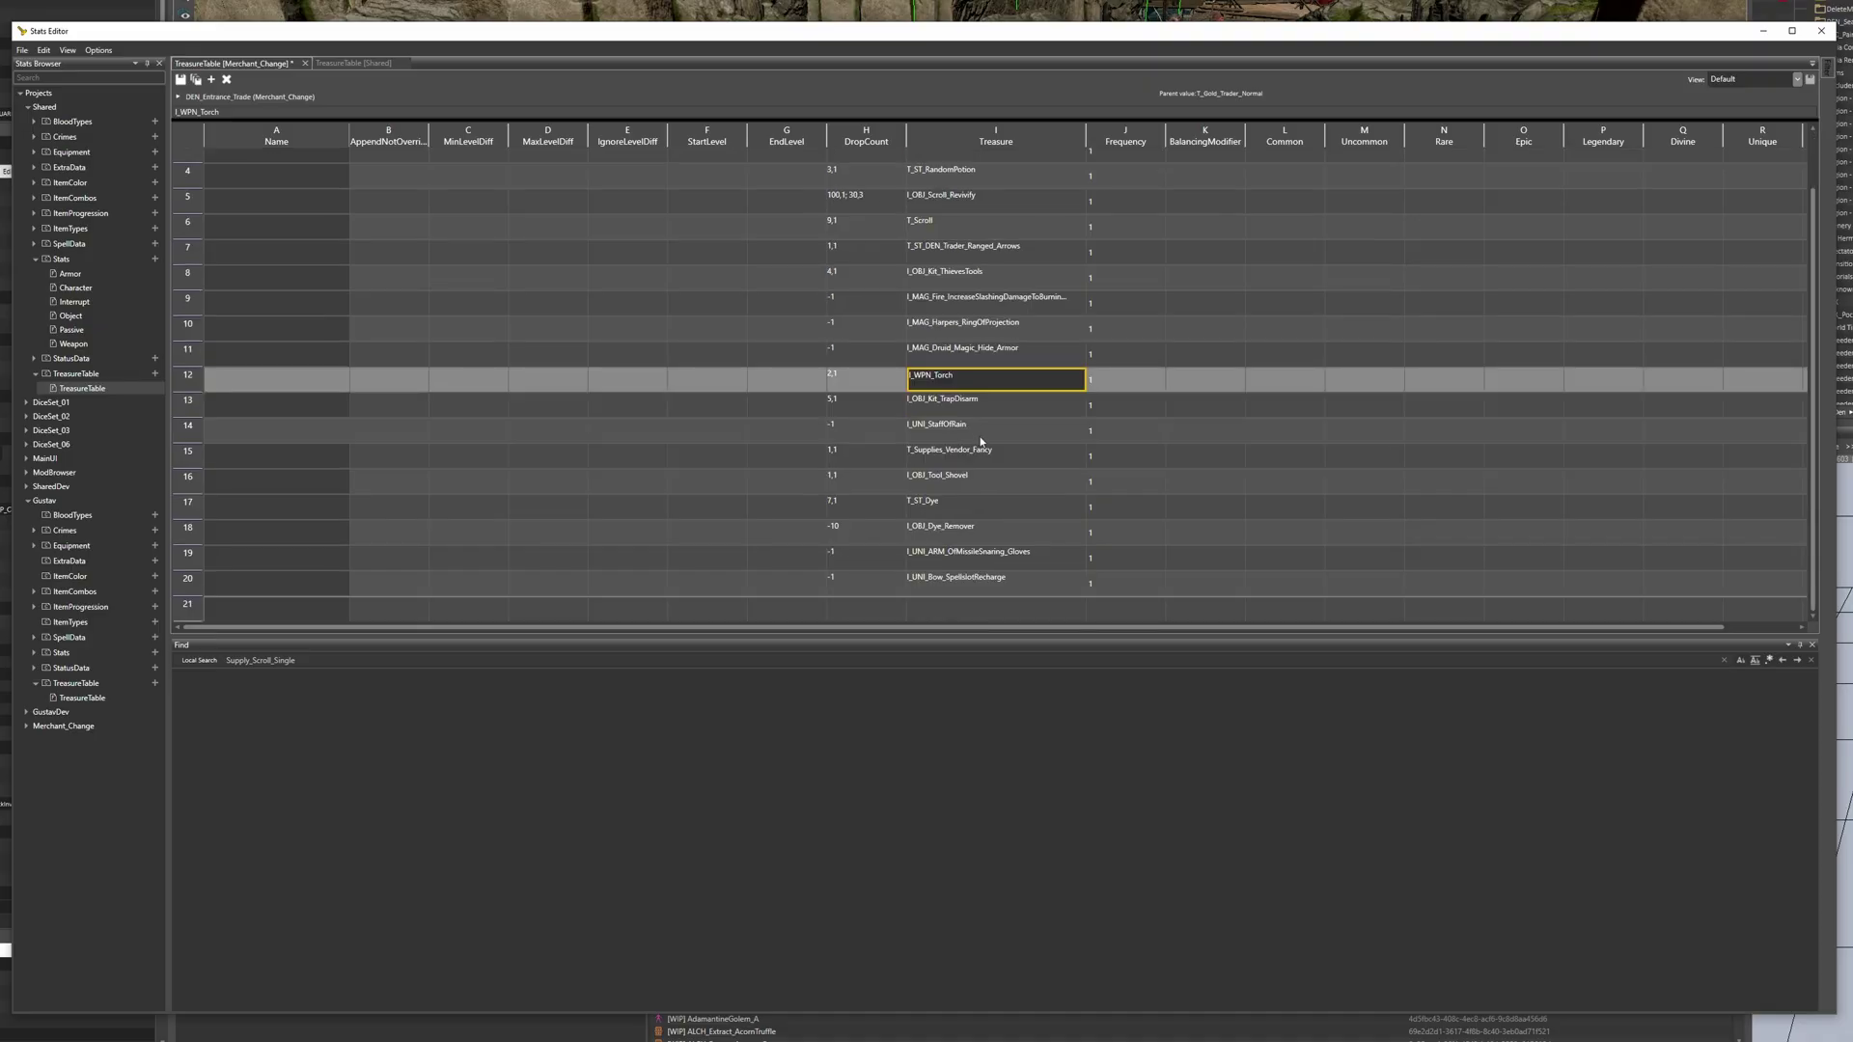
pyautogui.scroll(2, 760, 333)
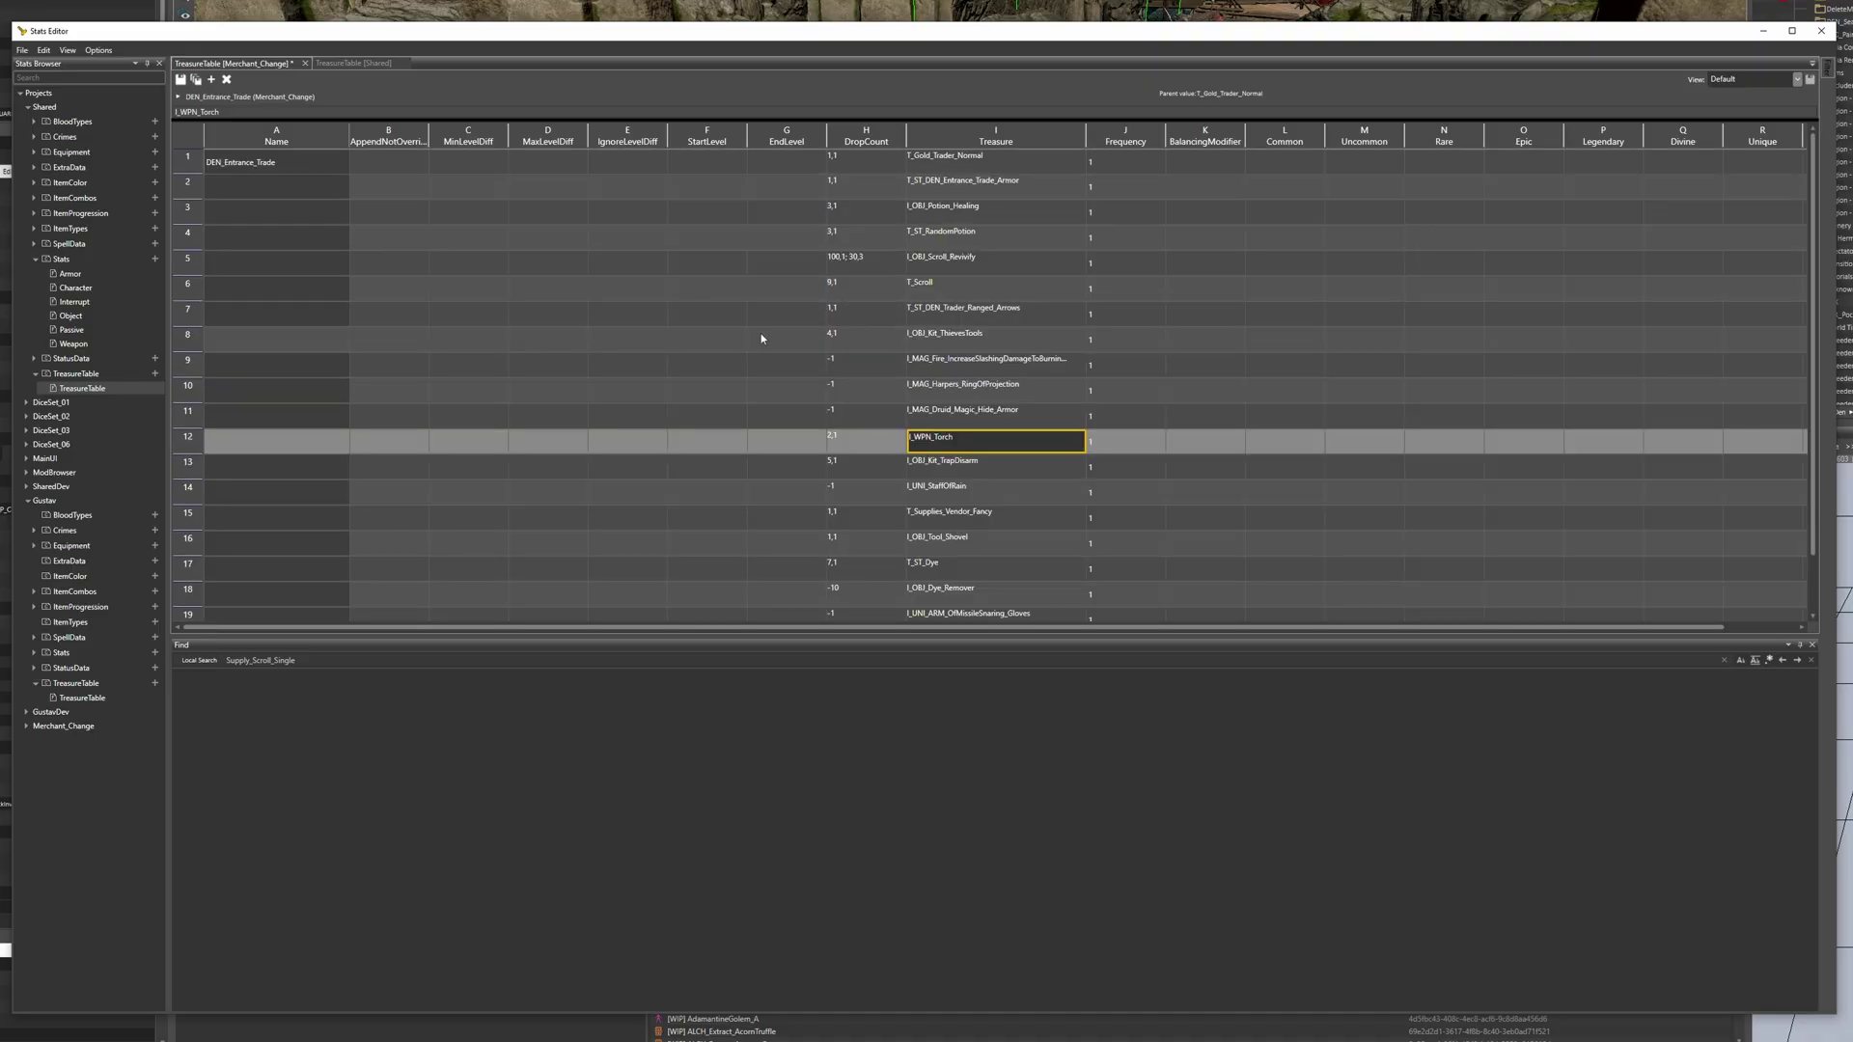
pyautogui.rightClick(309, 160)
pyautogui.moveTo(367, 209)
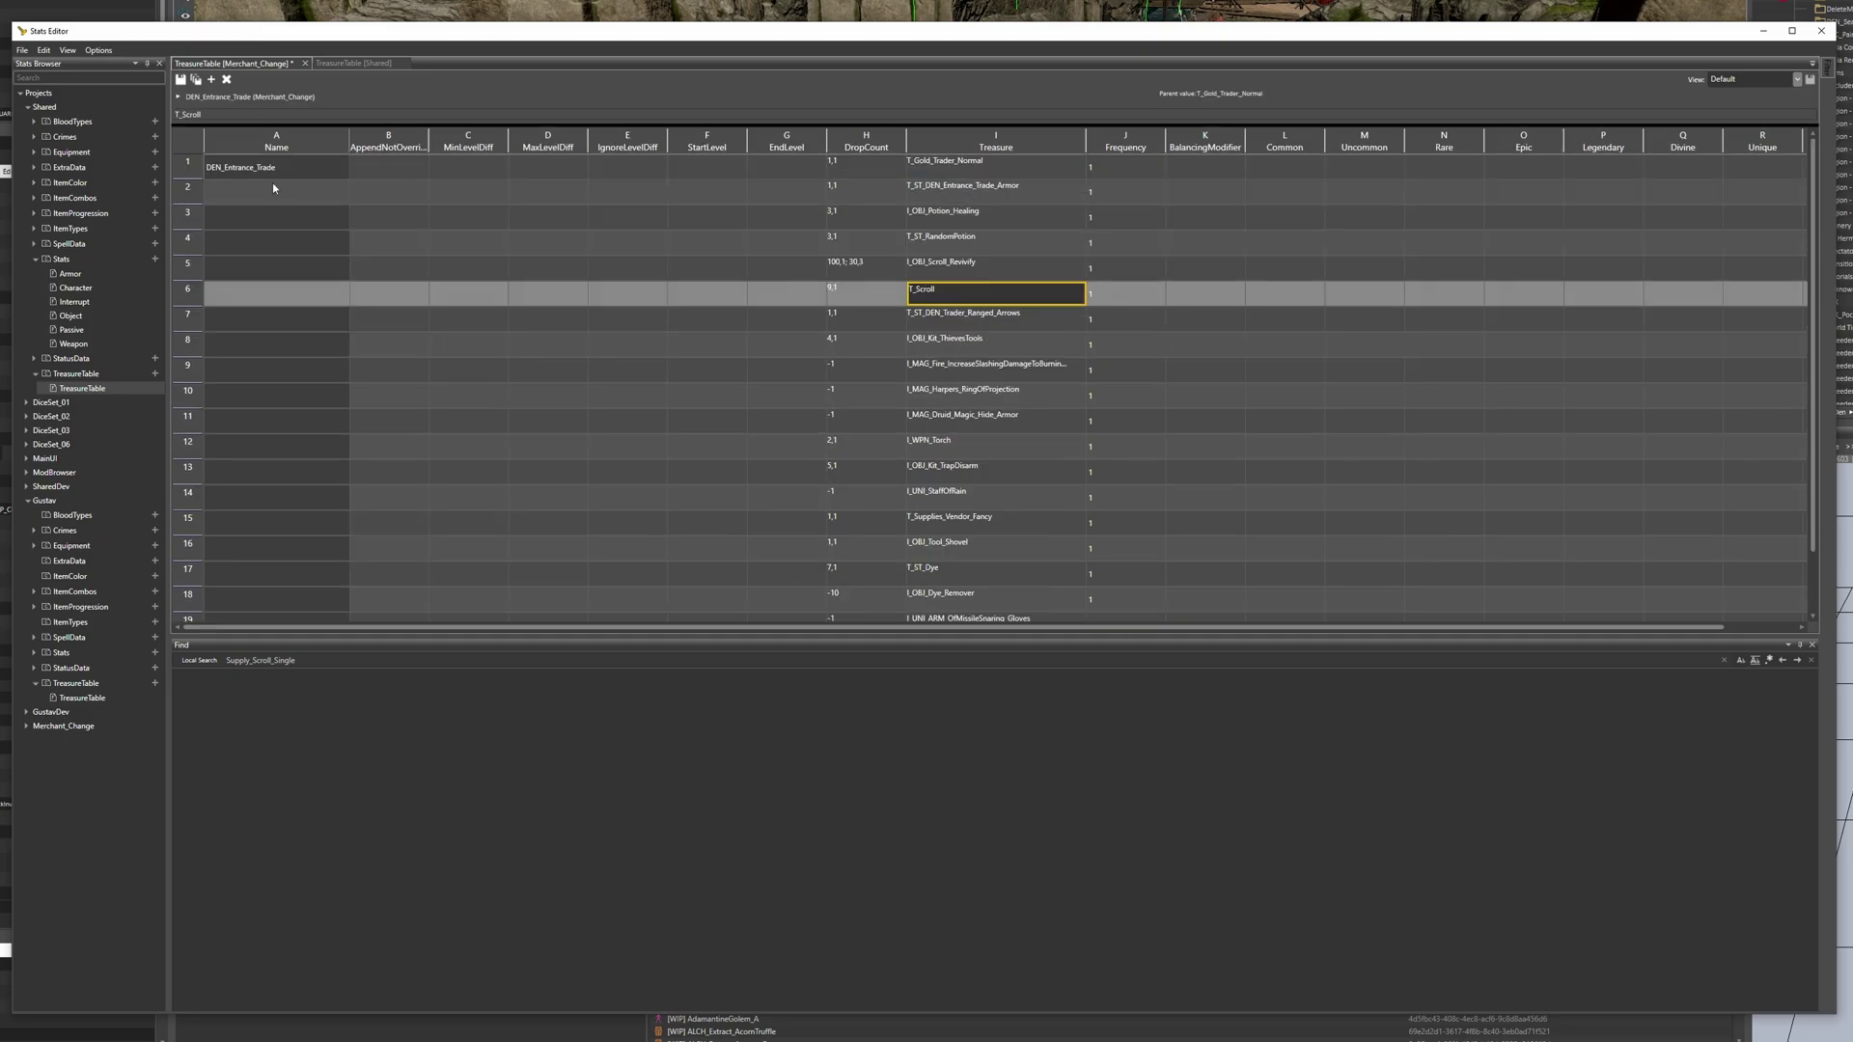
pyautogui.rightClick(257, 167)
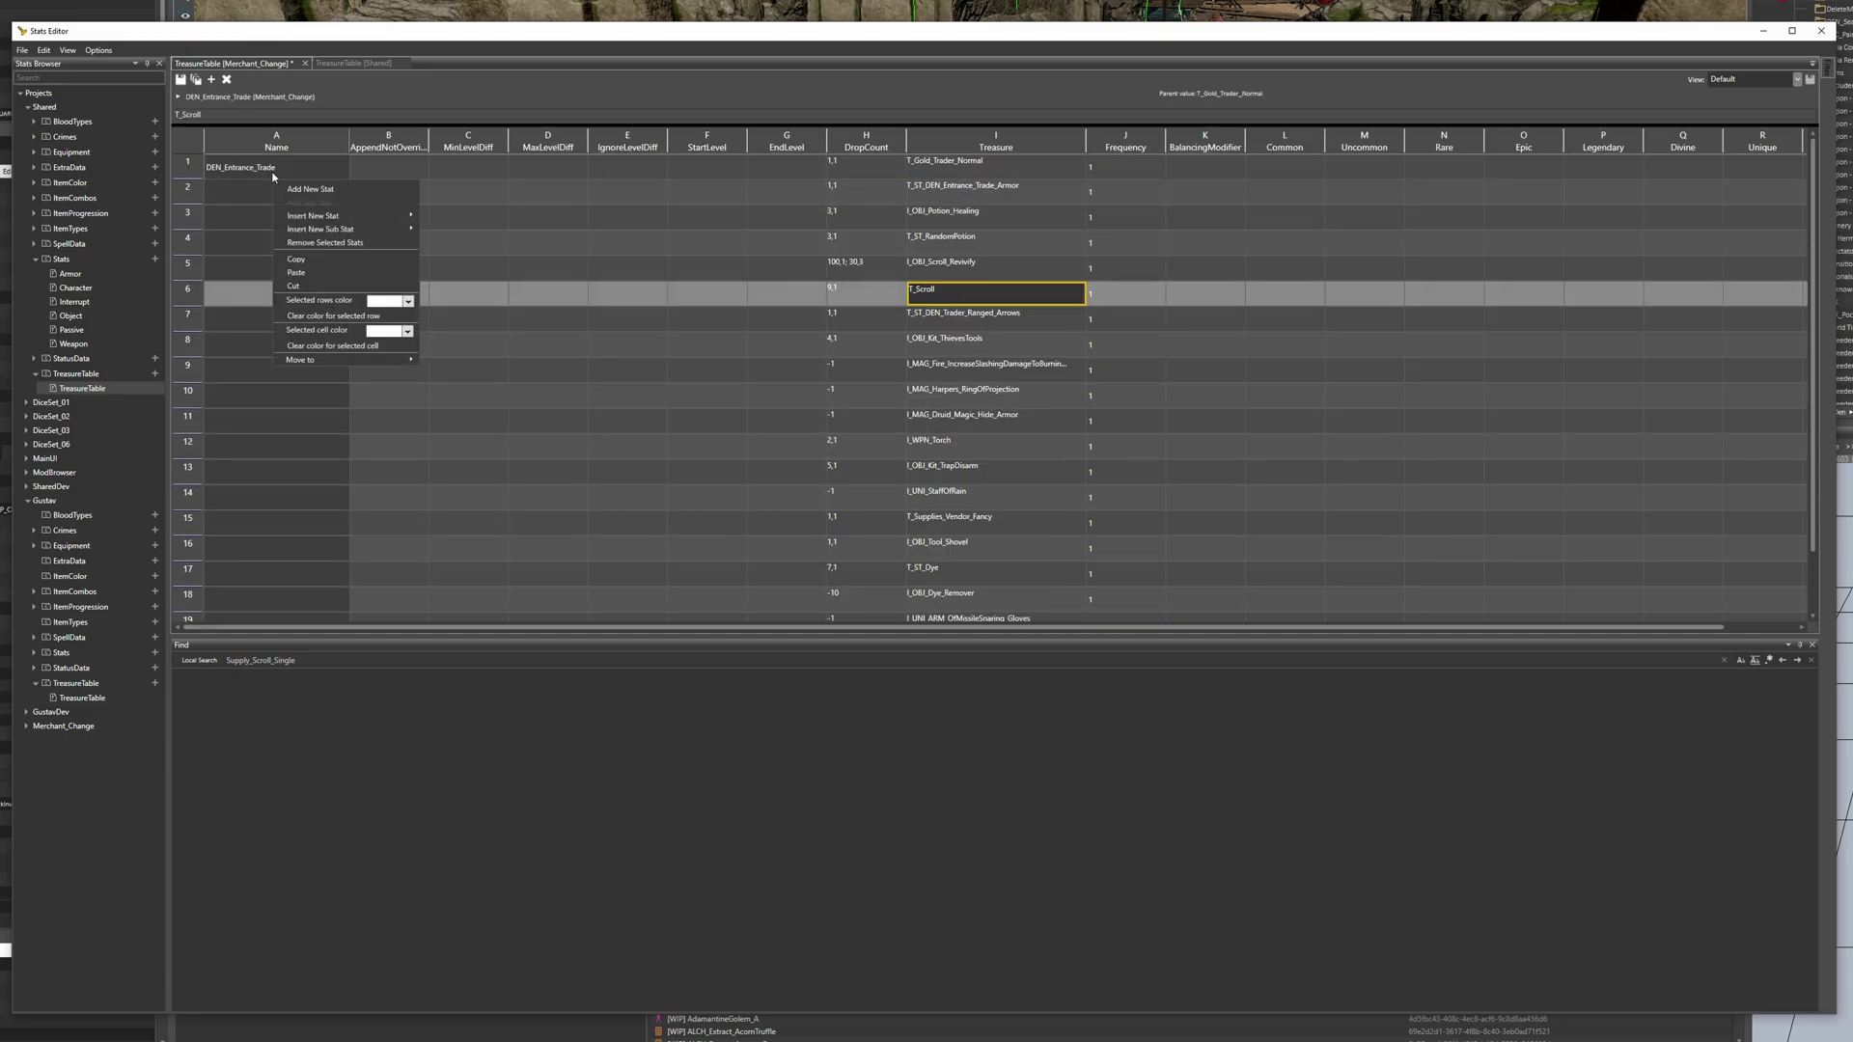
pyautogui.moveTo(332, 216)
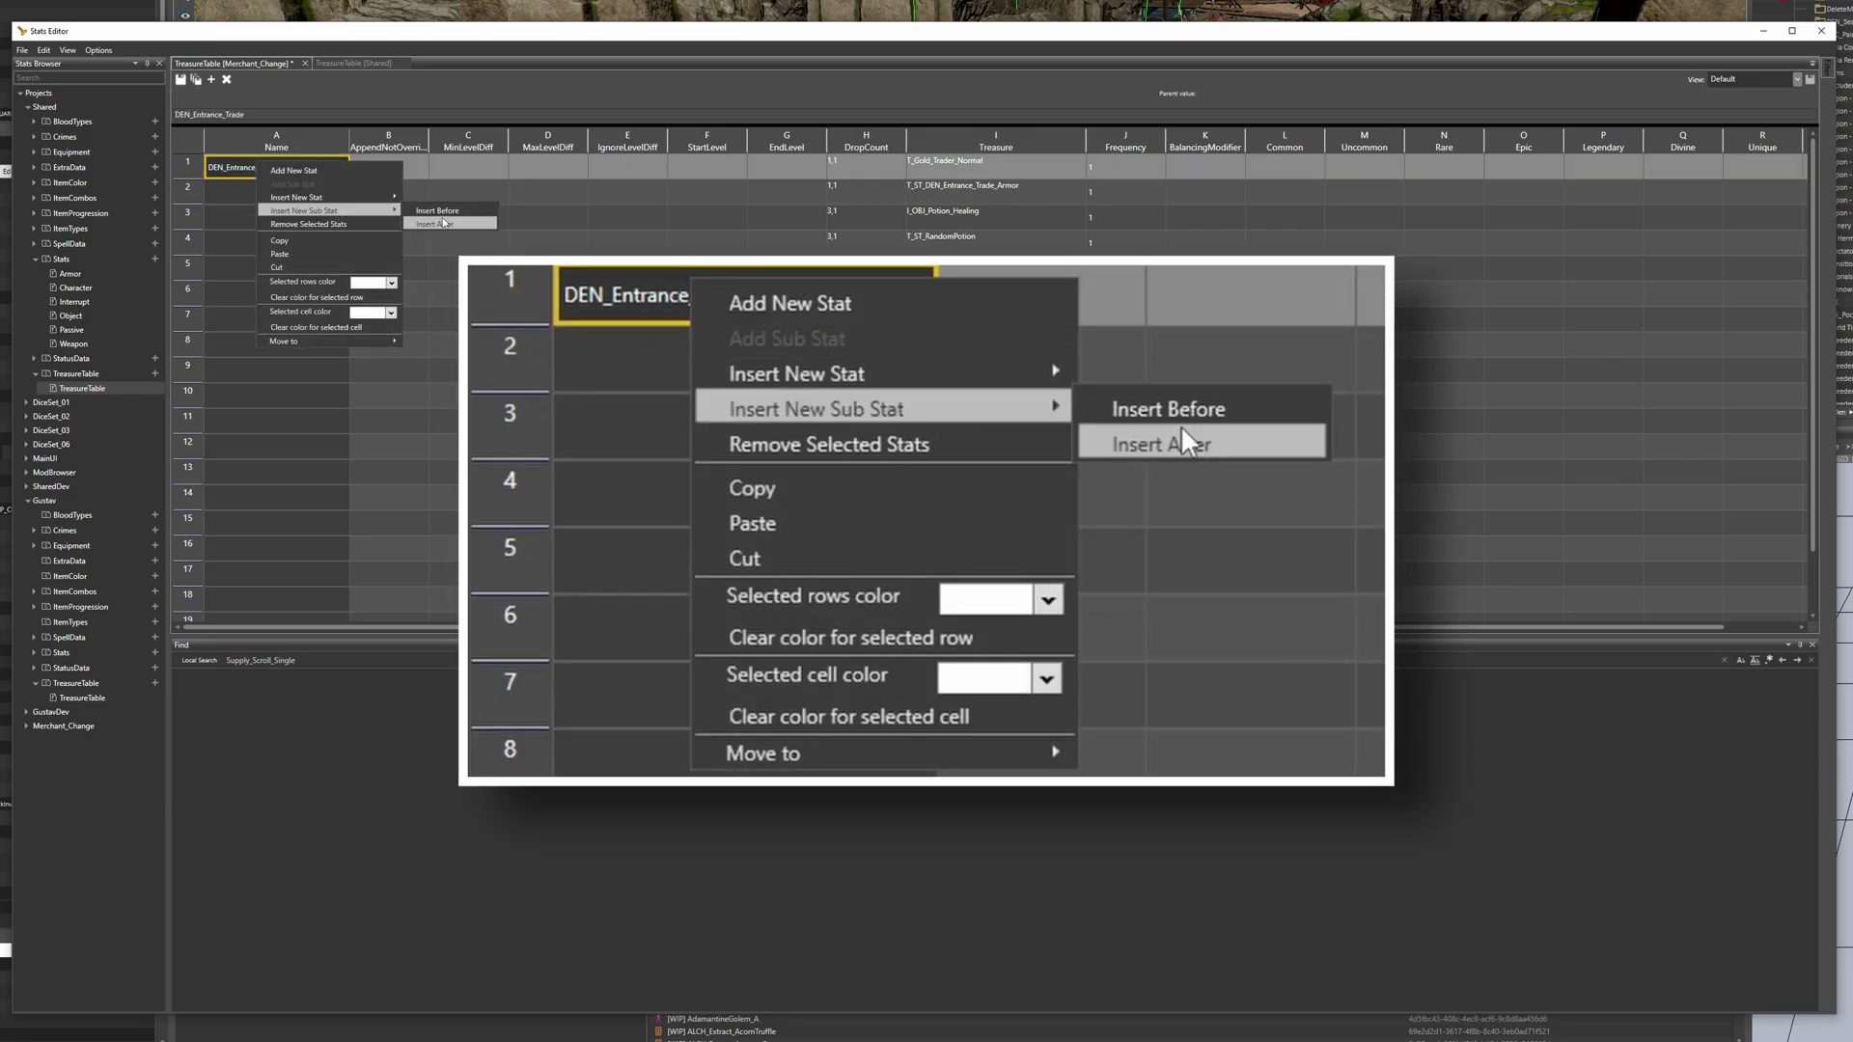
pyautogui.click(444, 224)
pyautogui.click(942, 301)
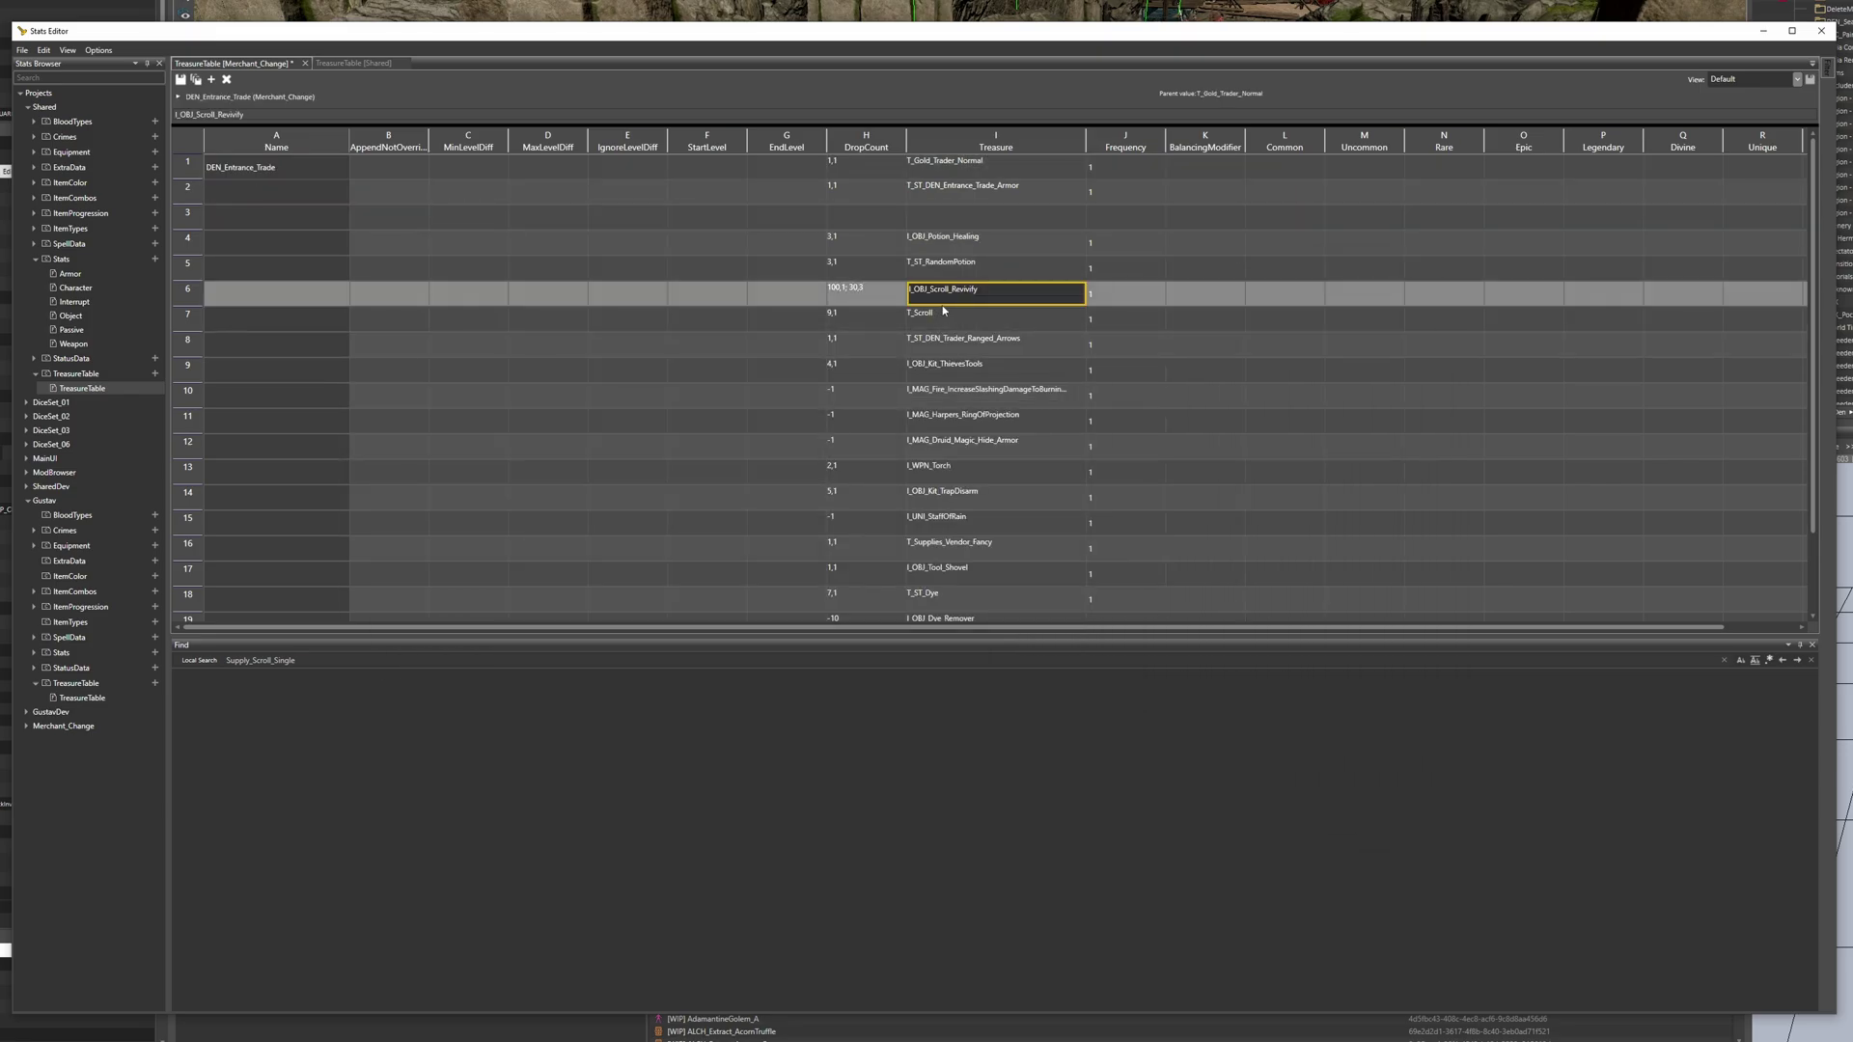
pyautogui.click(1009, 214)
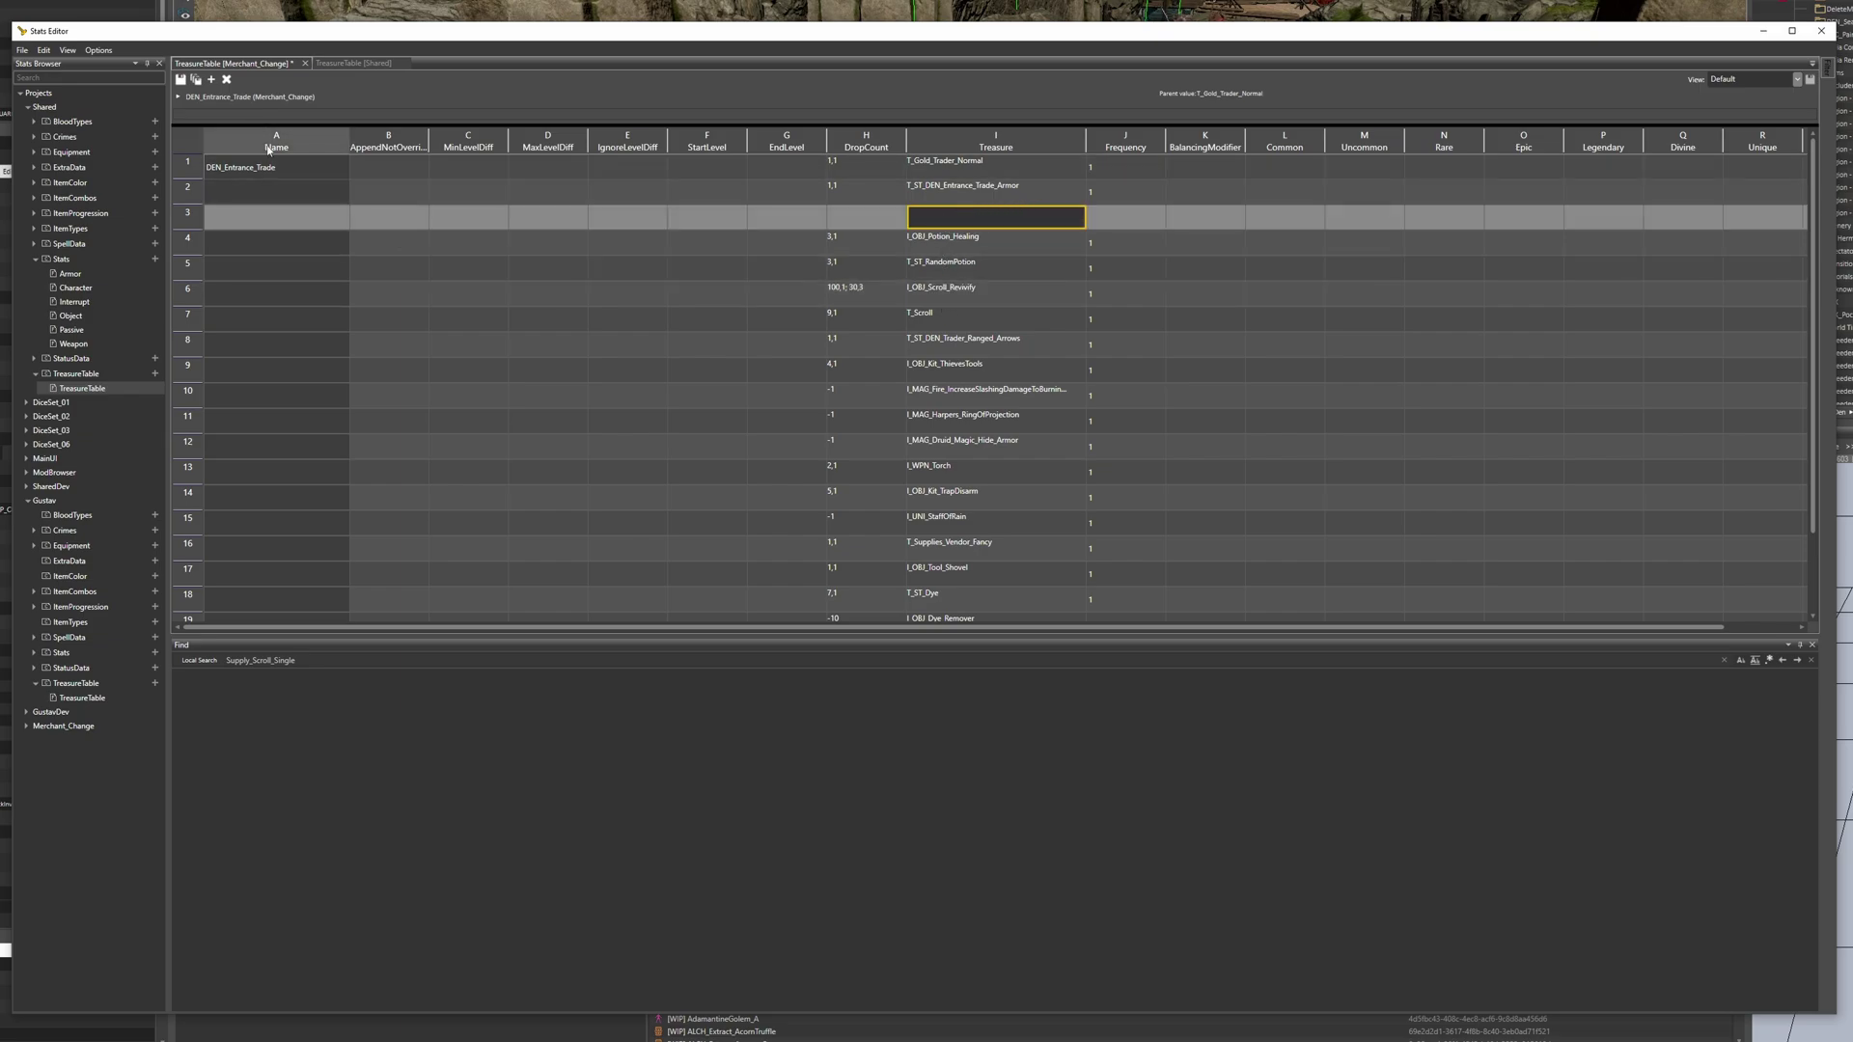
# Open the Shared project's Armor stats and copy the name ARM_Underwear_Incubus from the underwear entries
pyautogui.click(75, 275)
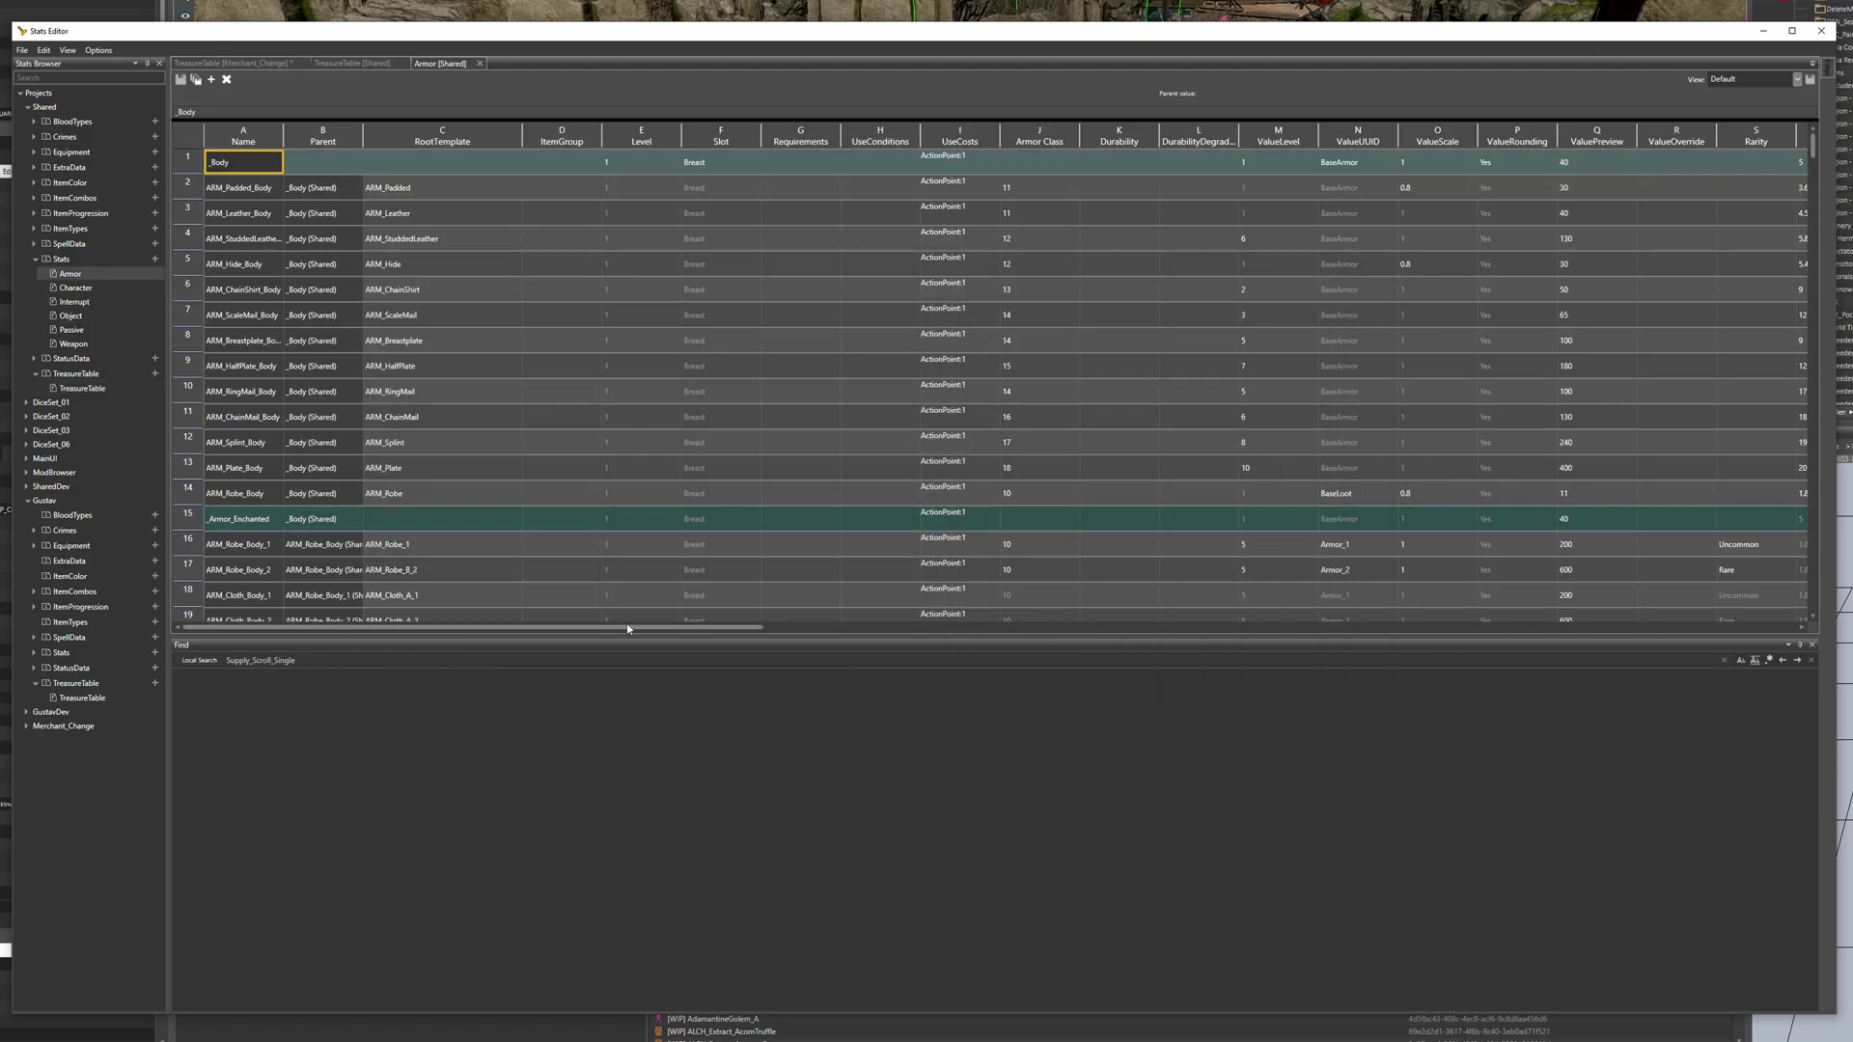
pyautogui.moveTo(614, 628); pyautogui.dragTo(769, 629)
pyautogui.click(1119, 630)
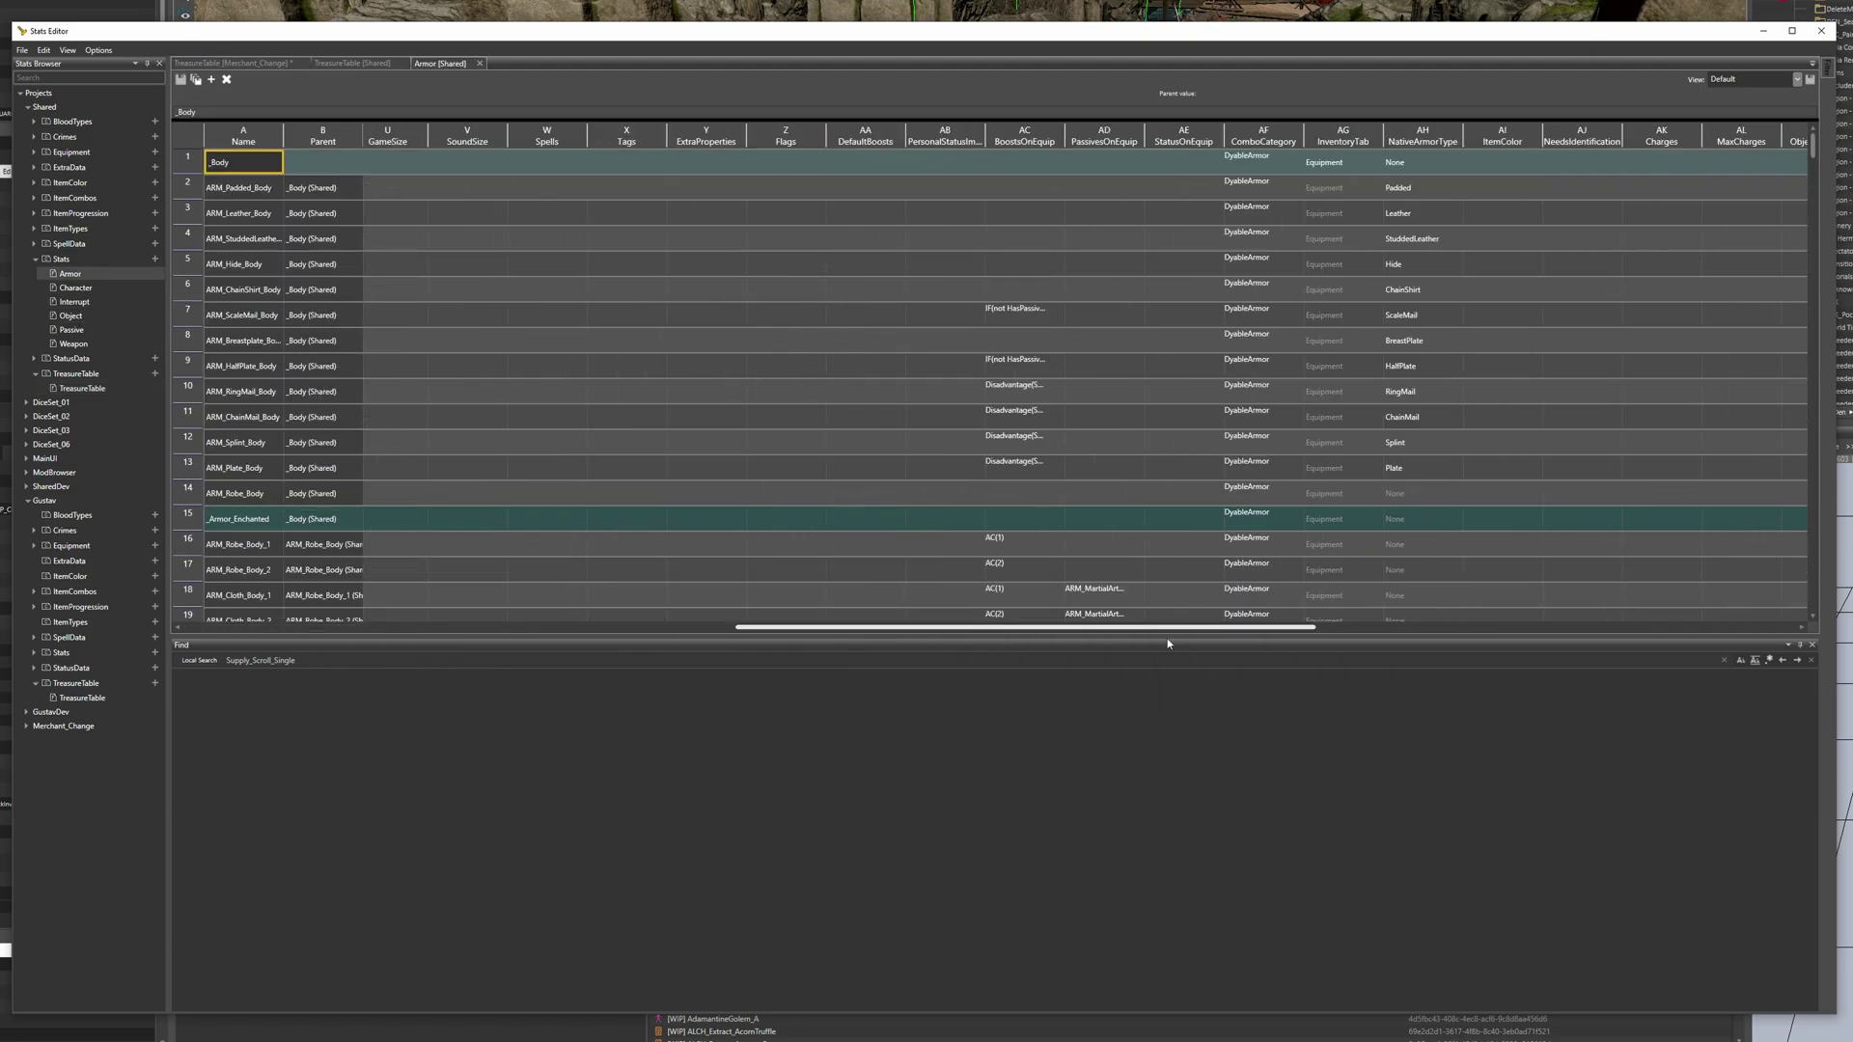
pyautogui.moveTo(1166, 638); pyautogui.dragTo(1237, 661)
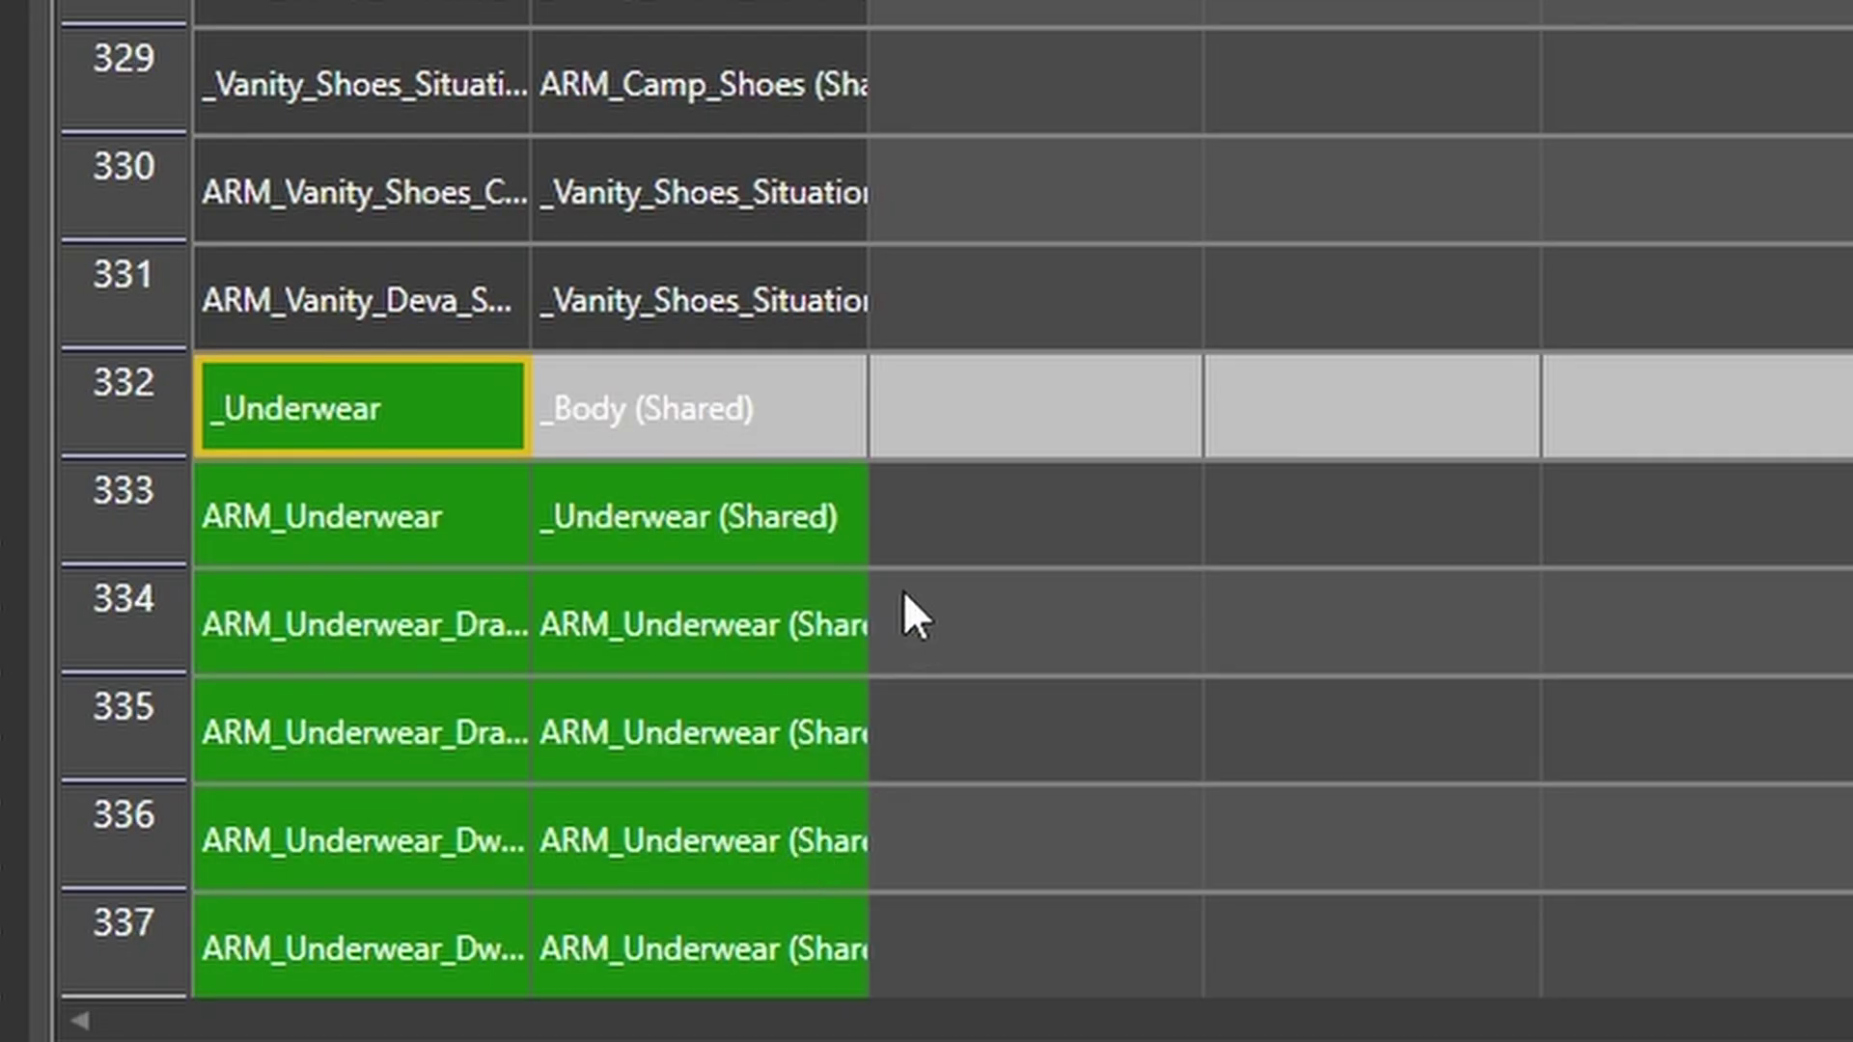
pyautogui.click(349, 500)
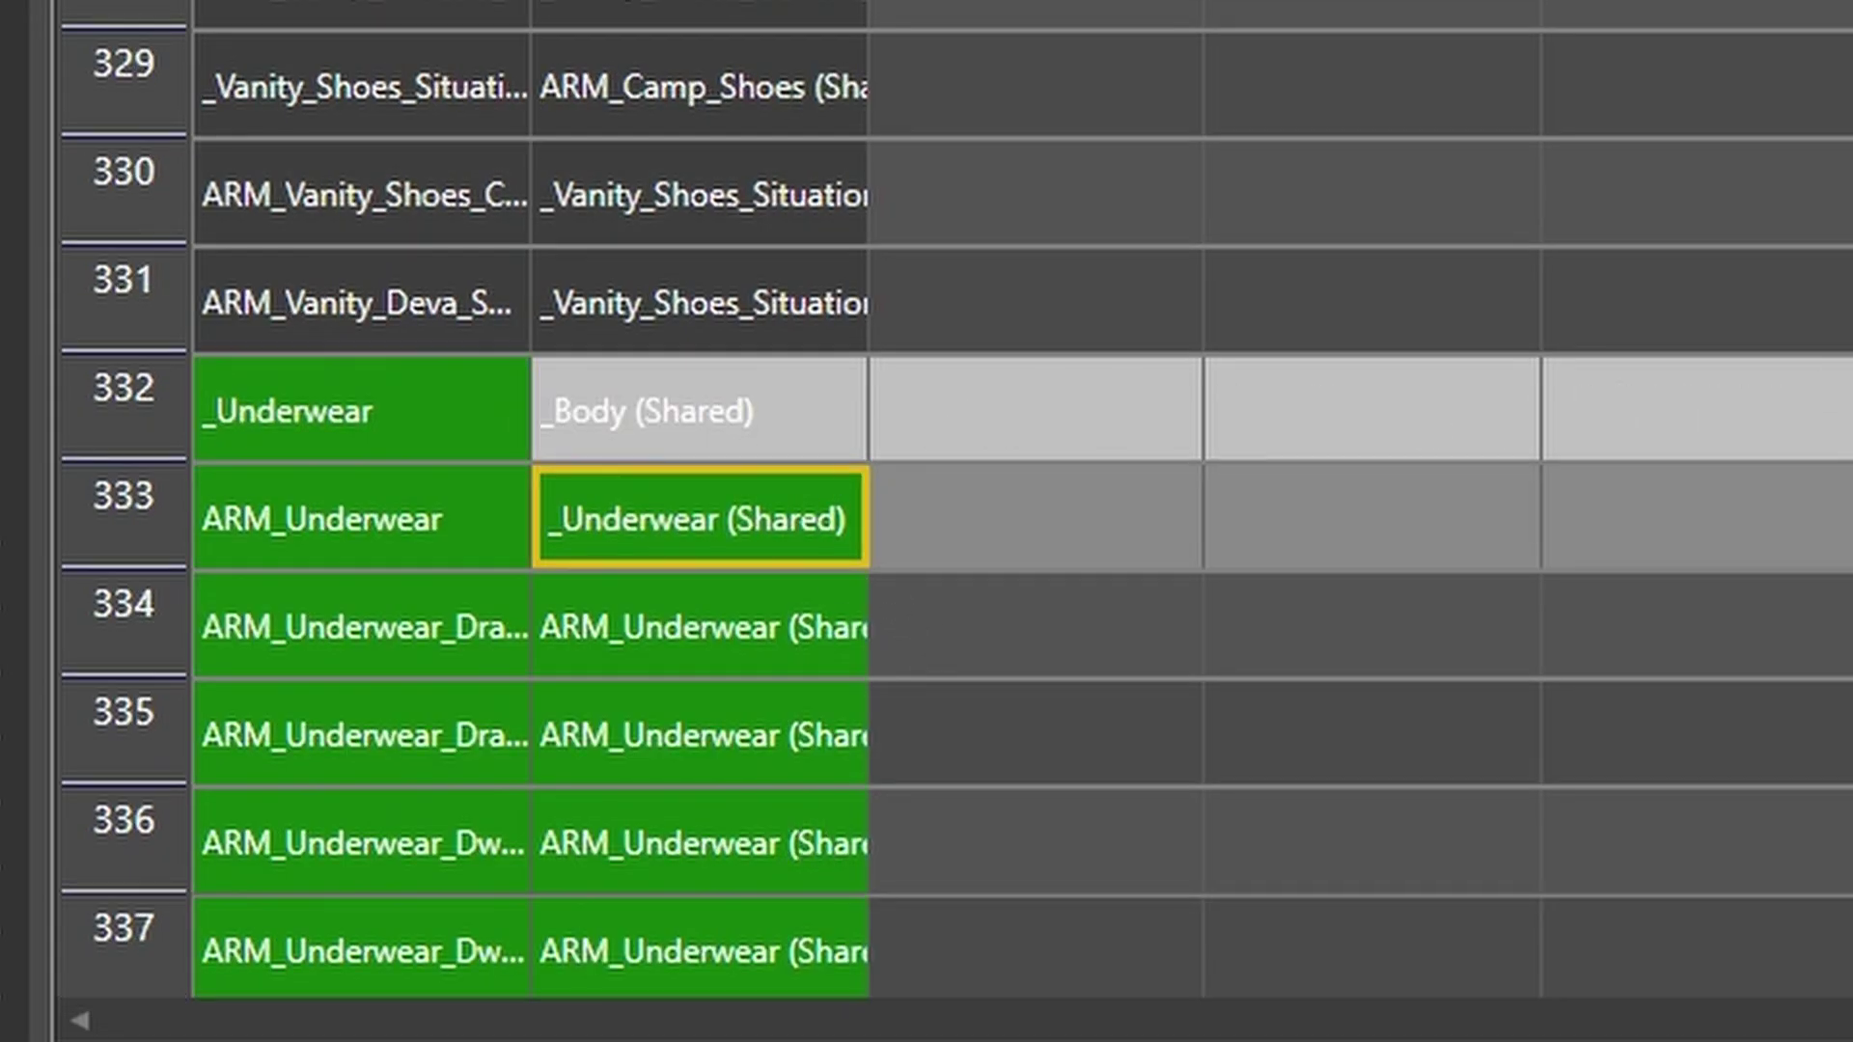
pyautogui.doubleClick(319, 941)
pyautogui.hotkey('ctrl', 'c')
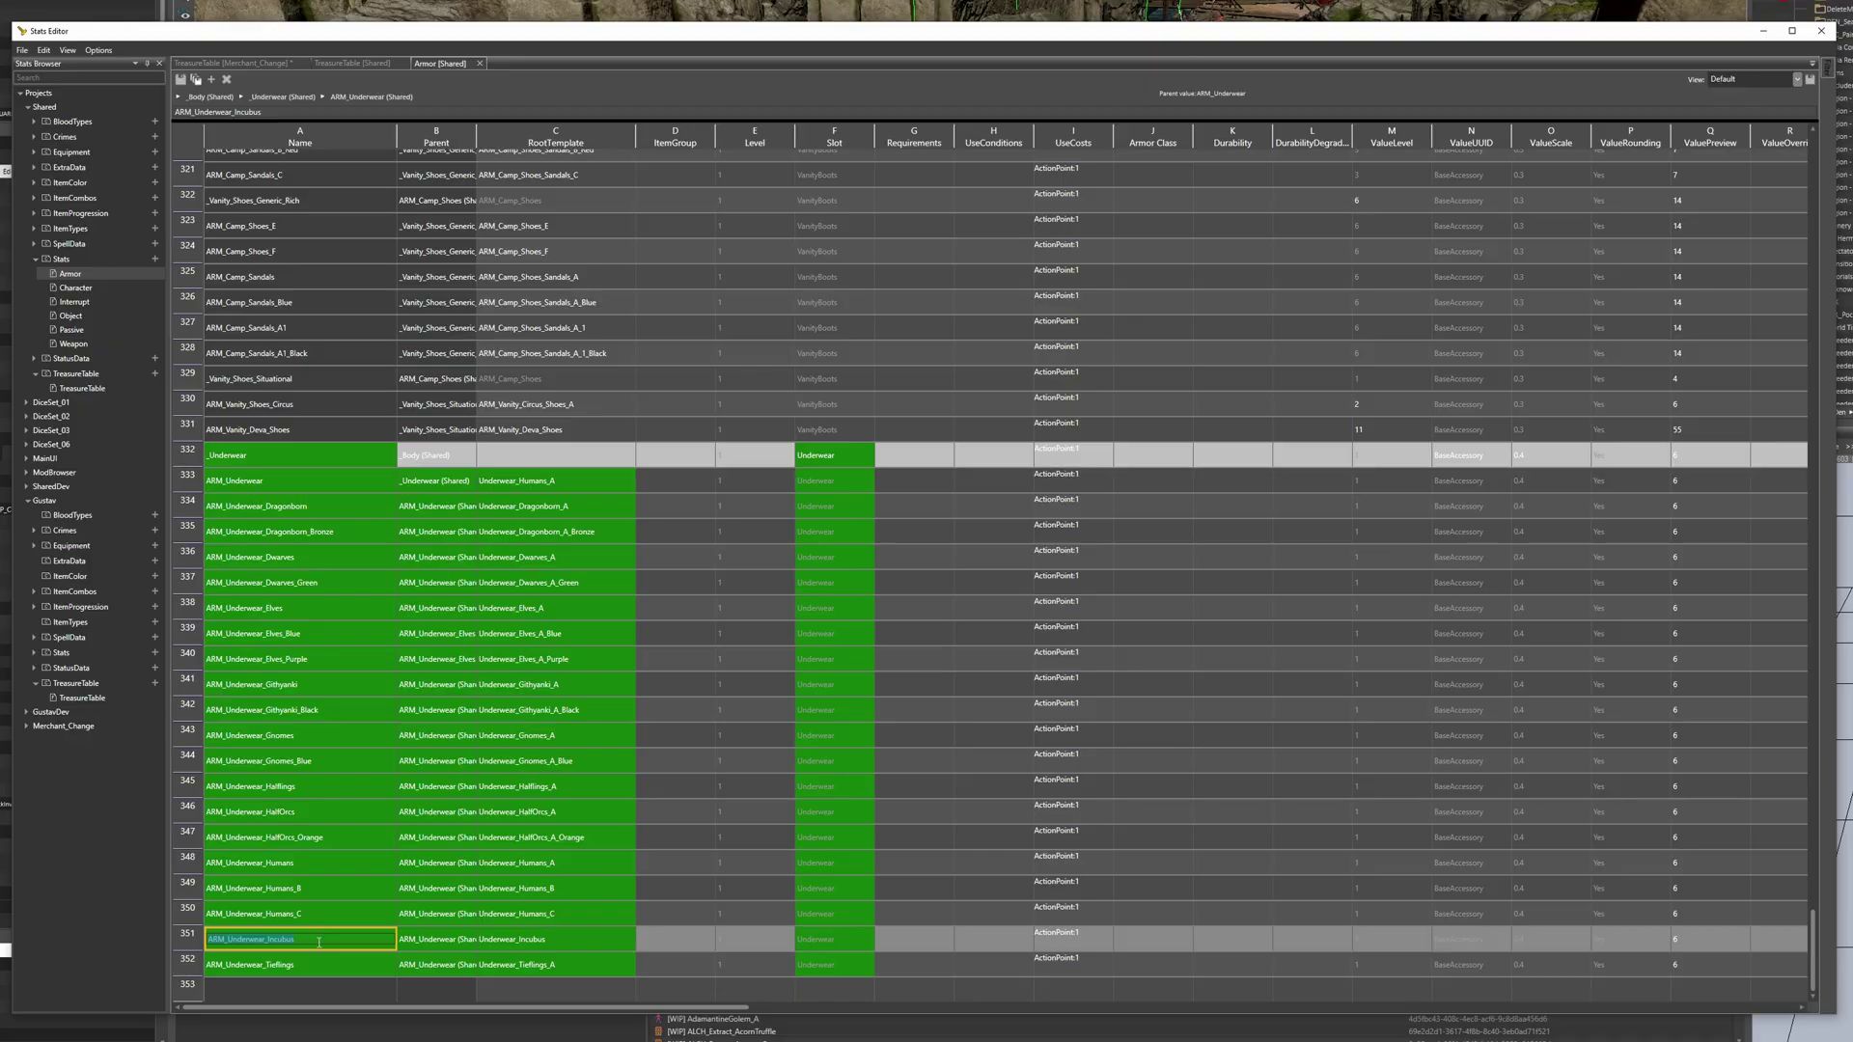
# Enter I_ARM_Underwear_Incubus as the Treasure of the blank row 3 in the Merchant_Change TreasureTable
pyautogui.click(274, 64)
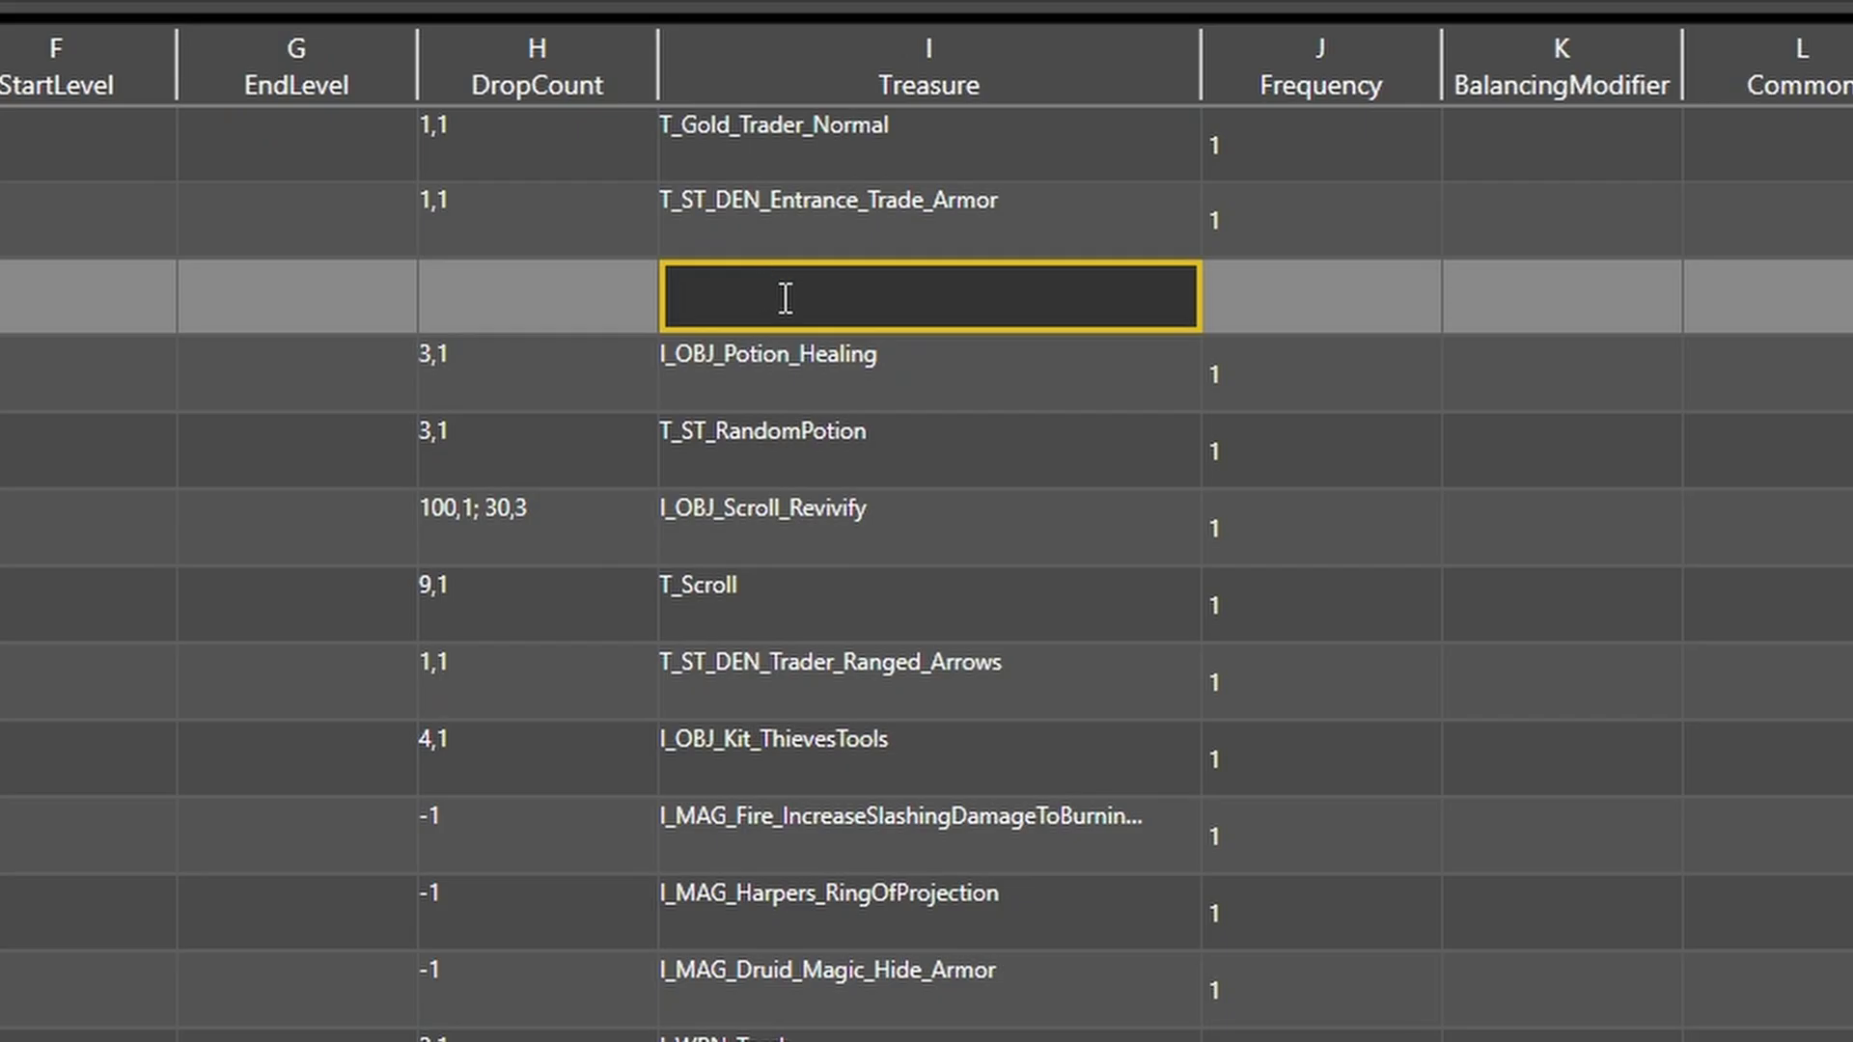
pyautogui.write('I_')
pyautogui.hotkey('ctrl', 'v')
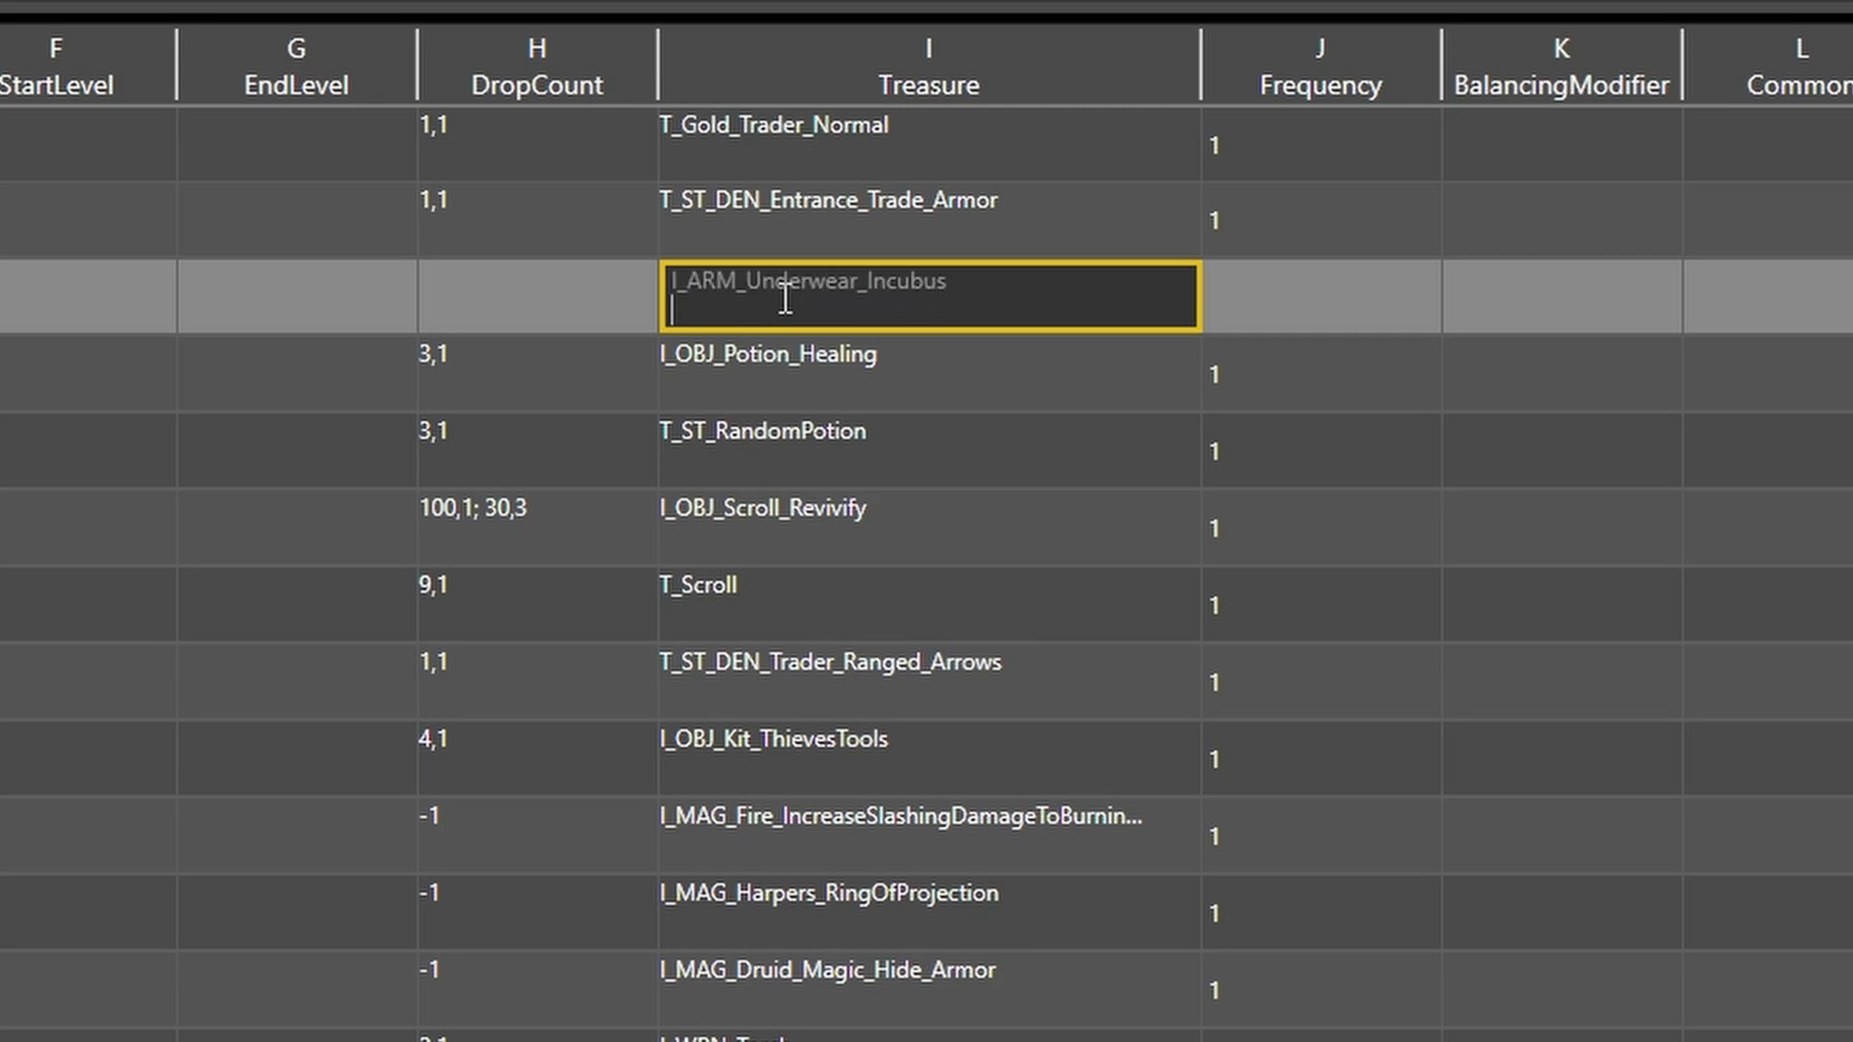
pyautogui.click(784, 353)
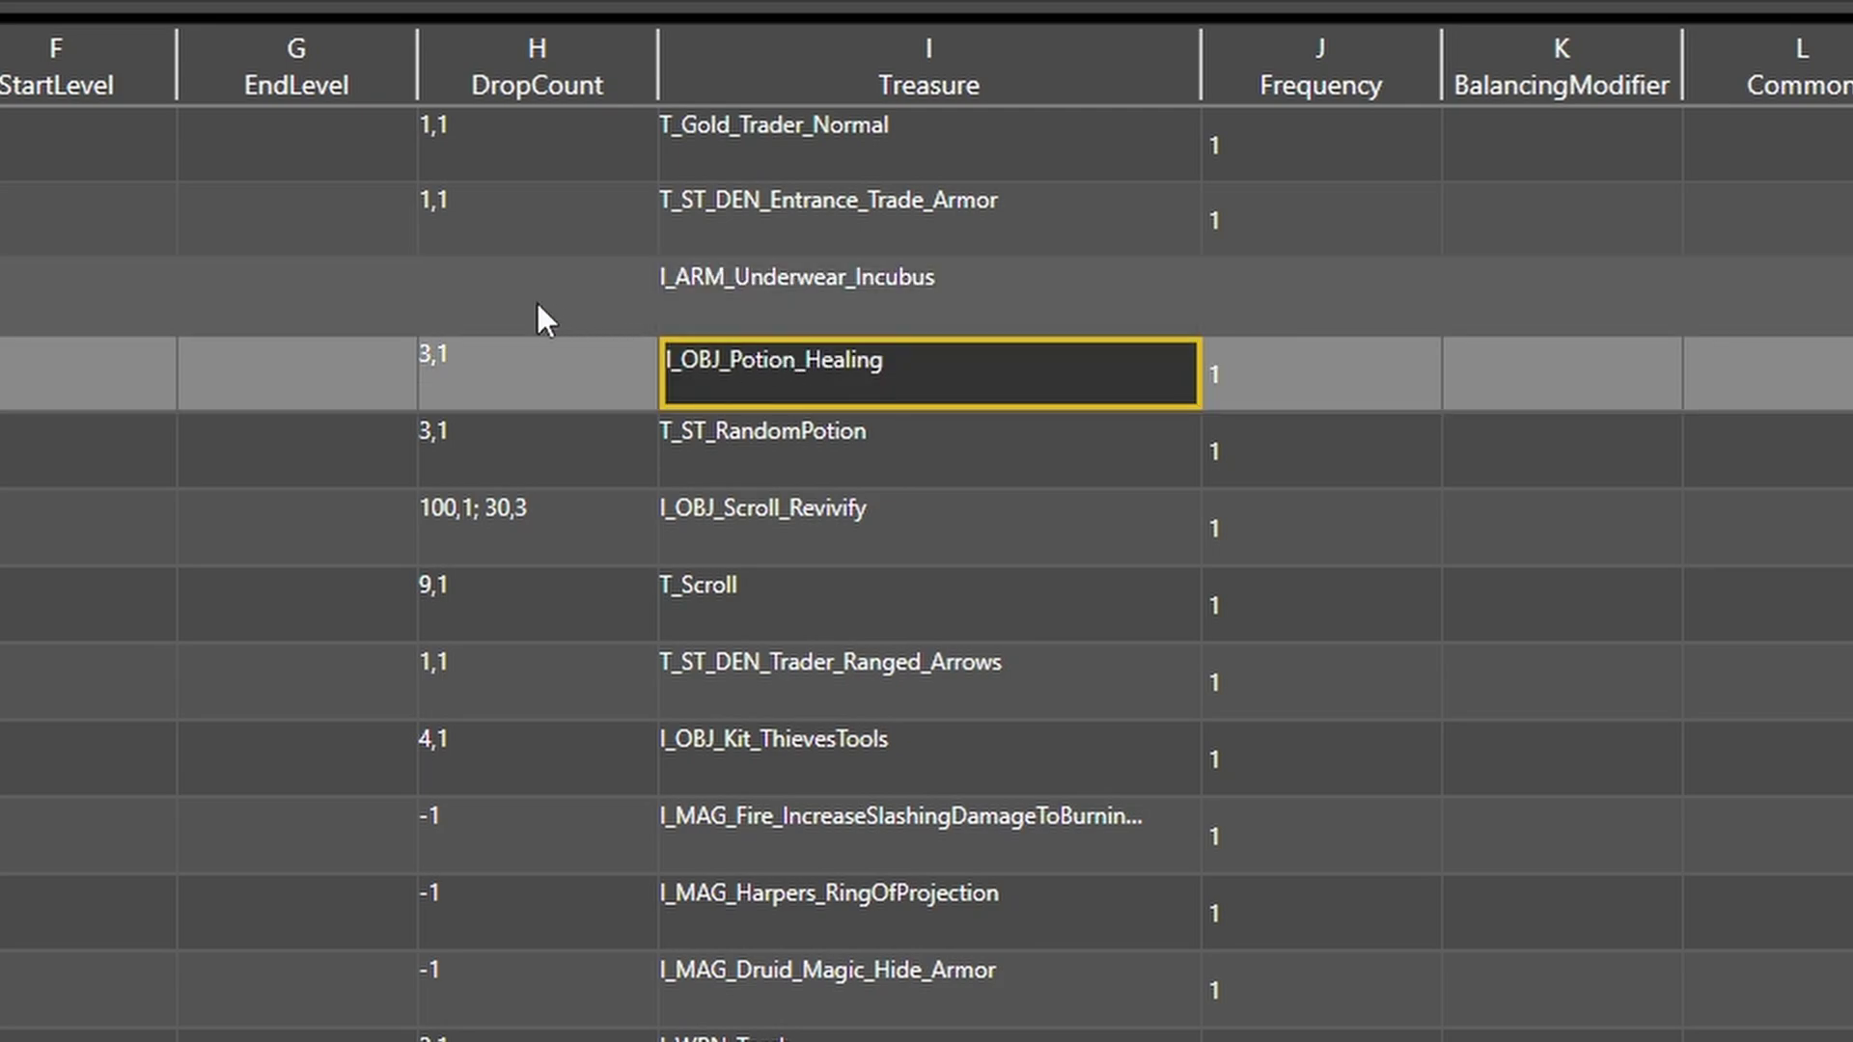
# Set the DropCount of the I_ARM_Underwear_Incubus entry to -5 and its Frequency to 1
pyautogui.doubleClick(505, 289)
pyautogui.write('-5')
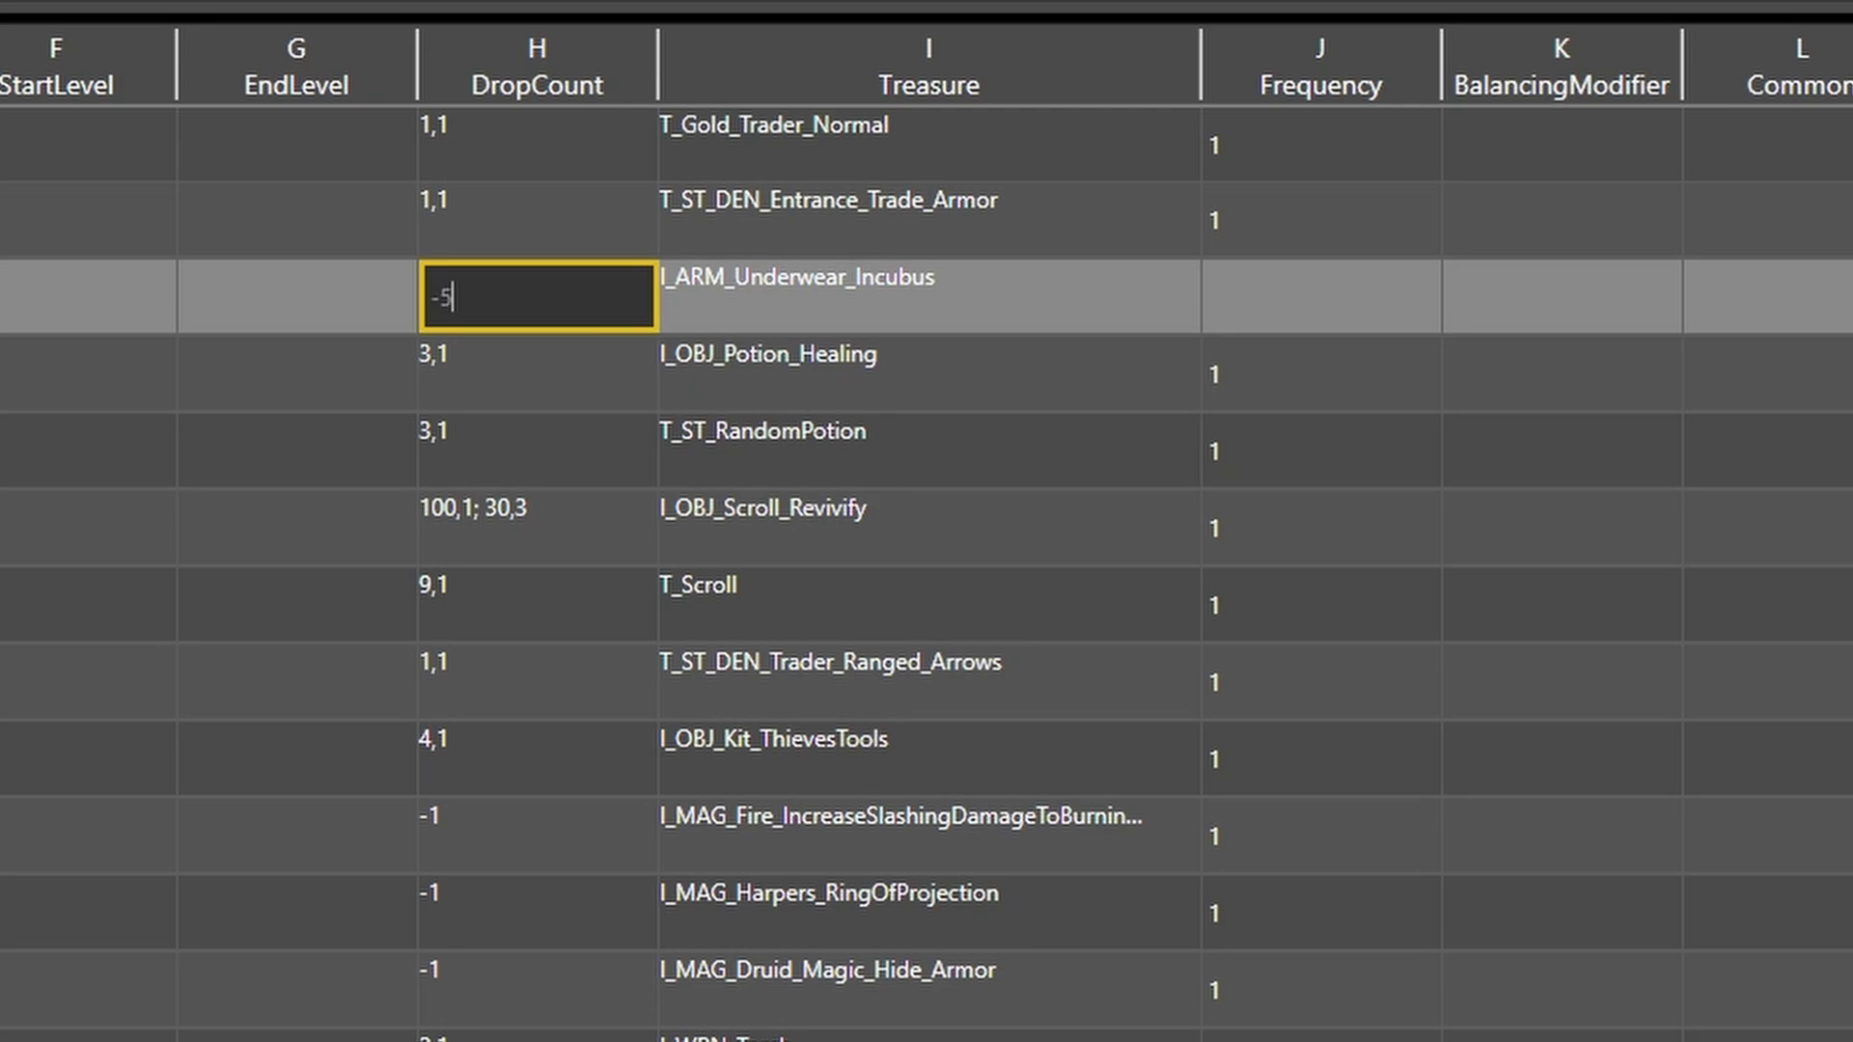
pyautogui.click(533, 374)
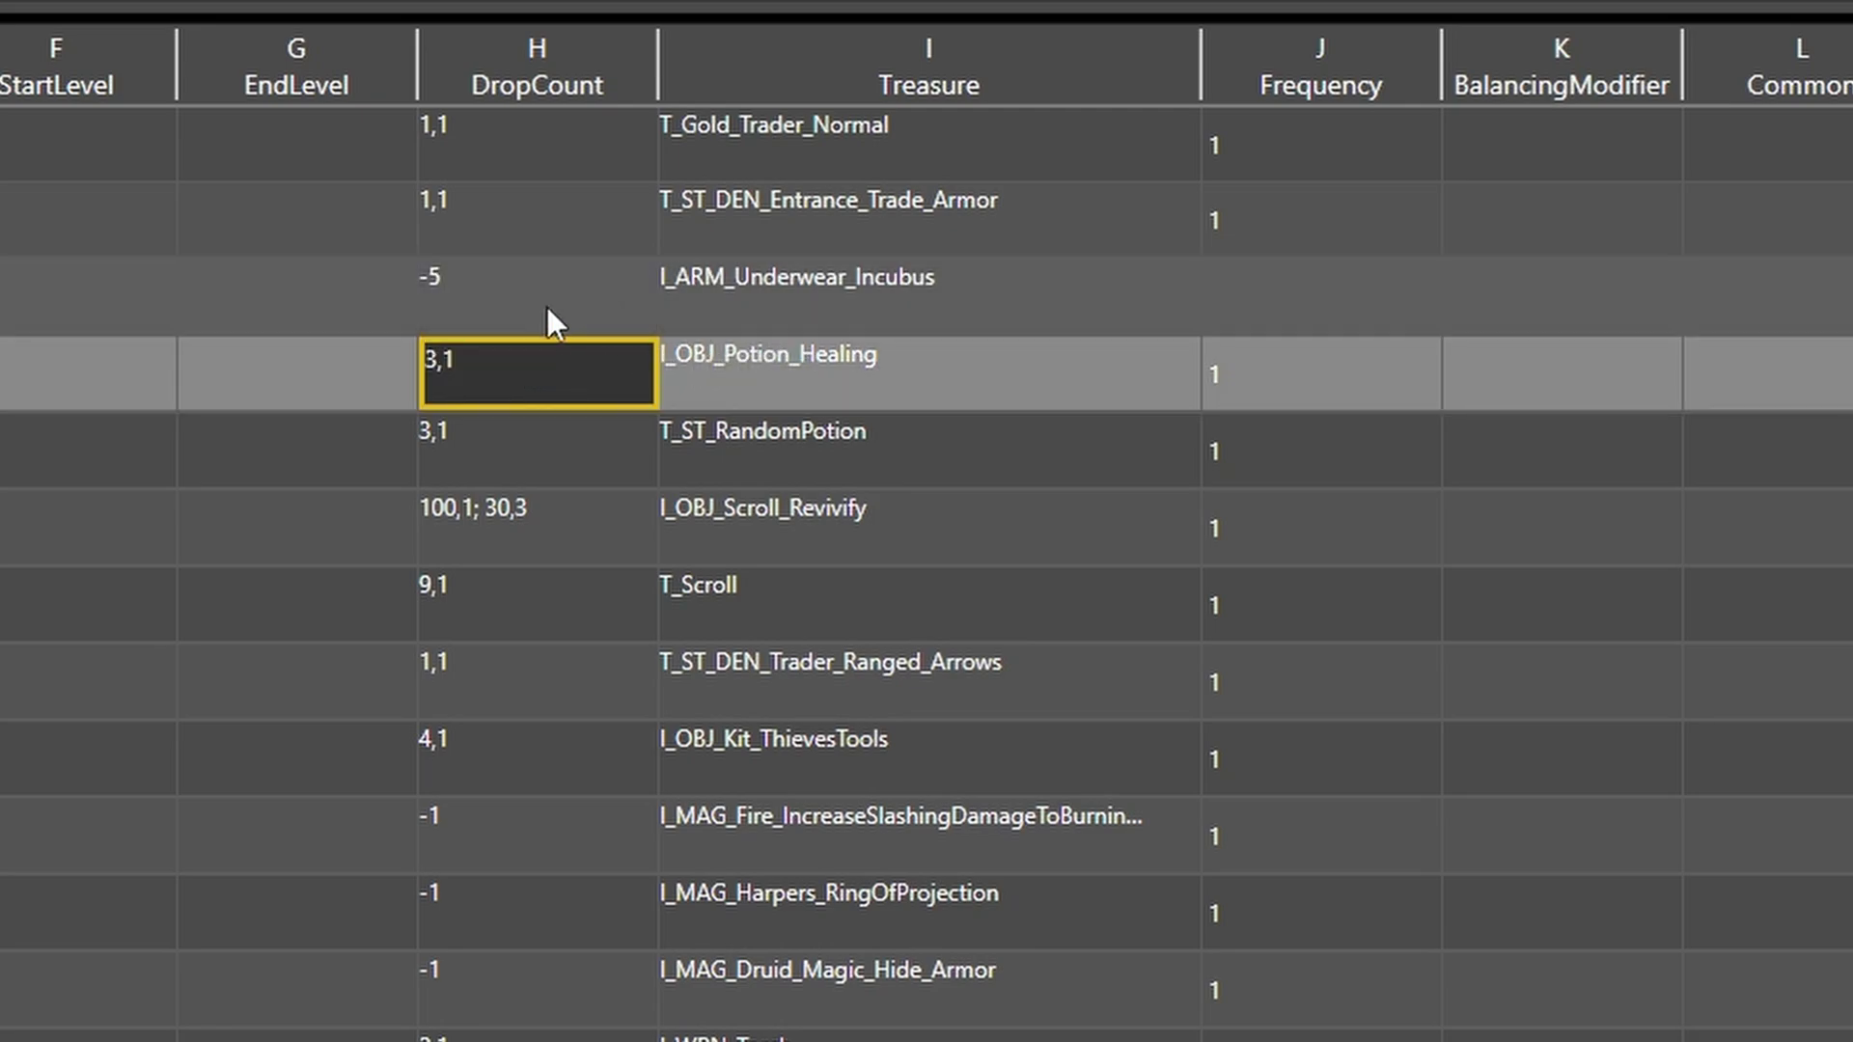
pyautogui.click(1347, 299)
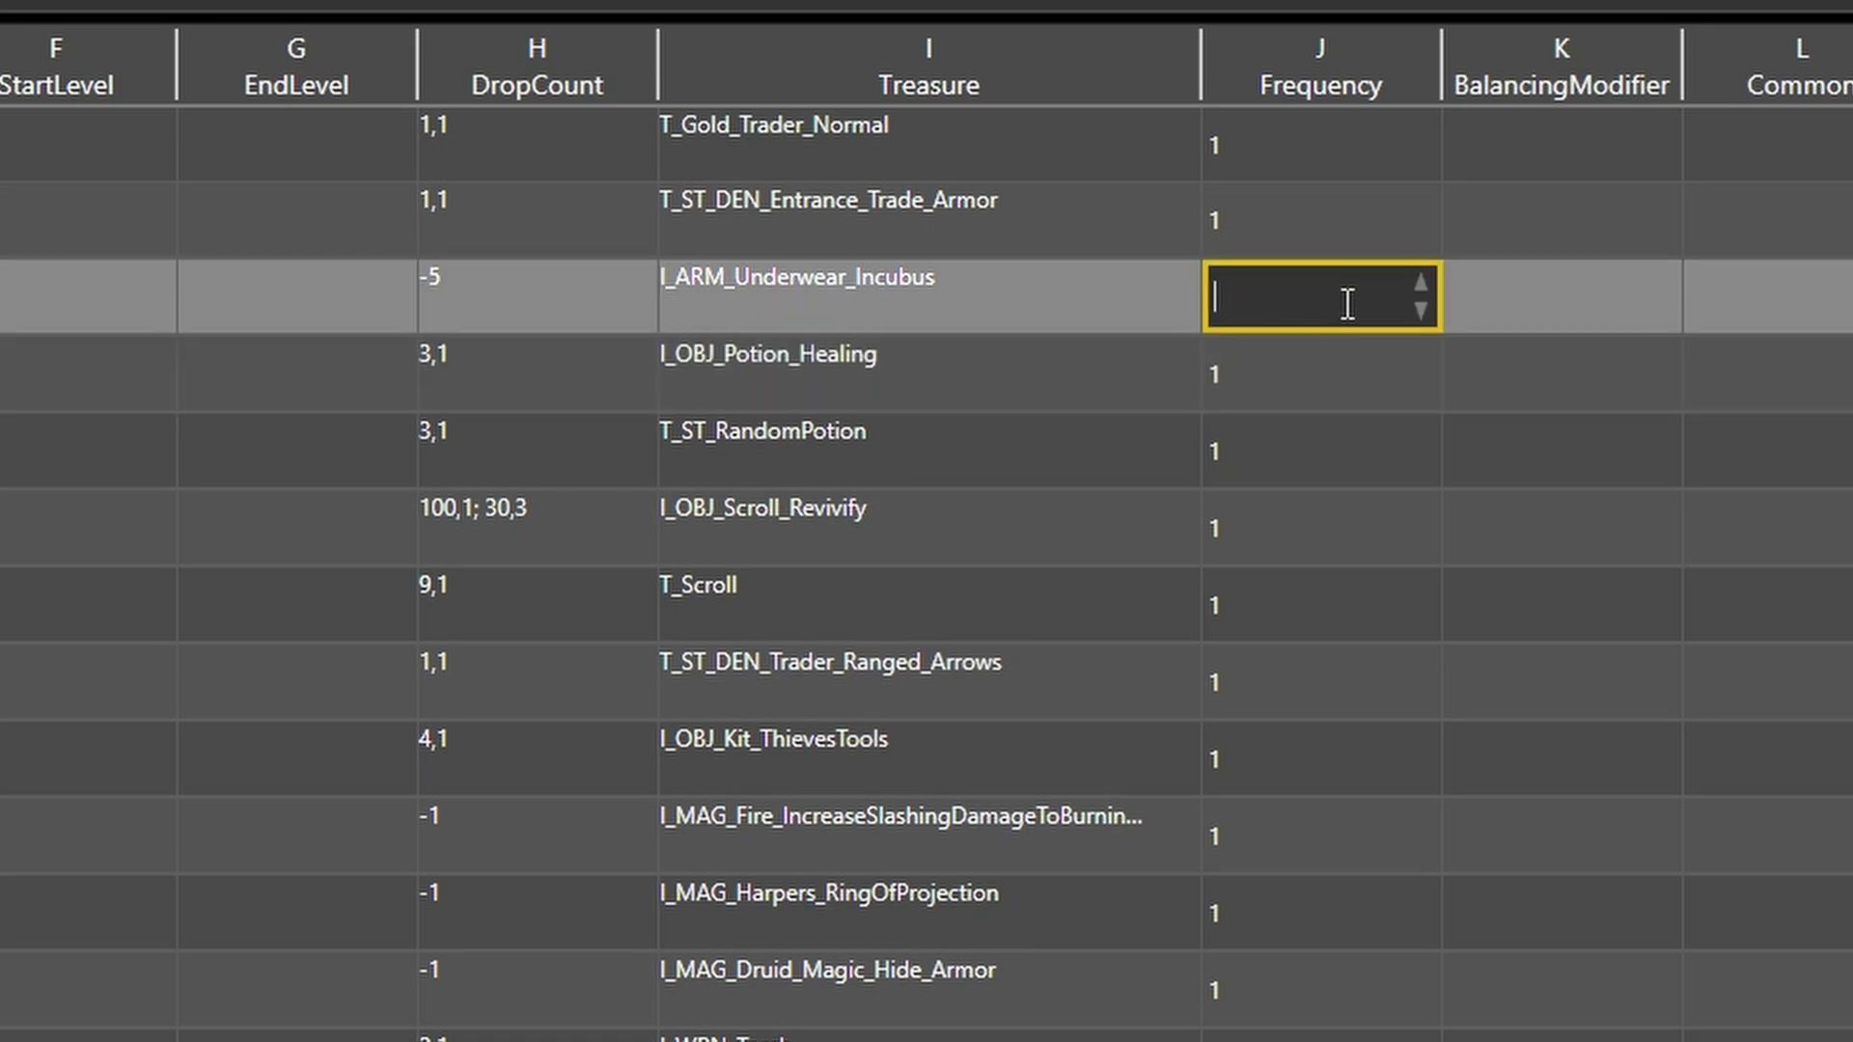
pyautogui.write('1')
pyautogui.click(1409, 386)
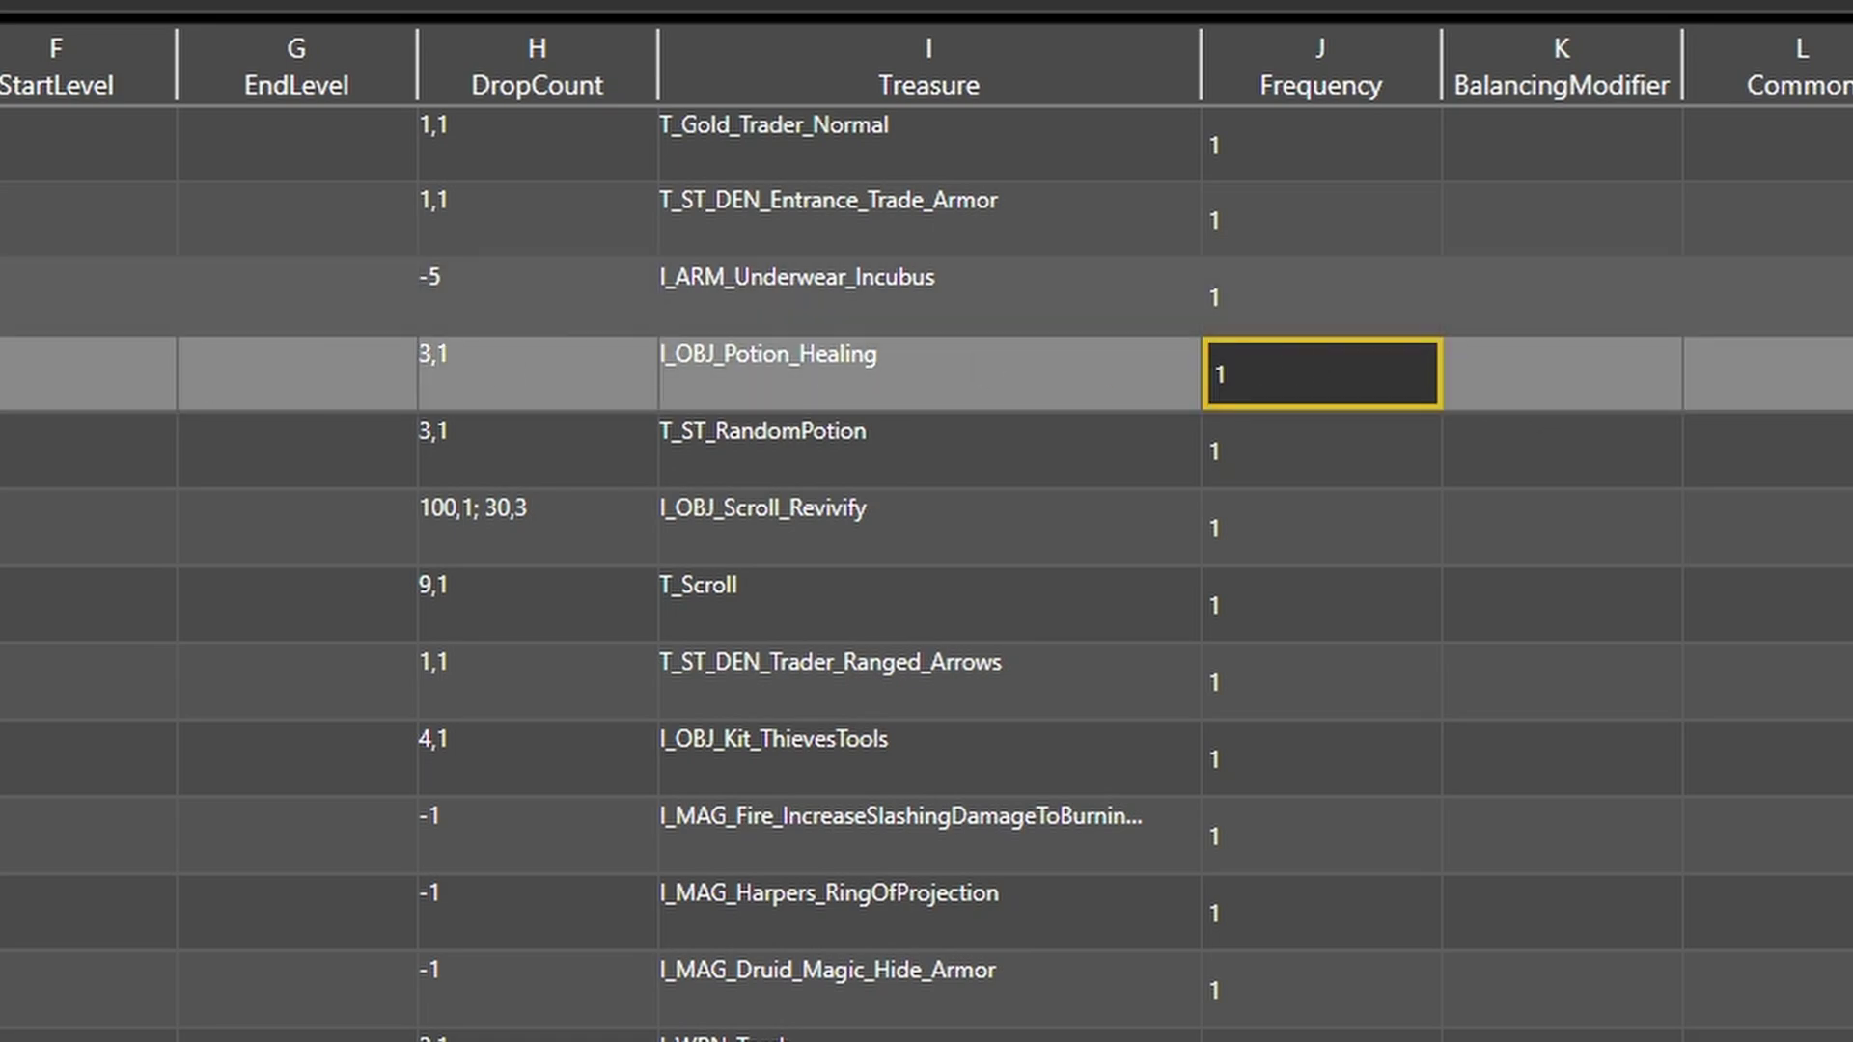
# Insert another blank sub stat directly after the I_ARM_Underwear_Incubus entry
pyautogui.doubleClick(757, 289)
pyautogui.rightClick(755, 278)
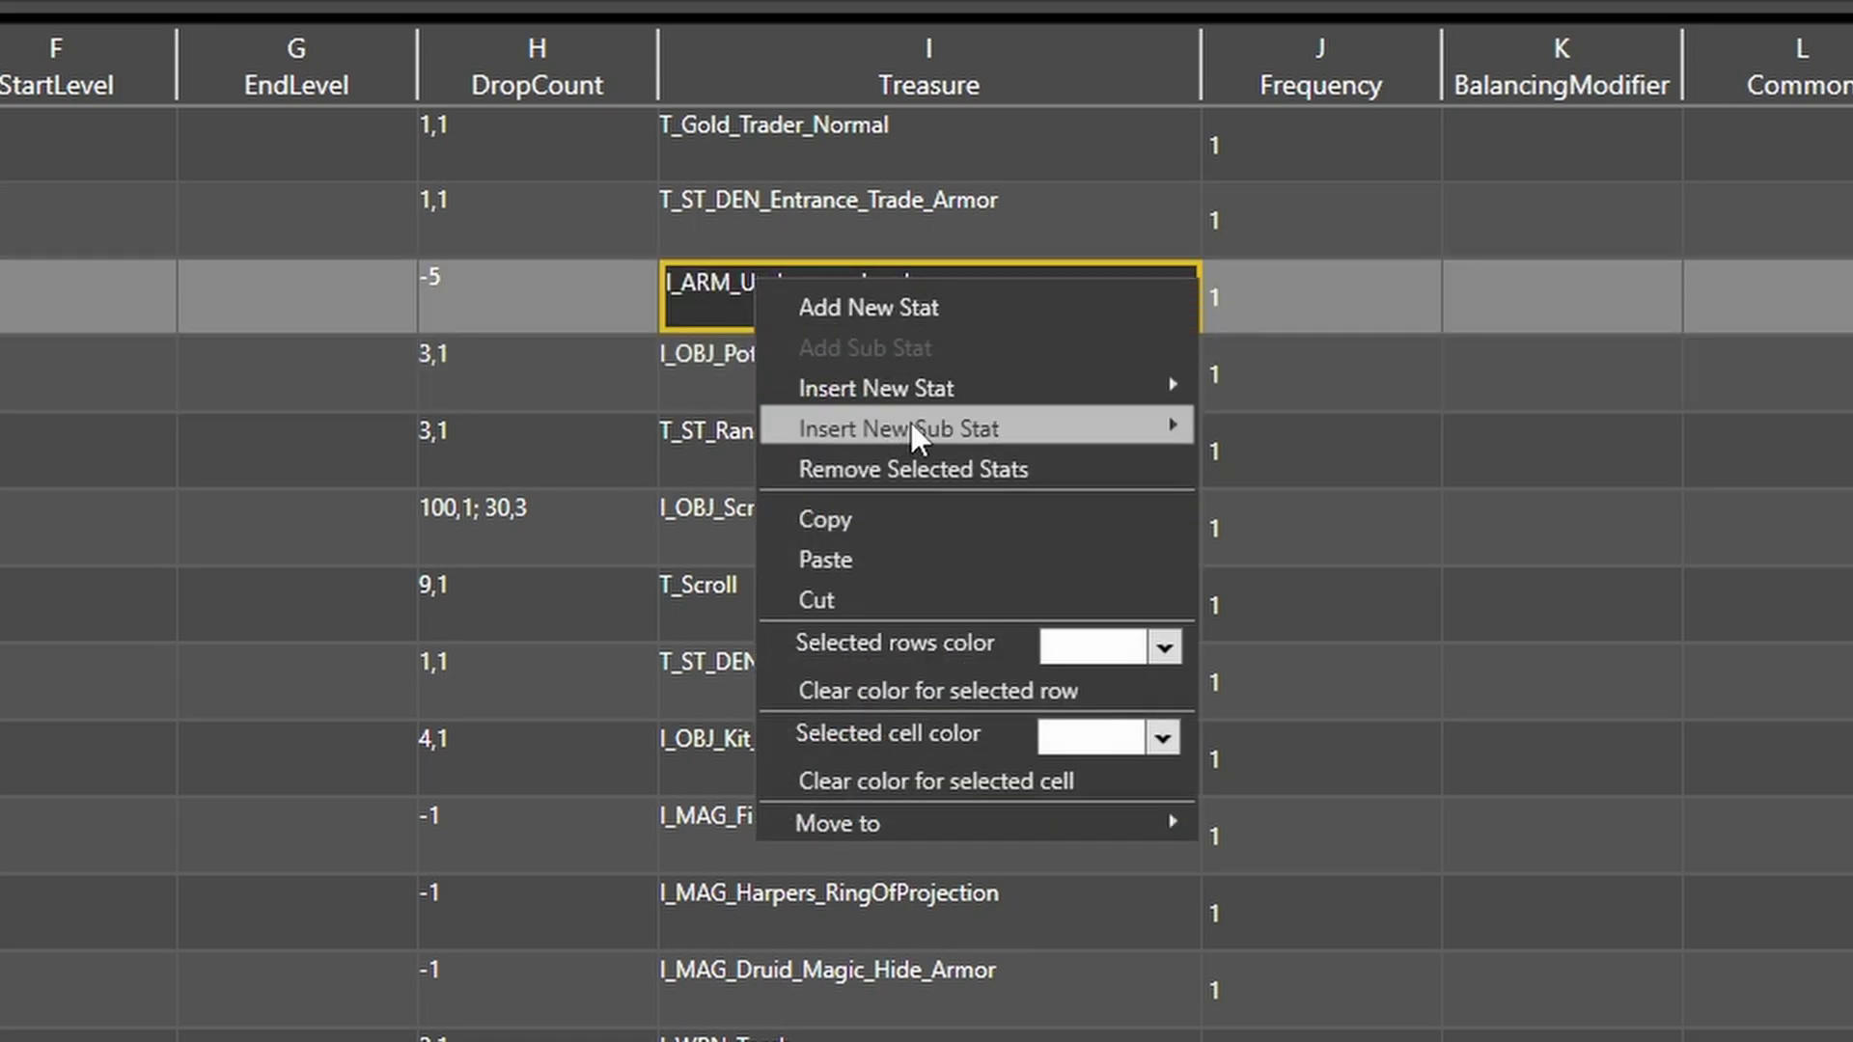
pyautogui.moveTo(921, 392)
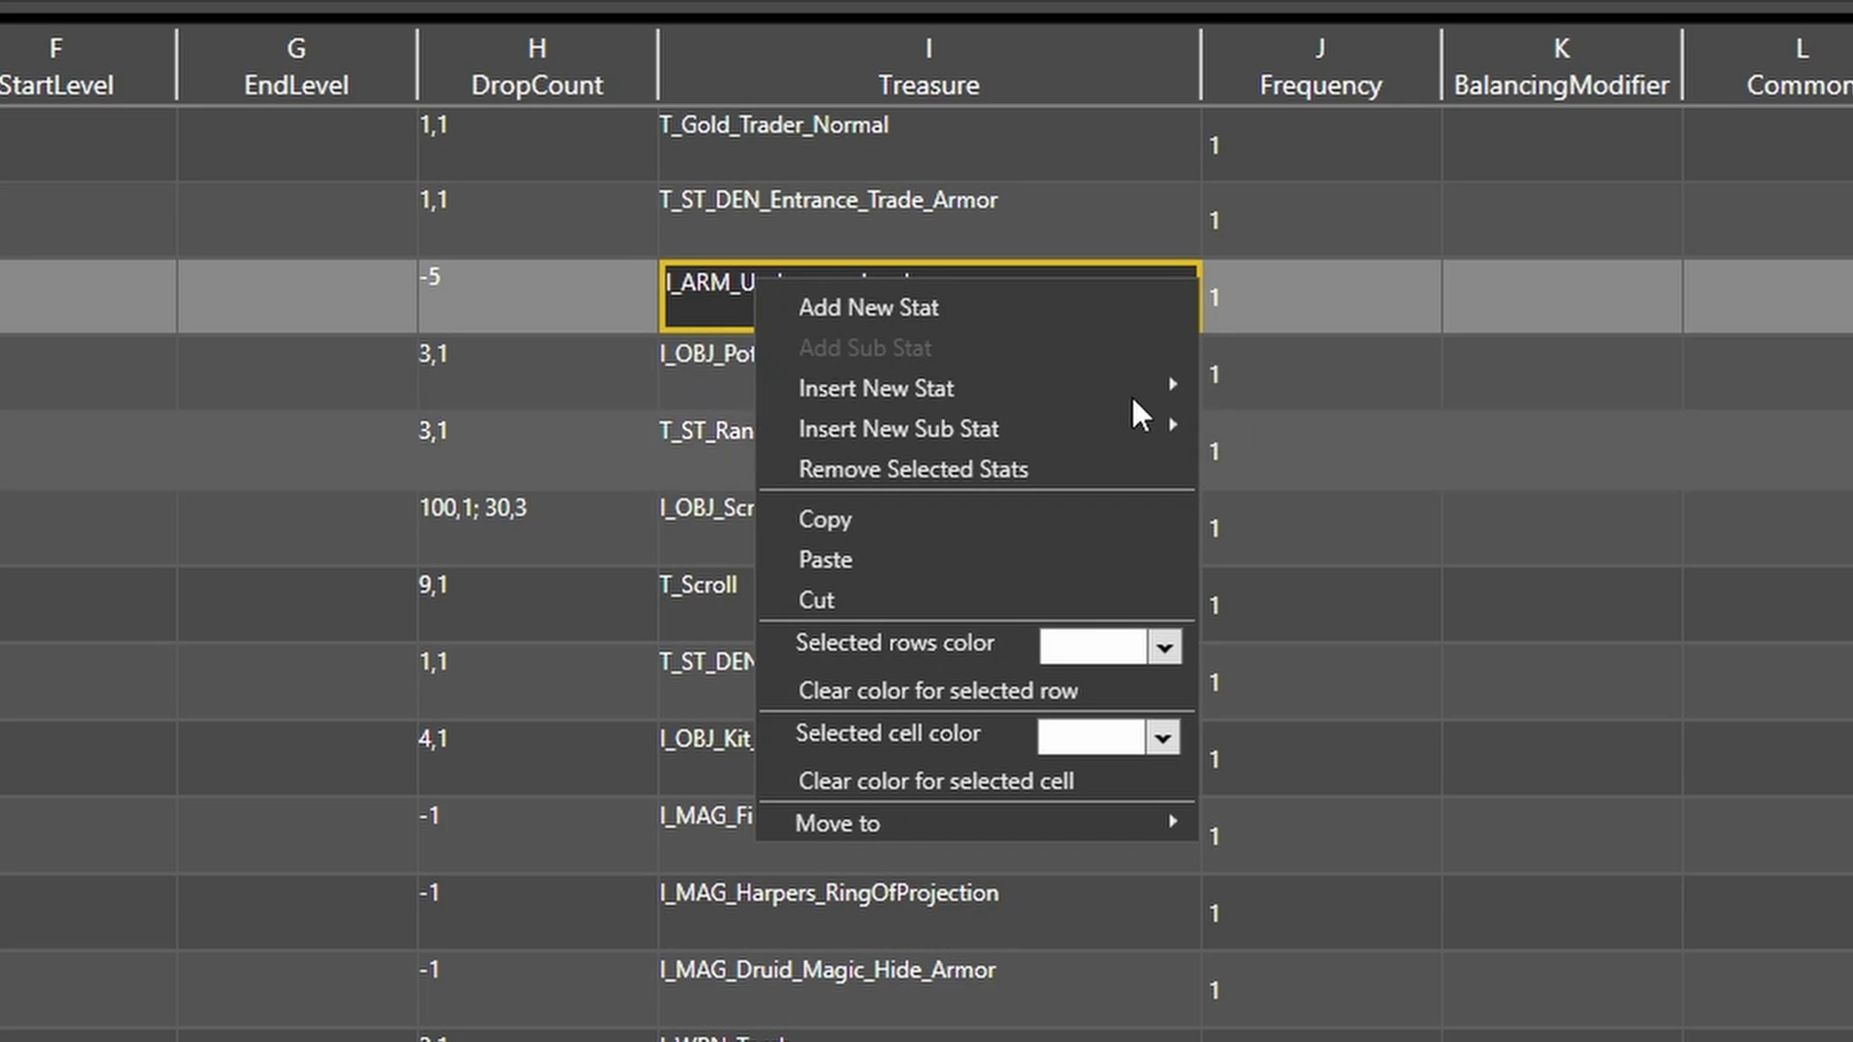
pyautogui.scroll(-1, 1000, 357)
pyautogui.scroll(-1, 926, 579)
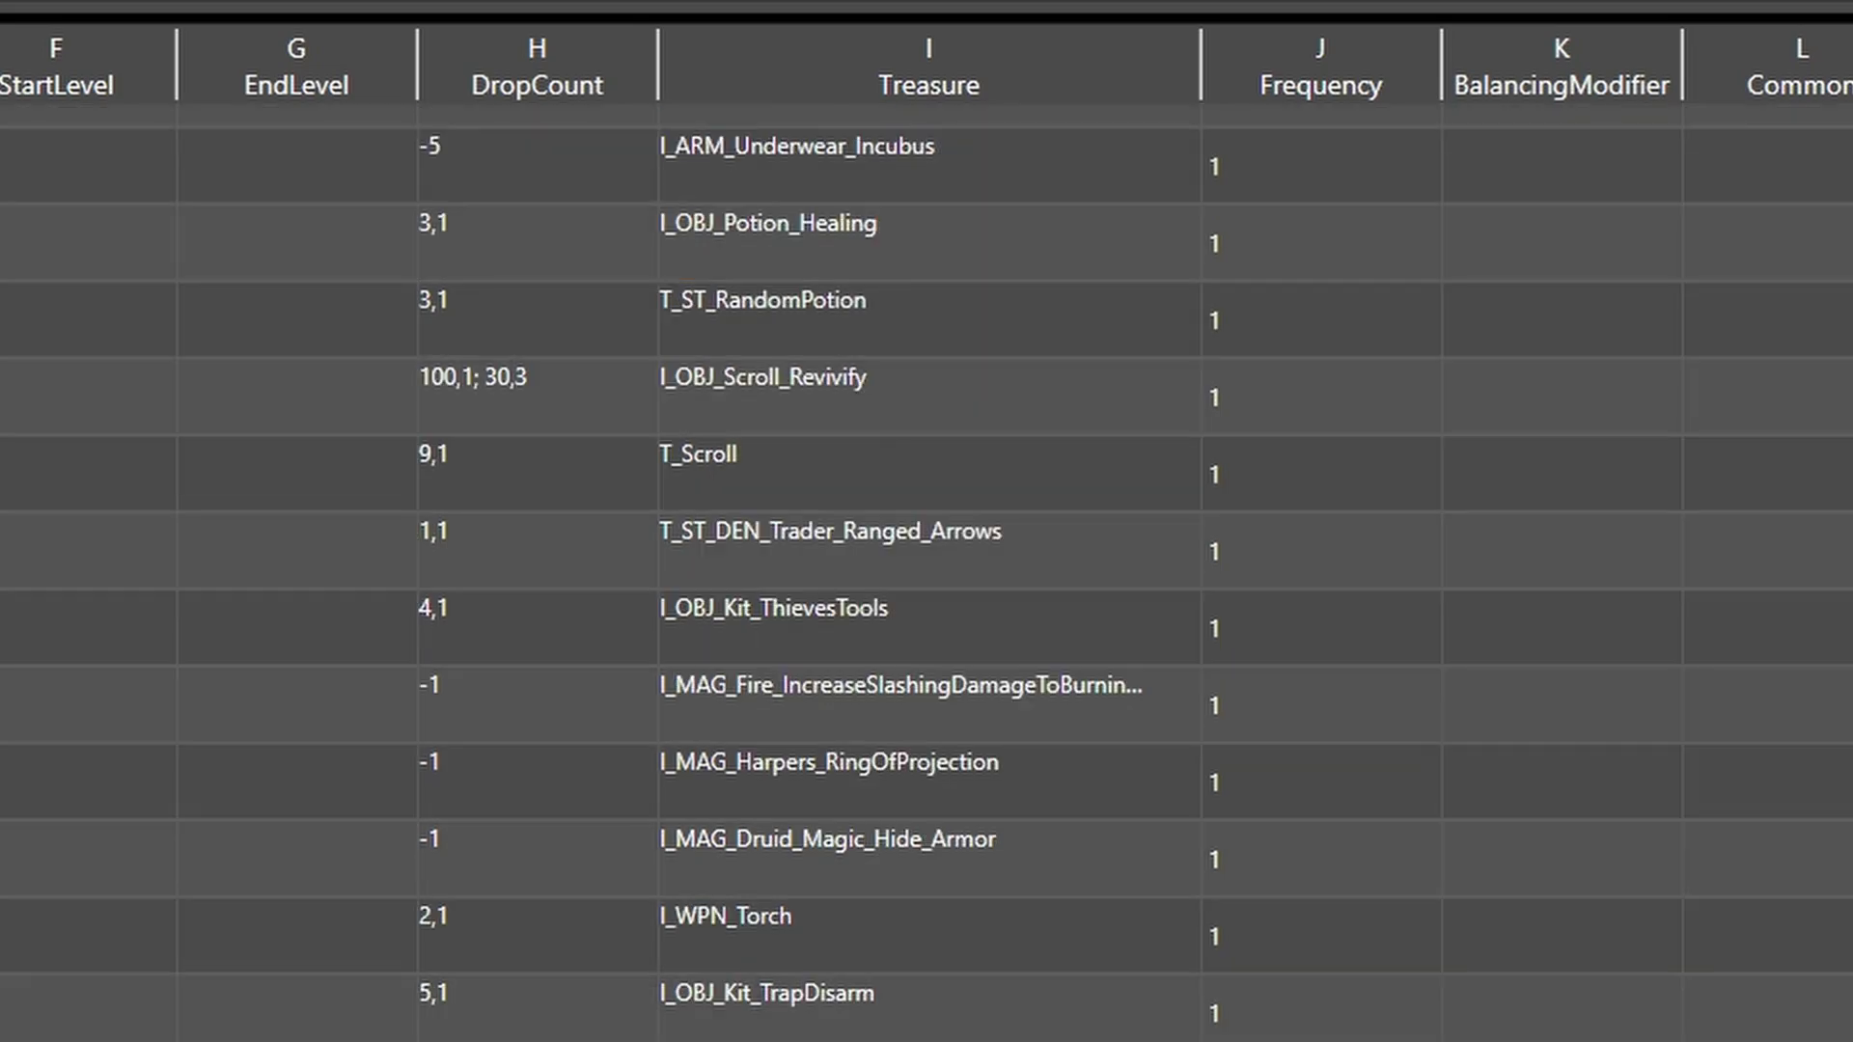
pyautogui.scroll(2, 869, 627)
pyautogui.rightClick(808, 285)
pyautogui.moveTo(1044, 430)
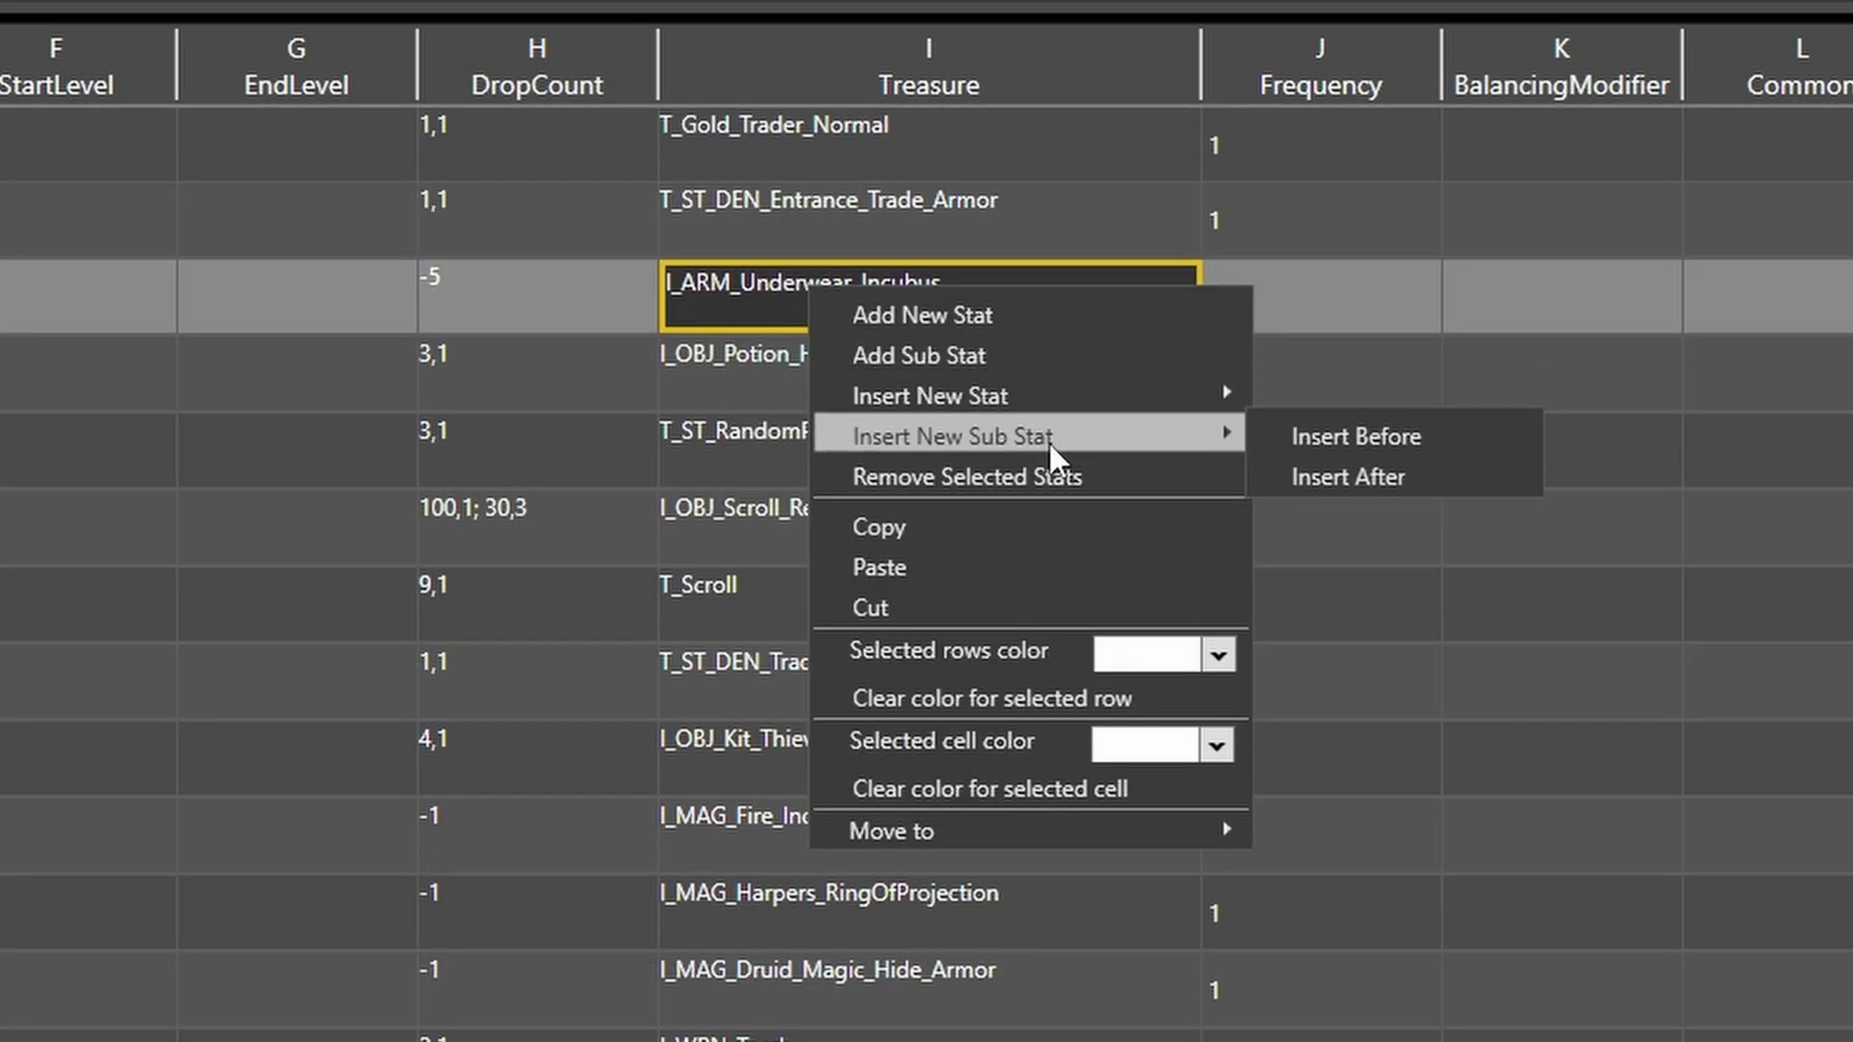
pyautogui.click(1352, 475)
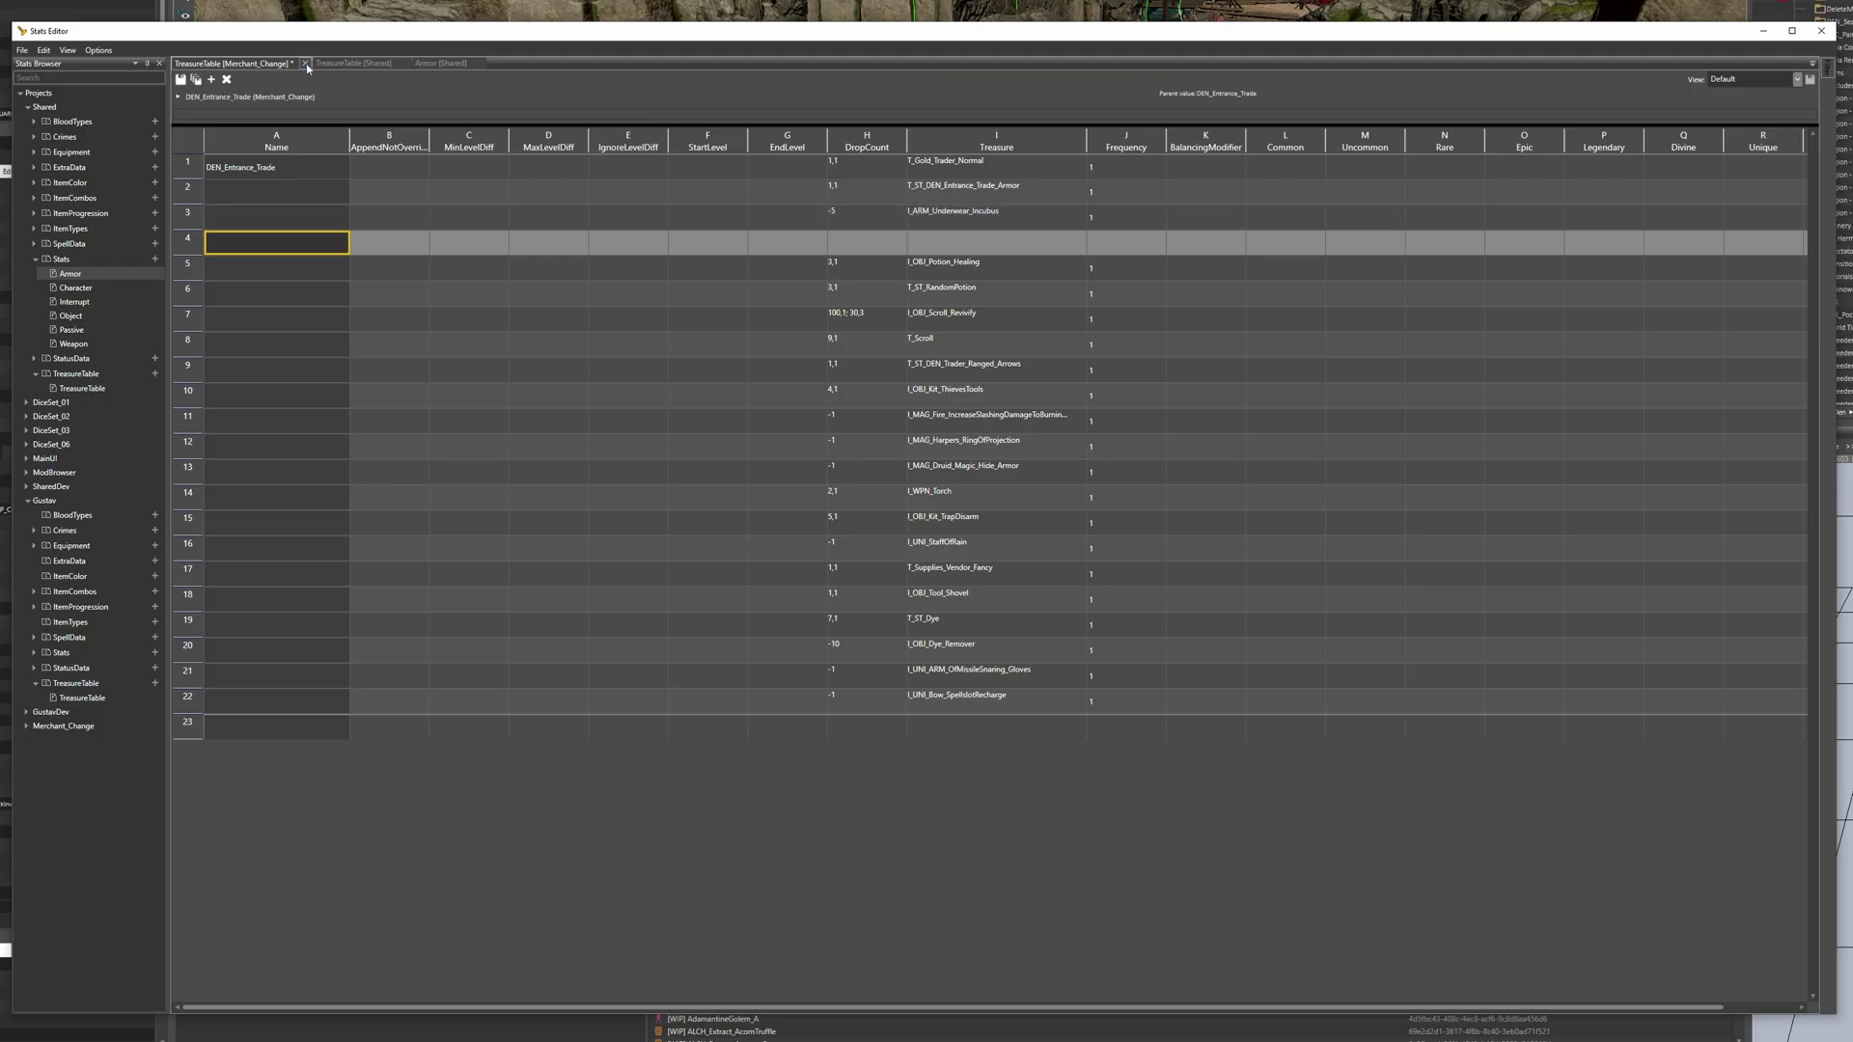
# Copy the name ARM_Underwear_Elves from the Shared Armor stats and enter I_ARM_Underwear_Elves as the Treasure of the blank row 4 in Merchant_Change
pyautogui.click(439, 63)
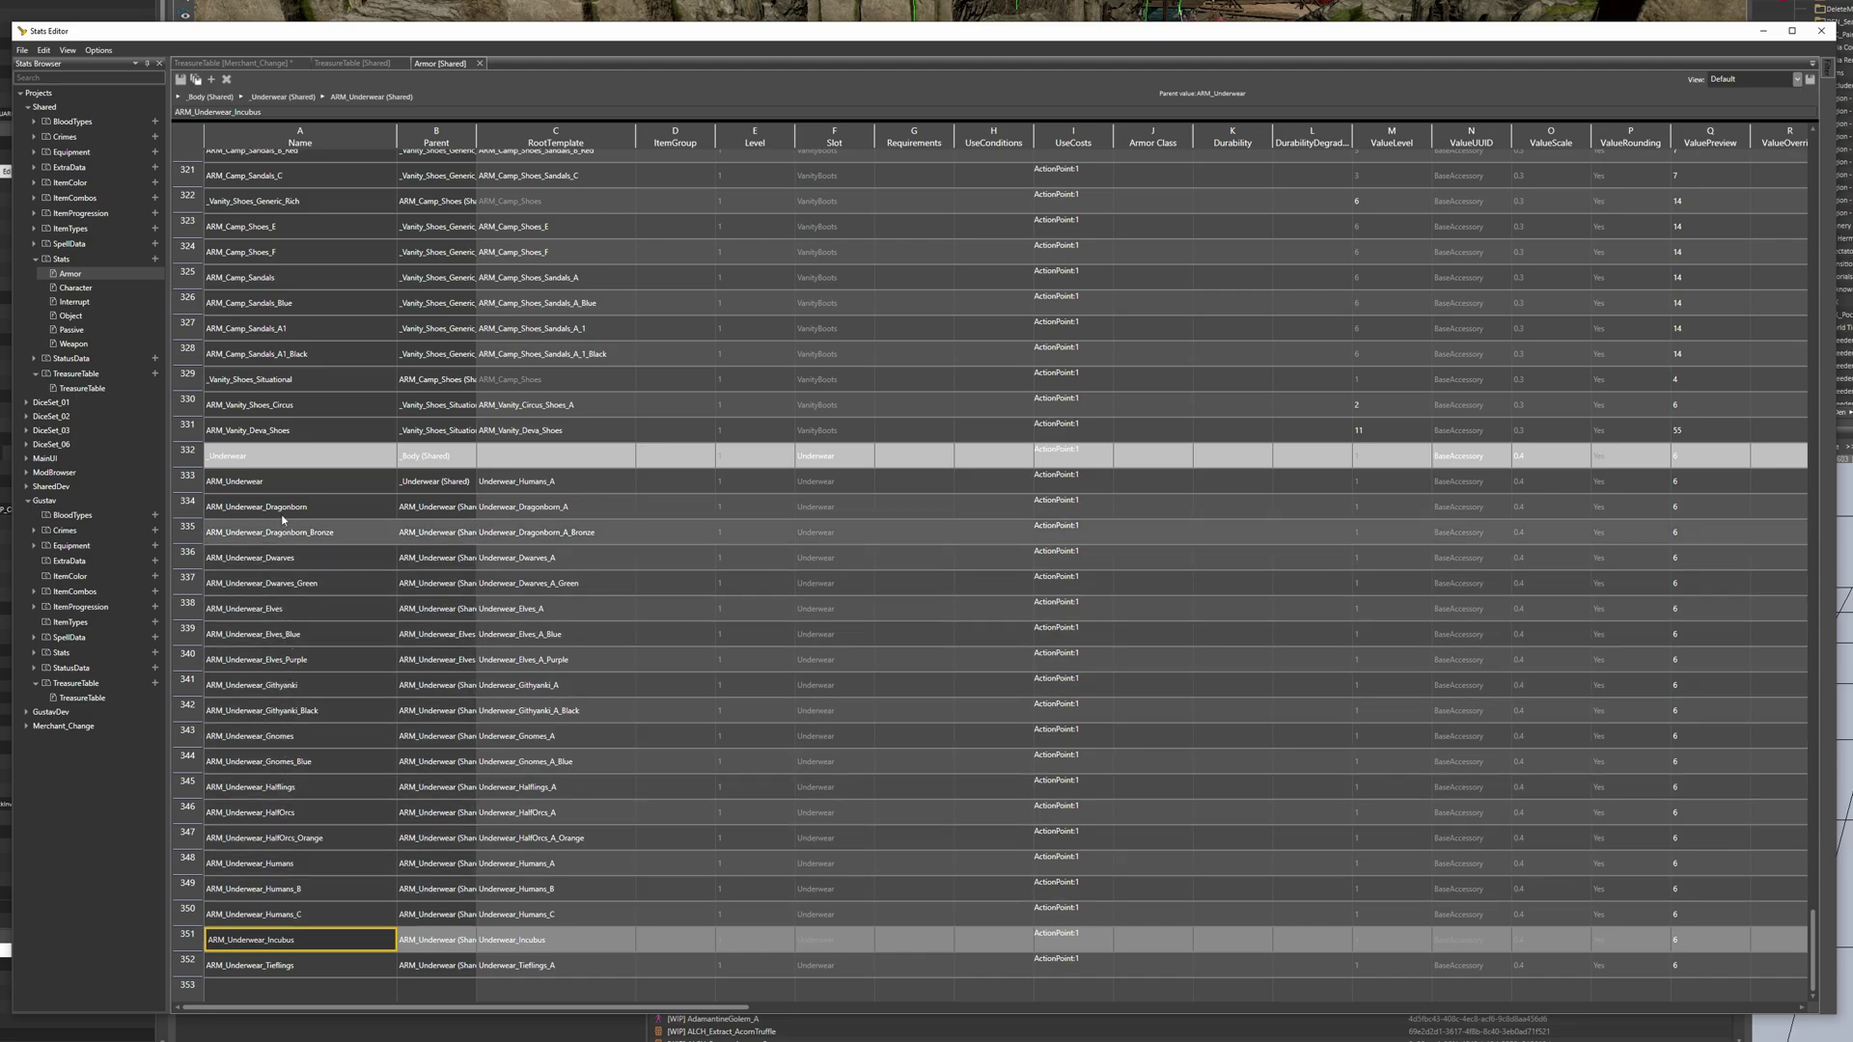
pyautogui.doubleClick(283, 610)
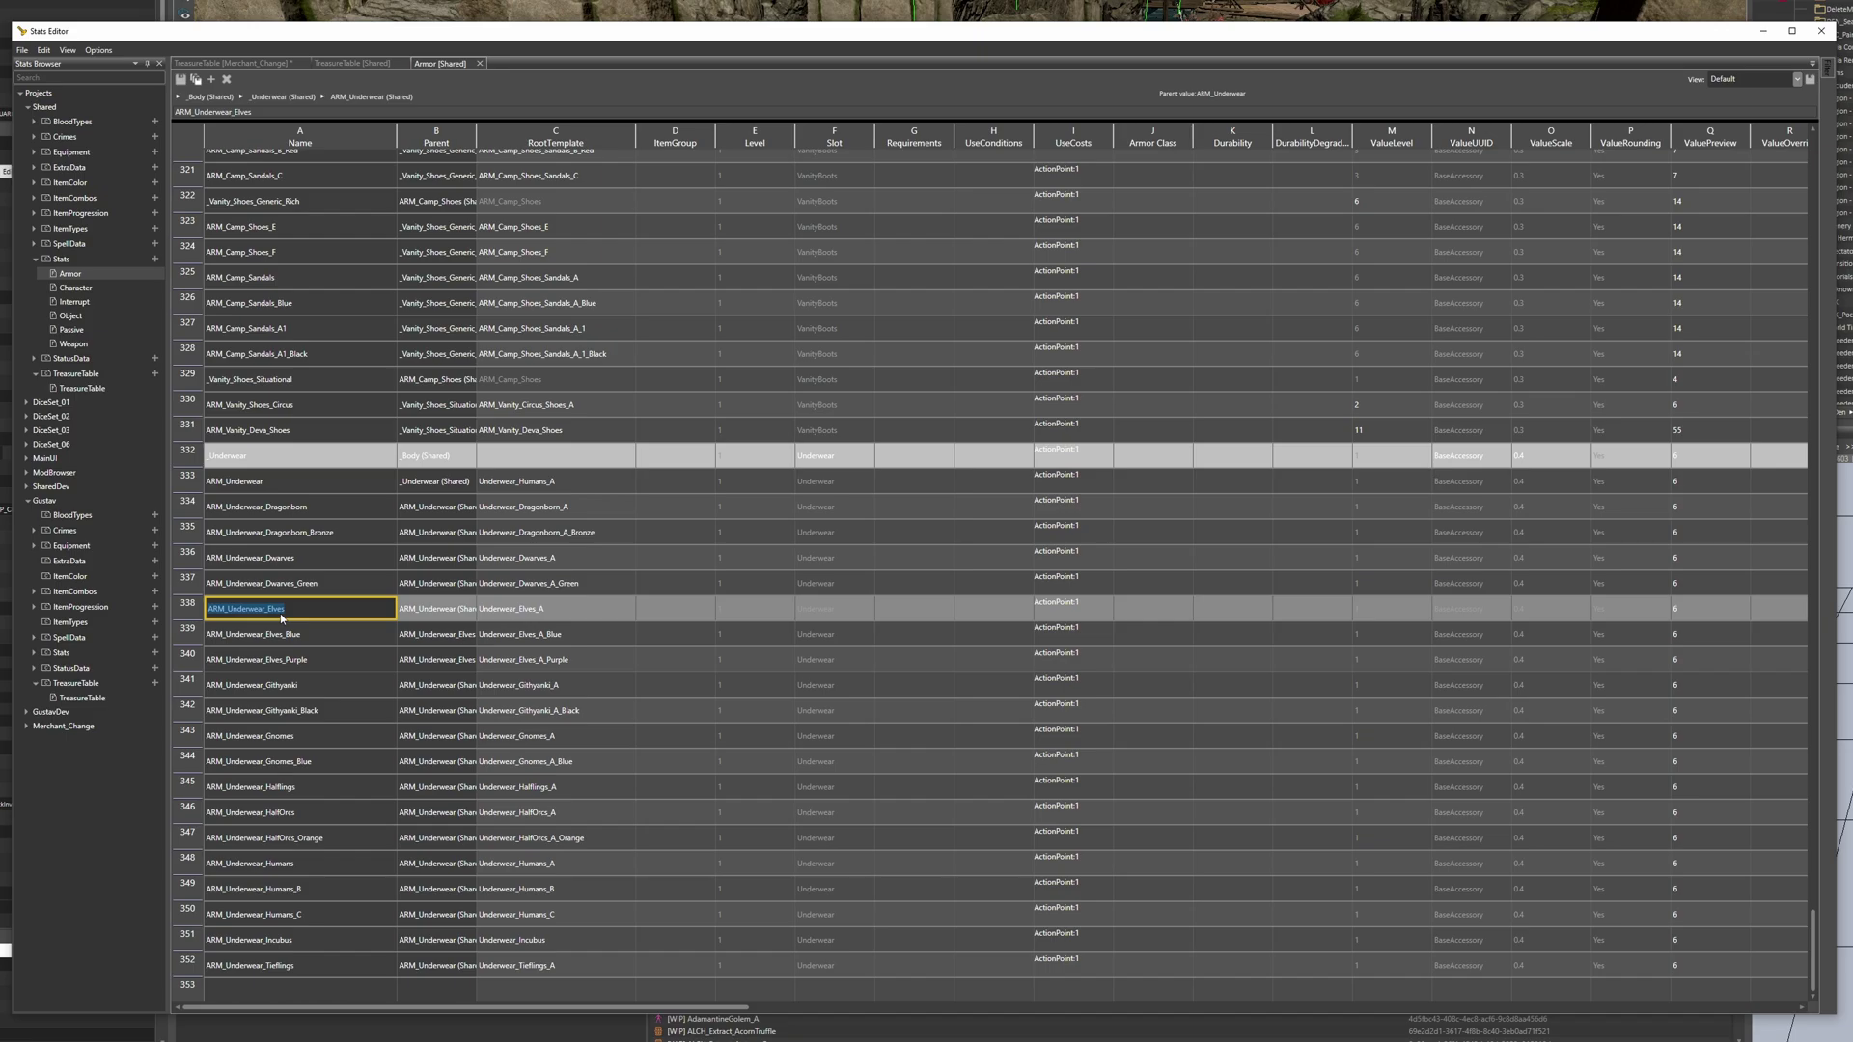
pyautogui.click(239, 66)
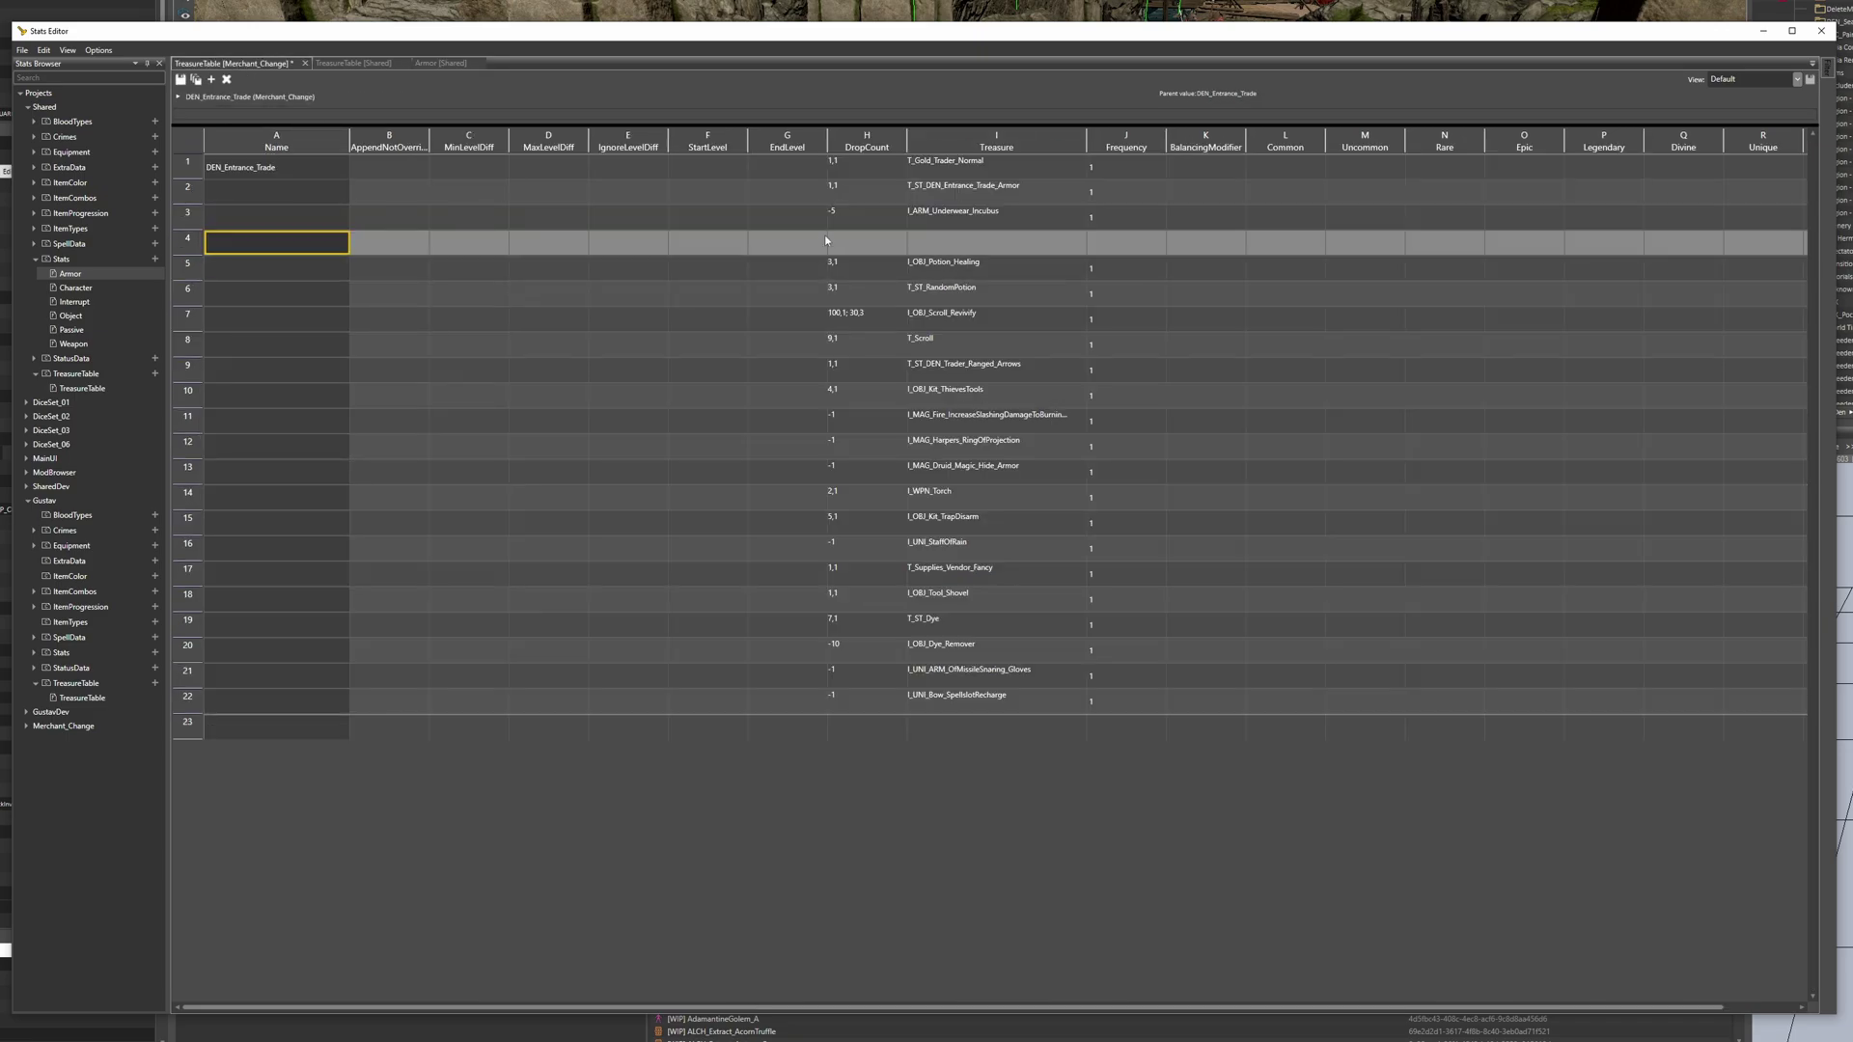
pyautogui.doubleClick(868, 238)
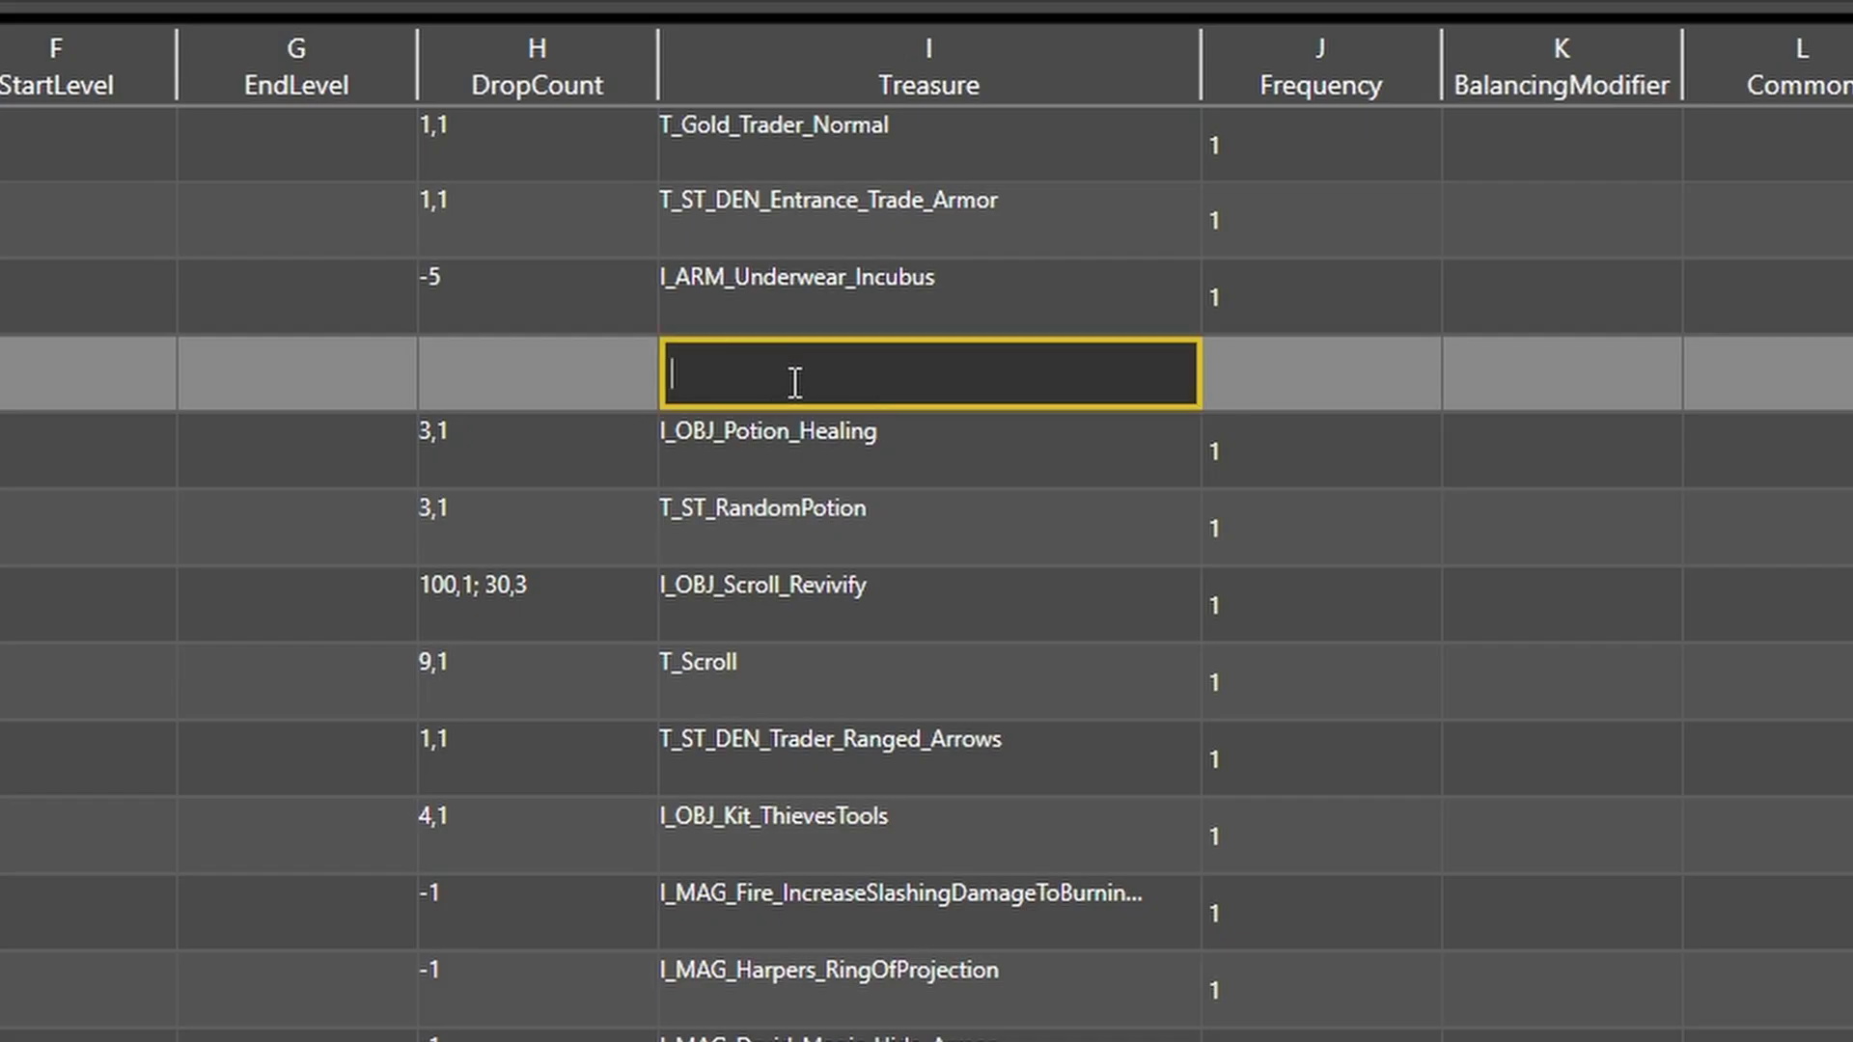
pyautogui.write('I_ARM_Underwear_Elves')
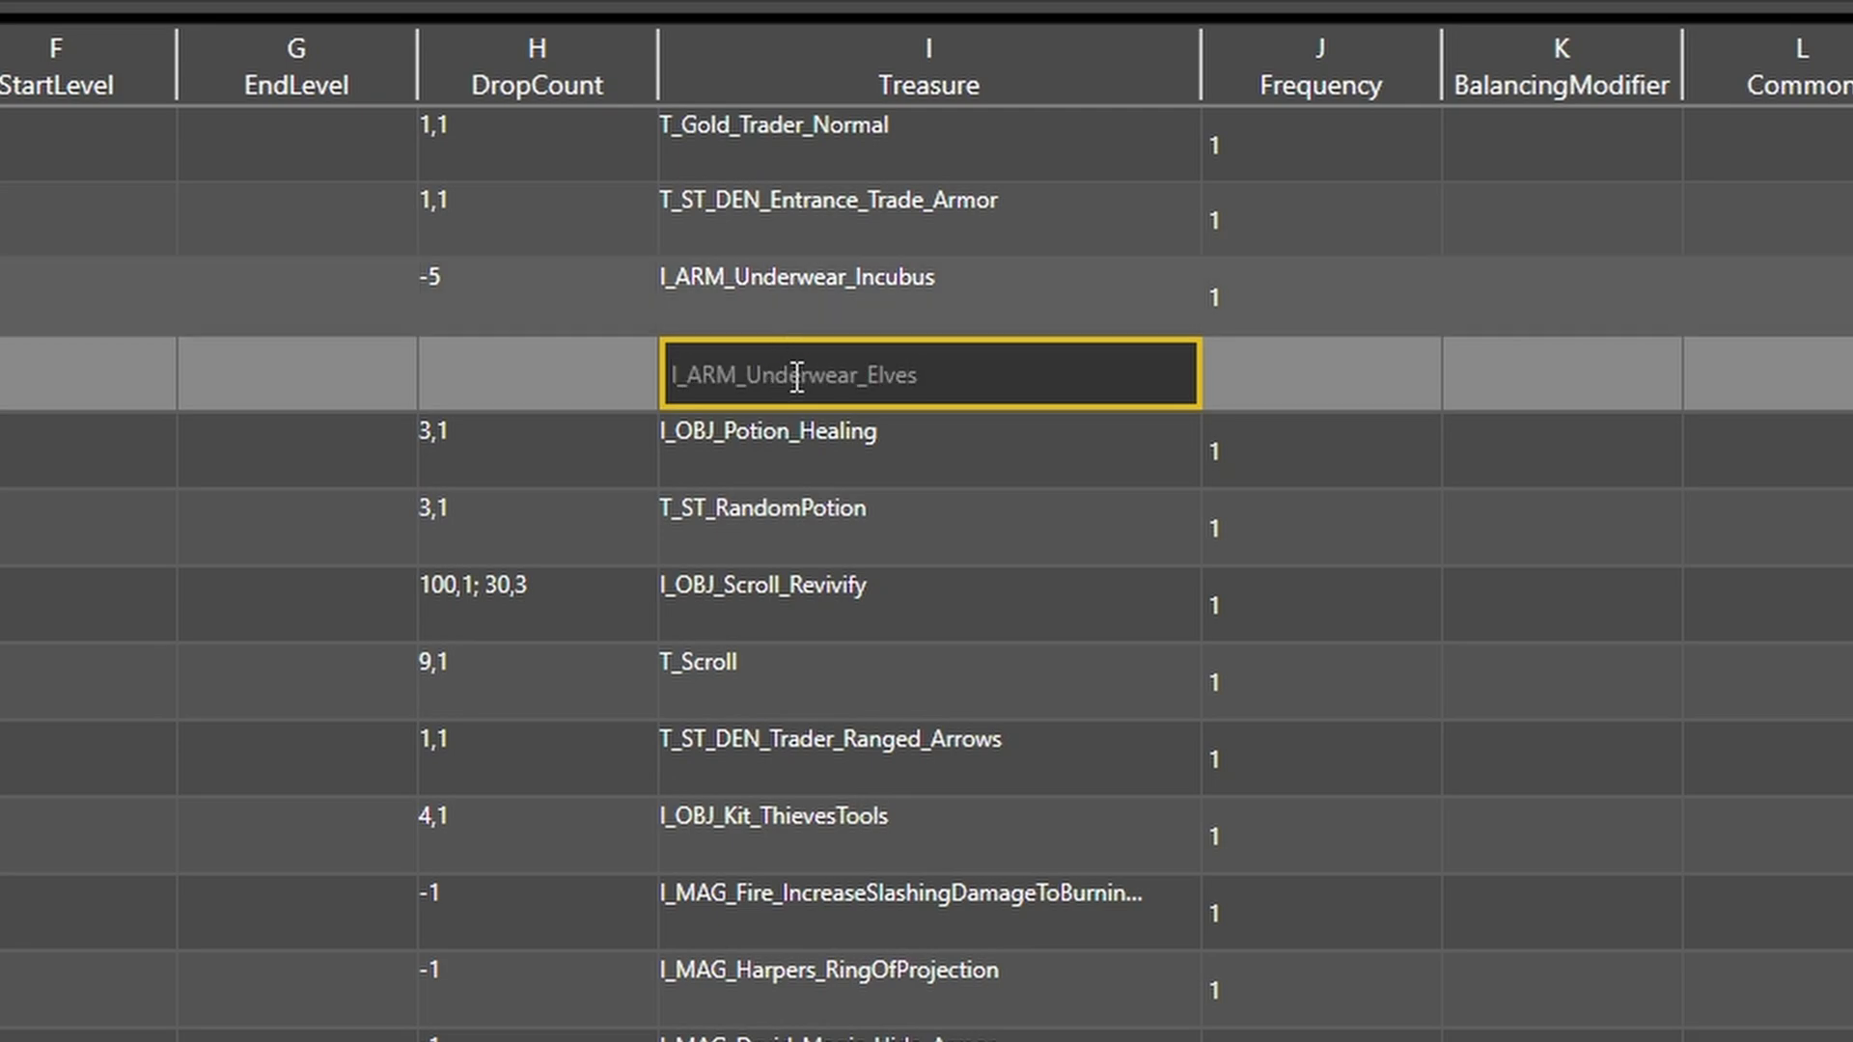
pyautogui.click(780, 441)
# Set the DropCount of the I_ARM_Underwear_Elves entry to -5 and its Frequency to 1
pyautogui.click(529, 355)
pyautogui.write('-5')
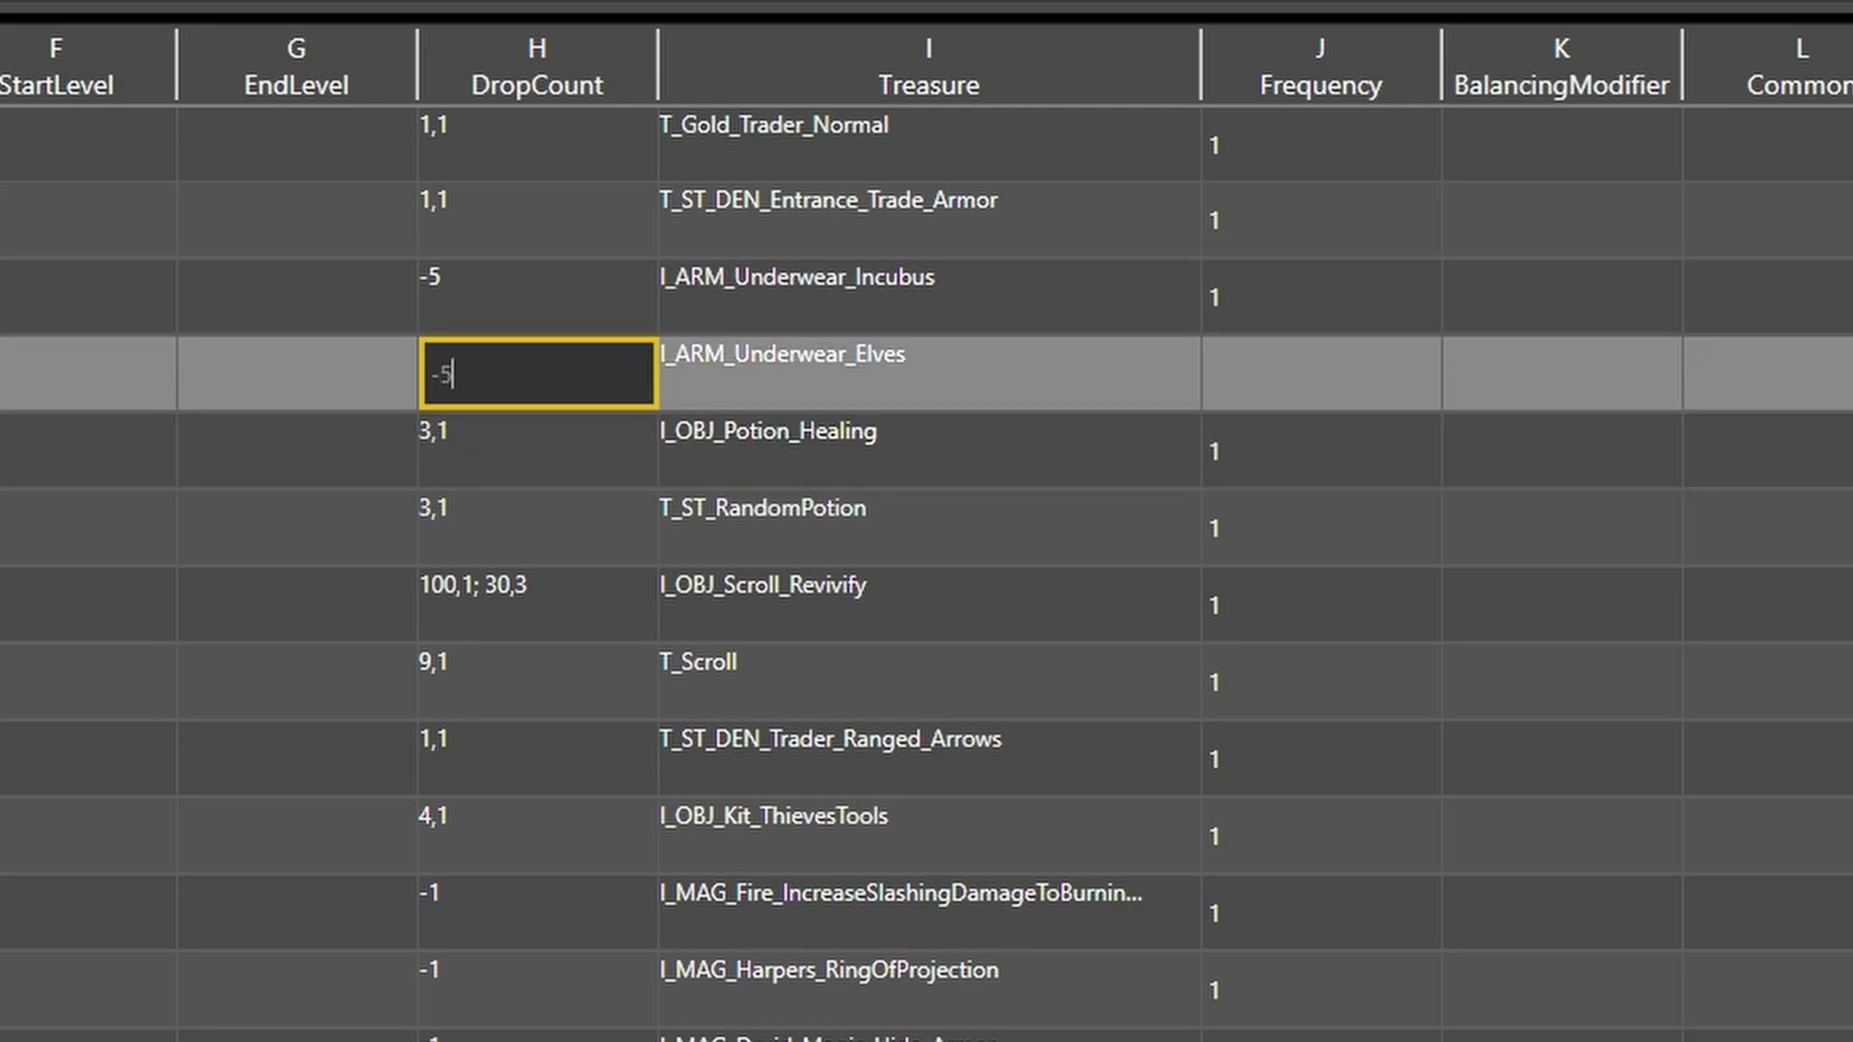
pyautogui.click(1240, 369)
pyautogui.write('1')
pyautogui.click(1307, 456)
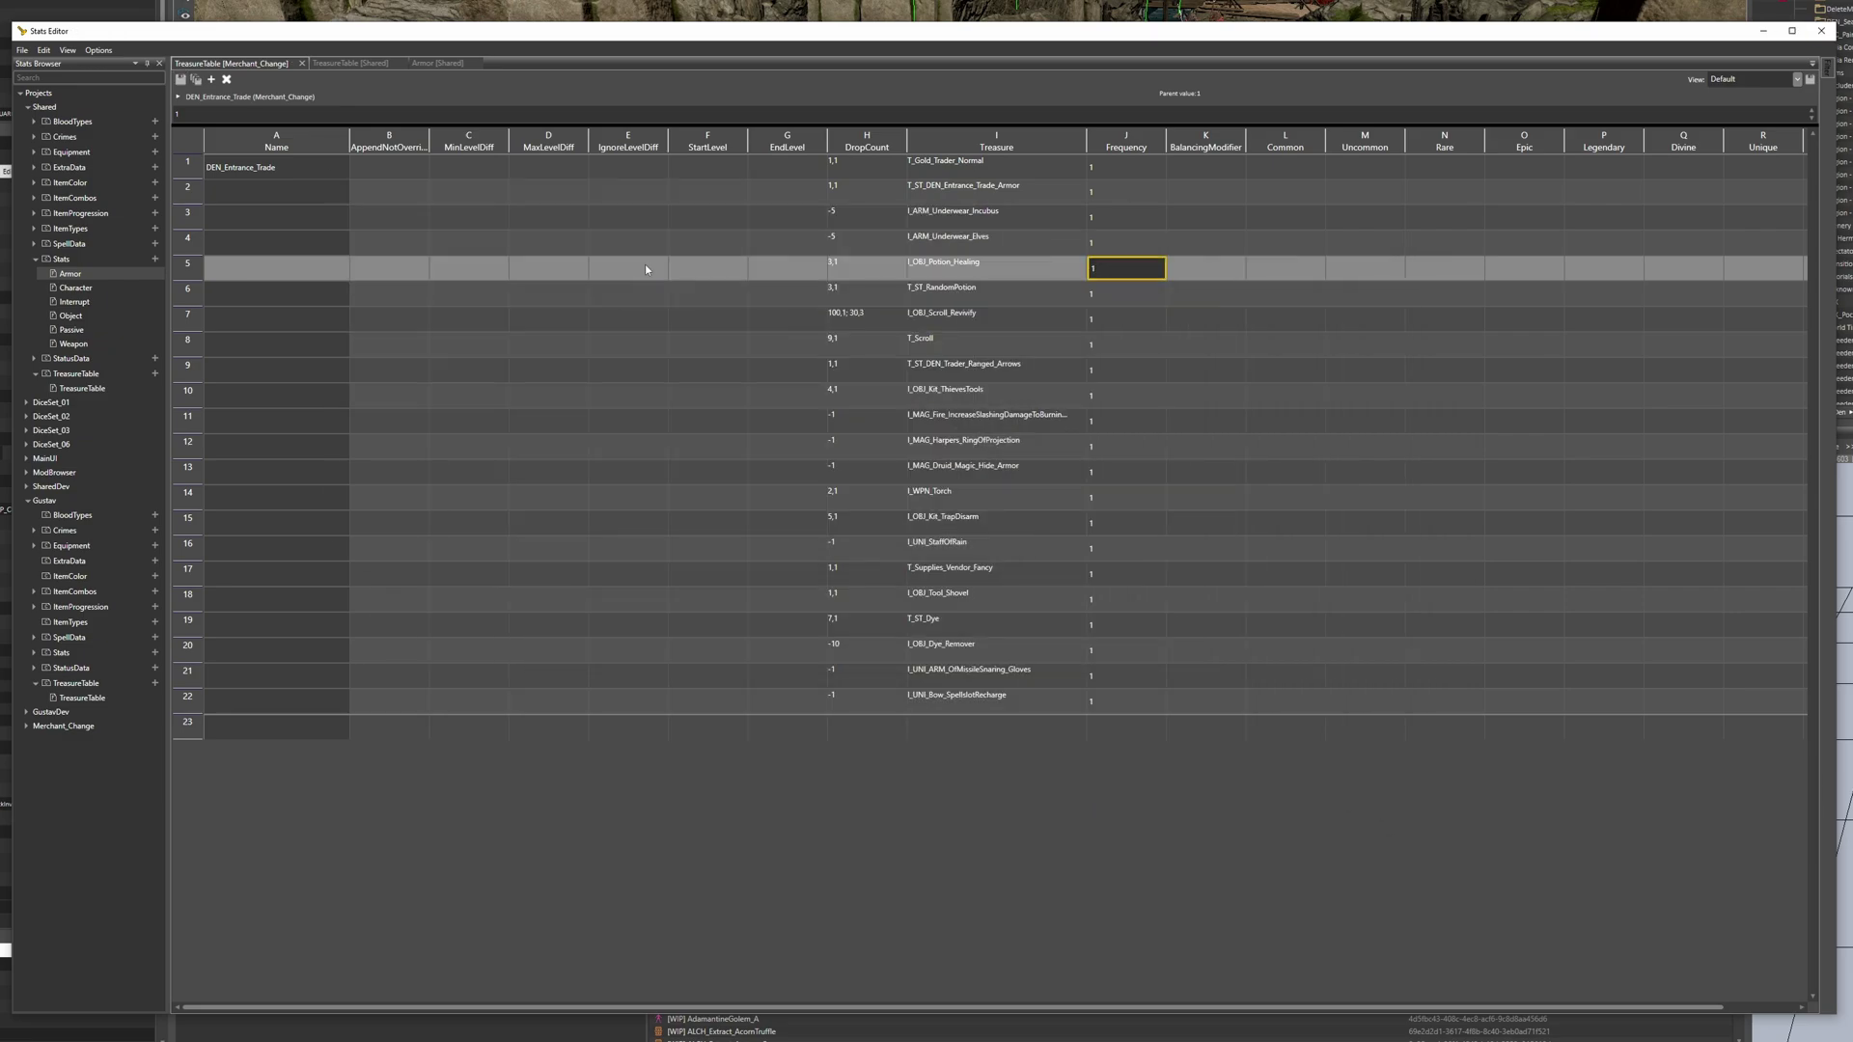
# Minimize the Stats Editor, teleport the player character onto the path near the merchant in the level, and switch to game mode
pyautogui.click(1764, 32)
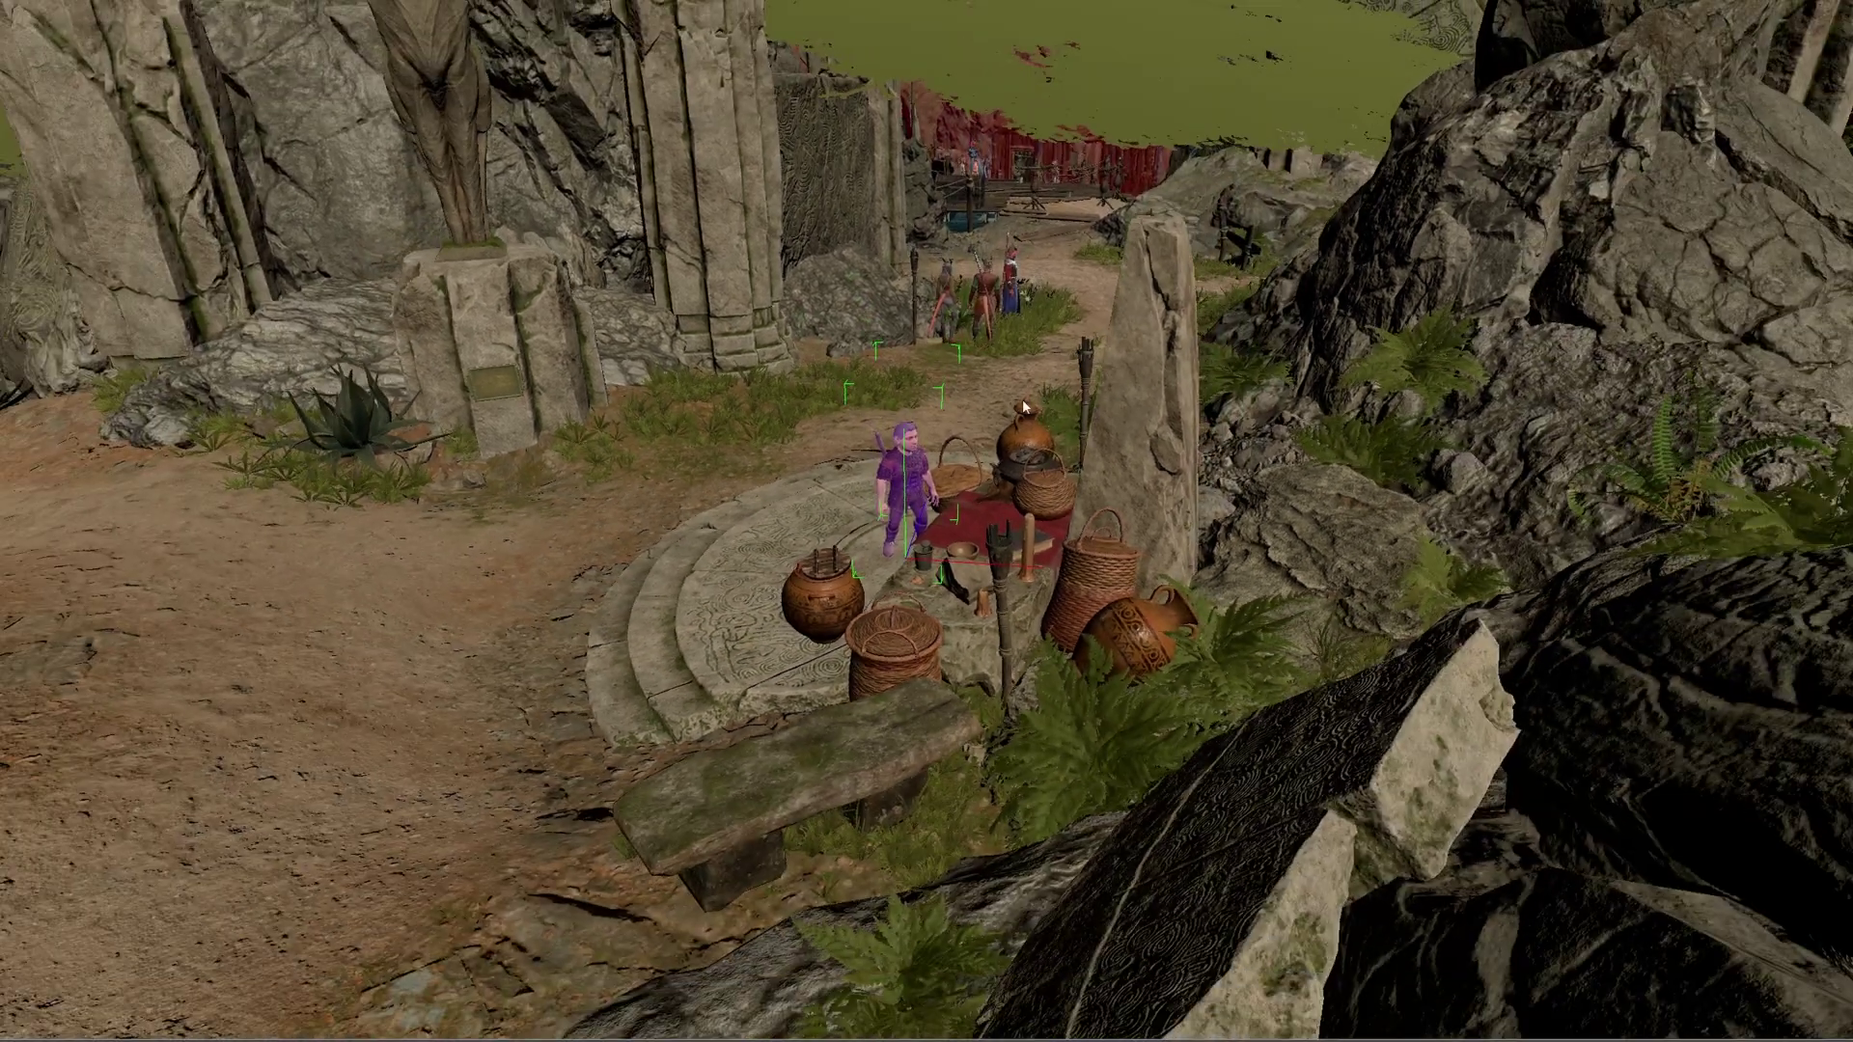
pyautogui.moveTo(1023, 400); pyautogui.dragTo(890, 438, button='right')
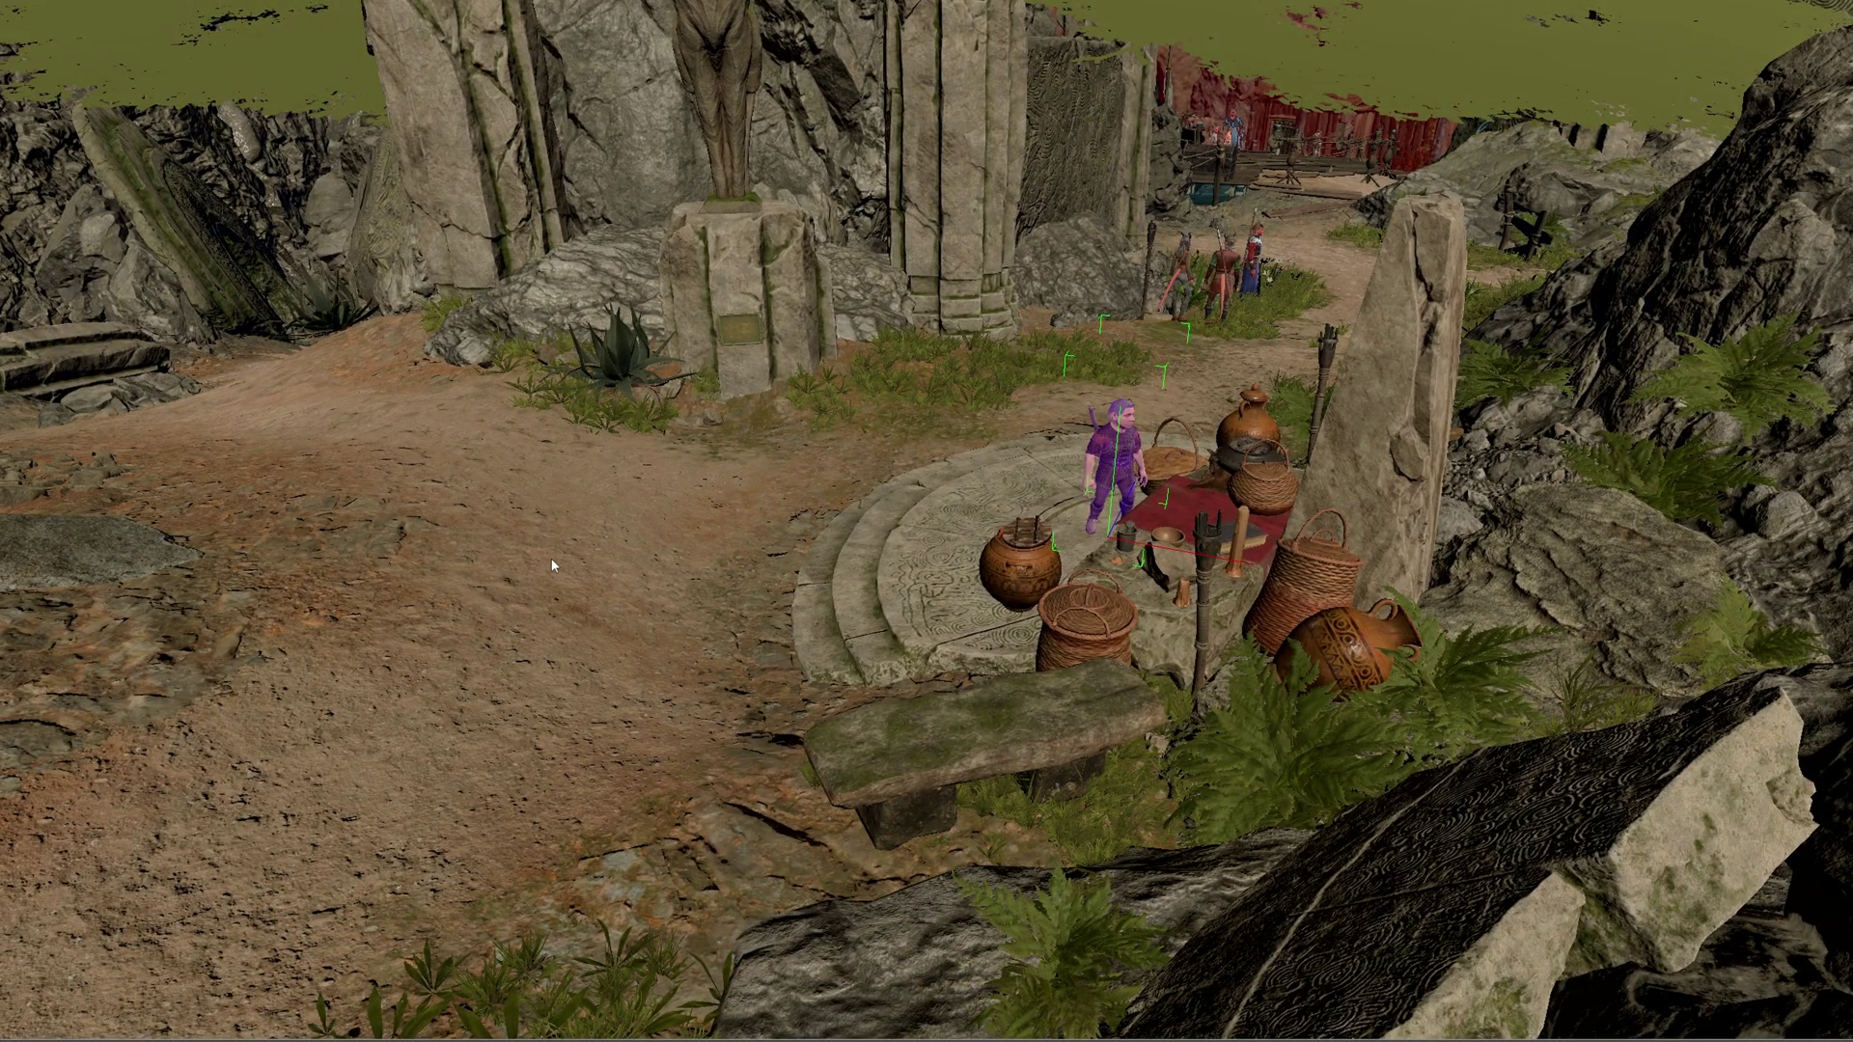
pyautogui.press('w')
pyautogui.moveTo(542, 556); pyautogui.dragTo(524, 554, button='right')
pyautogui.hotkey('ctrl', 'shift', 't')
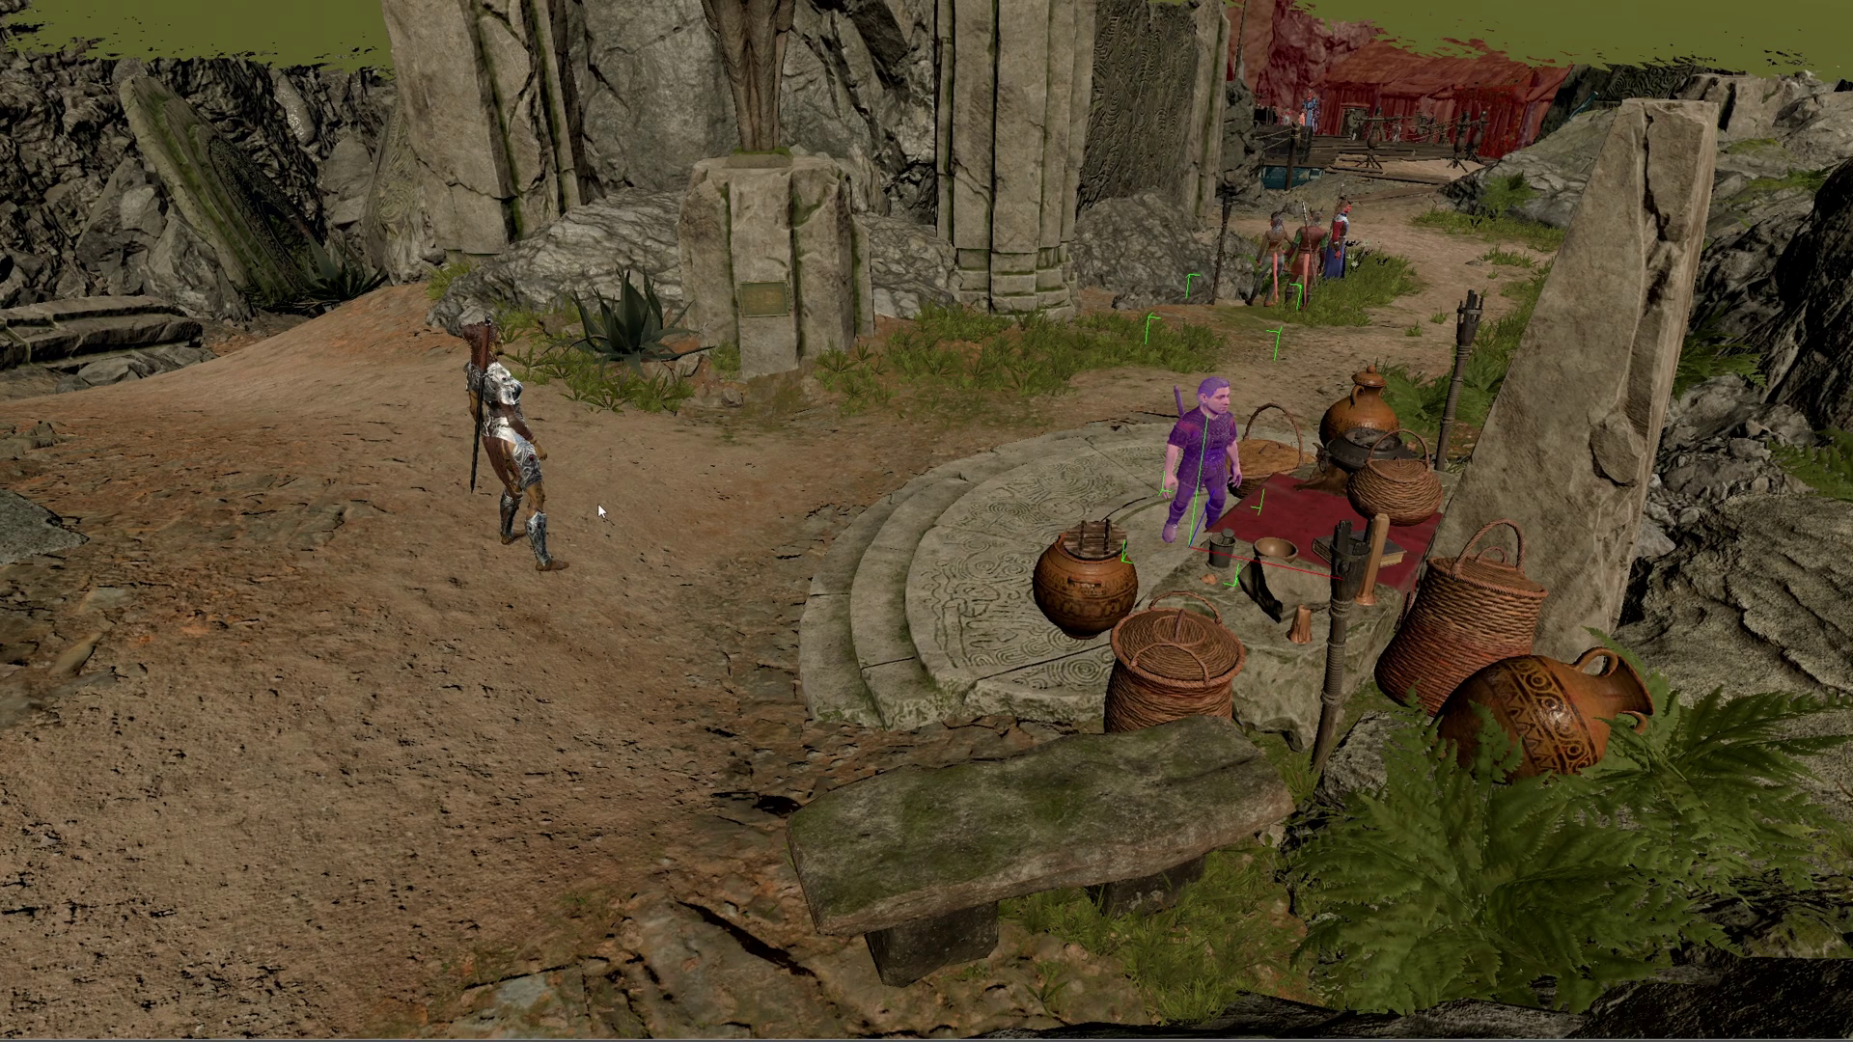
pyautogui.moveTo(598, 512); pyautogui.dragTo(599, 512, button='right')
pyautogui.hotkey('ctrl', 'g')
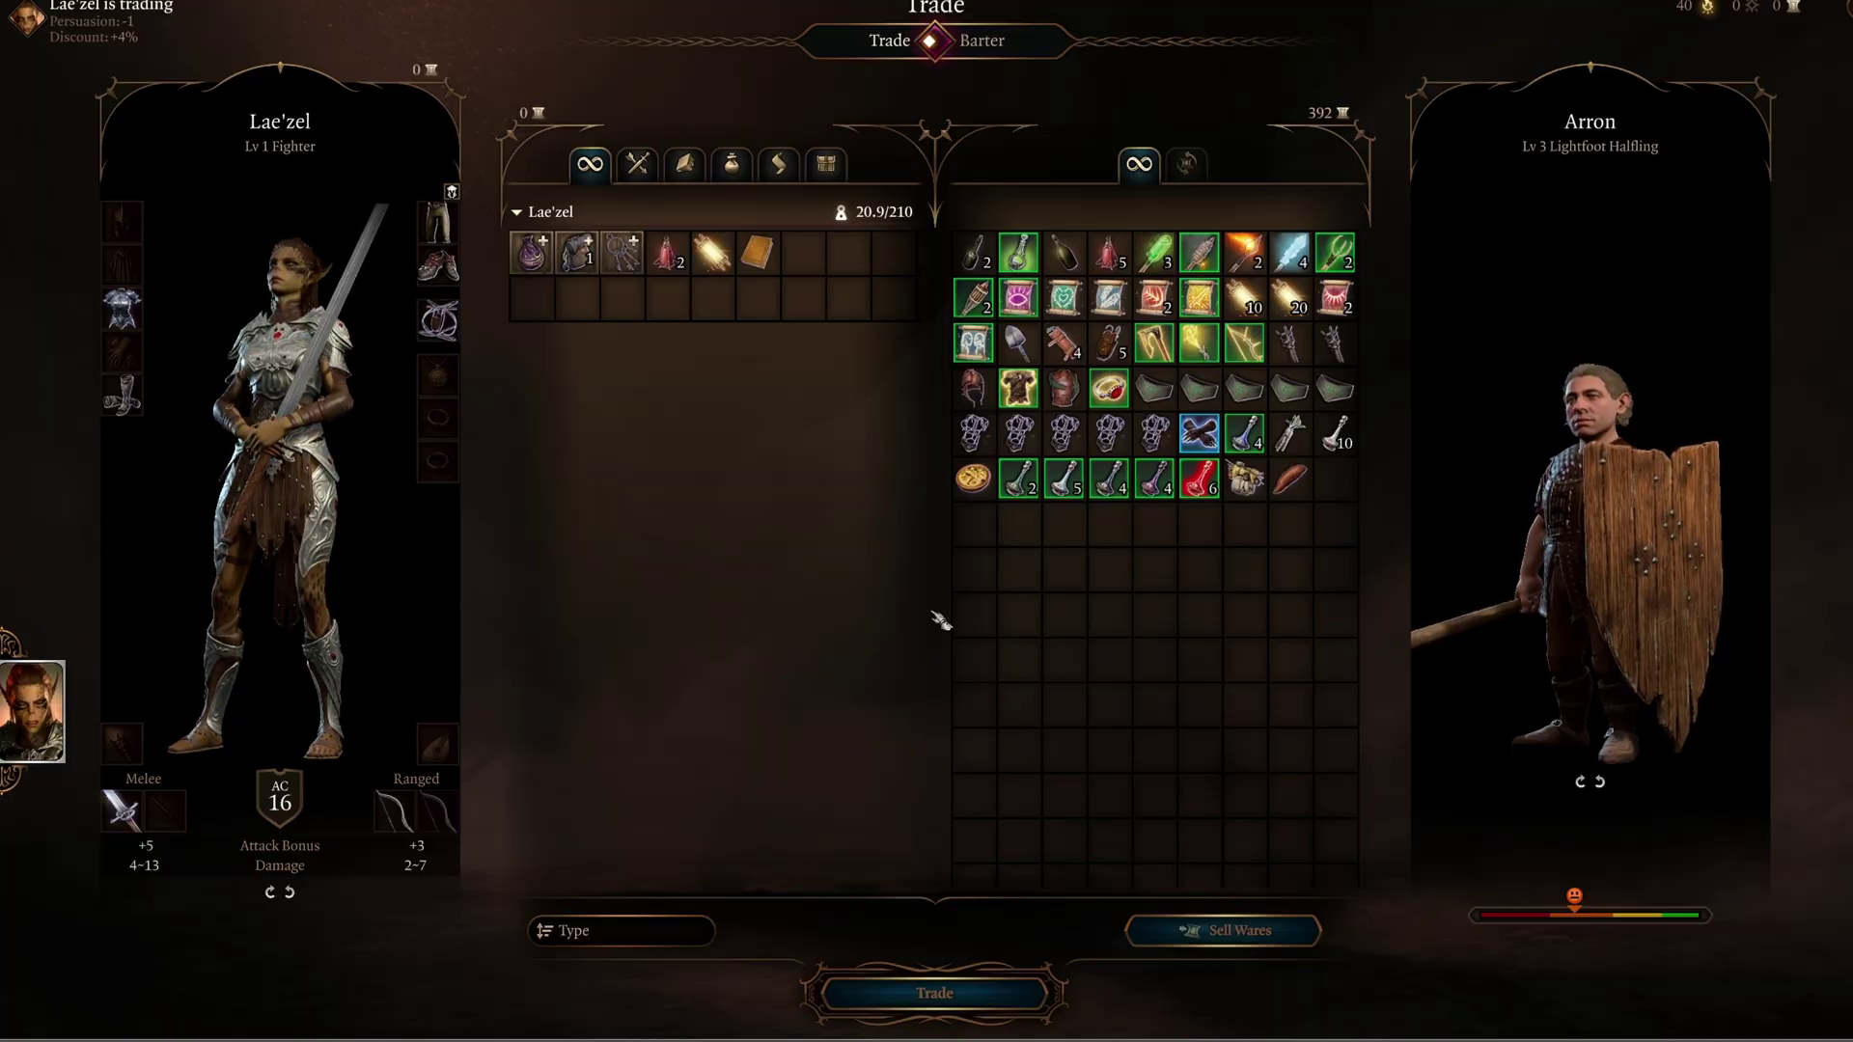
# Inspect the added underwear items in the merchant's trade inventory, close the trade, and return to the editor with the merchant selected
pyautogui.moveTo(1040, 441)
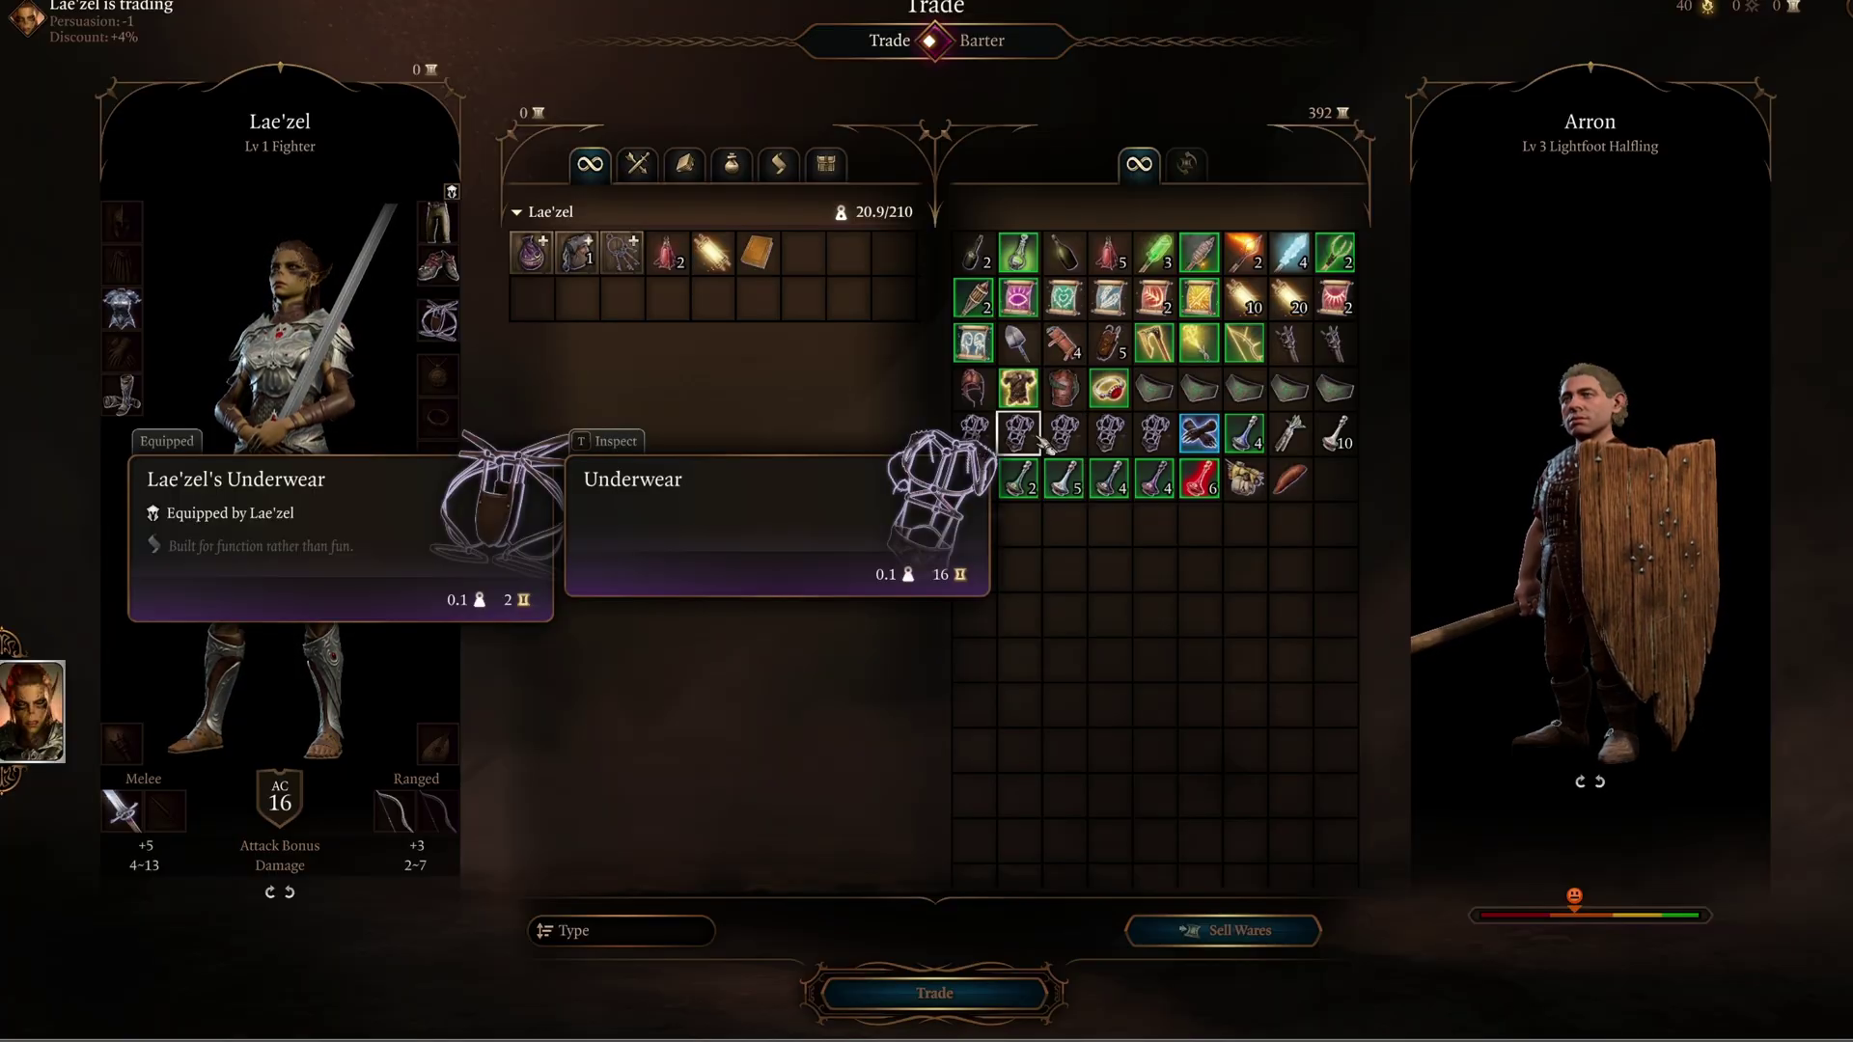
pyautogui.moveTo(1175, 397)
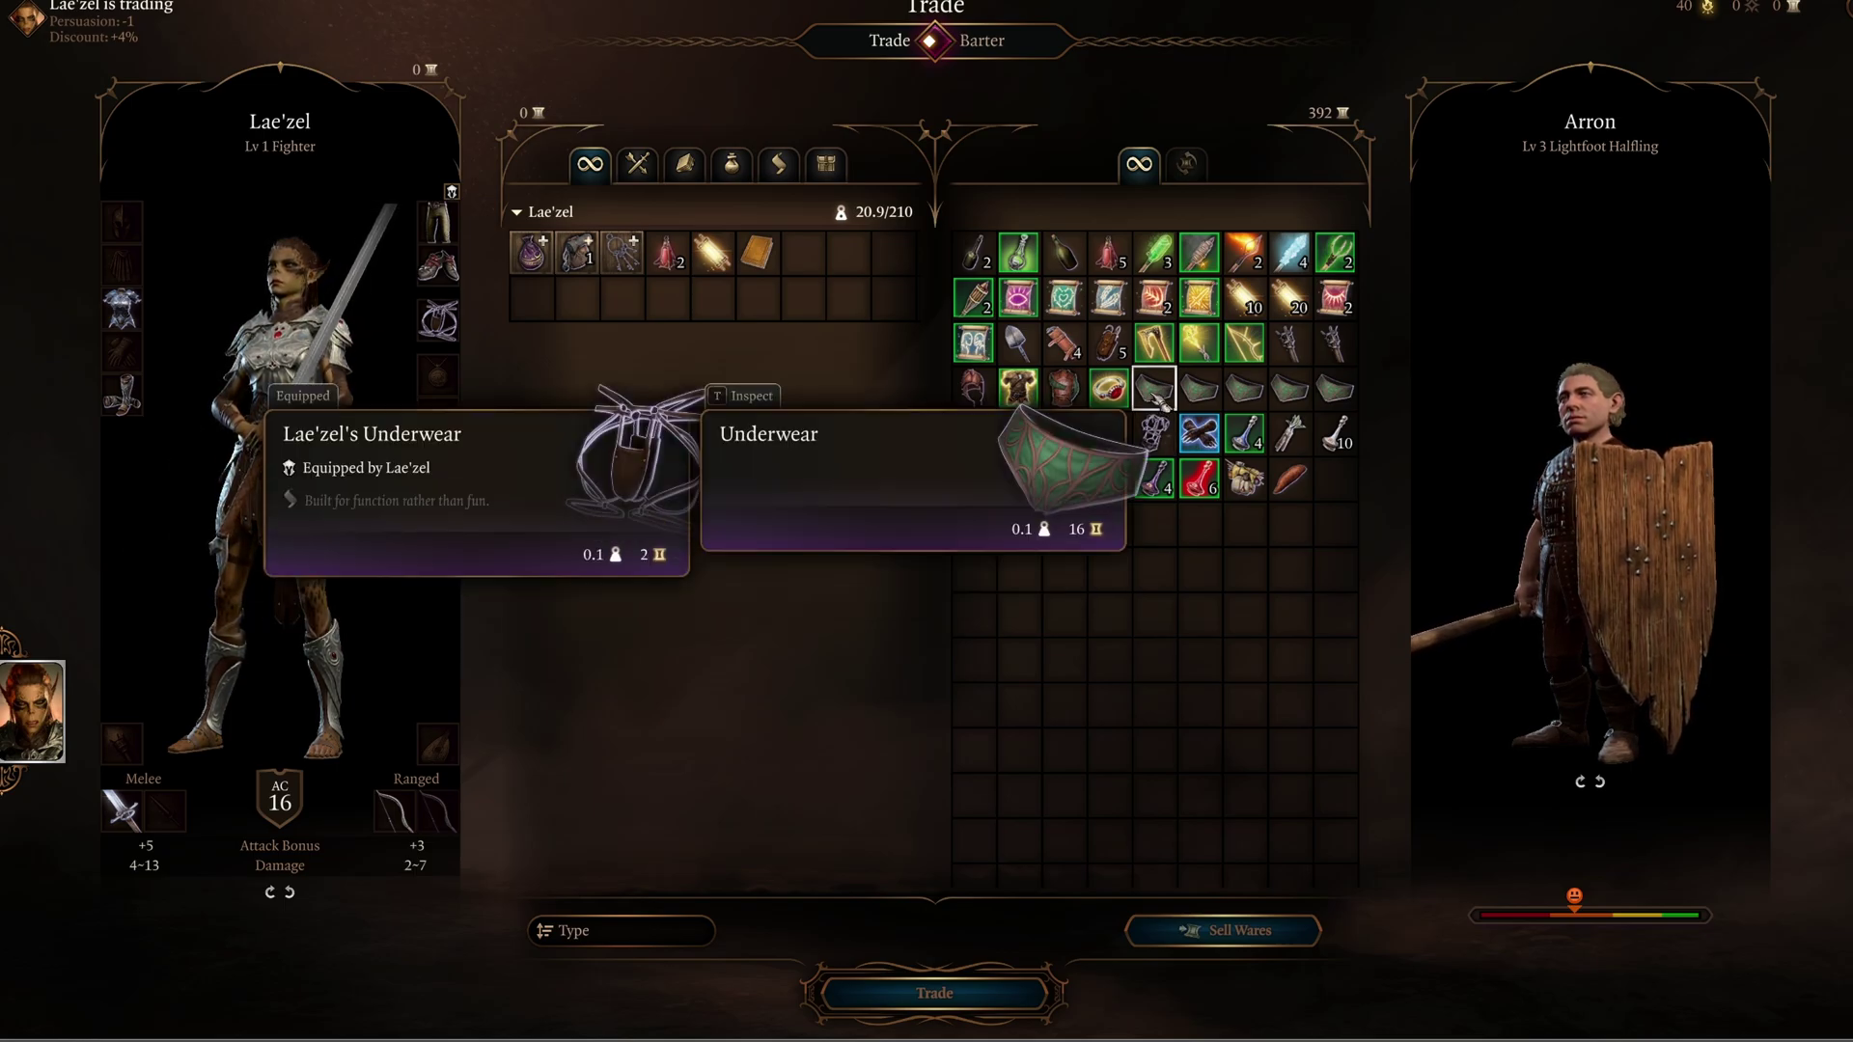
pyautogui.moveTo(1334, 394)
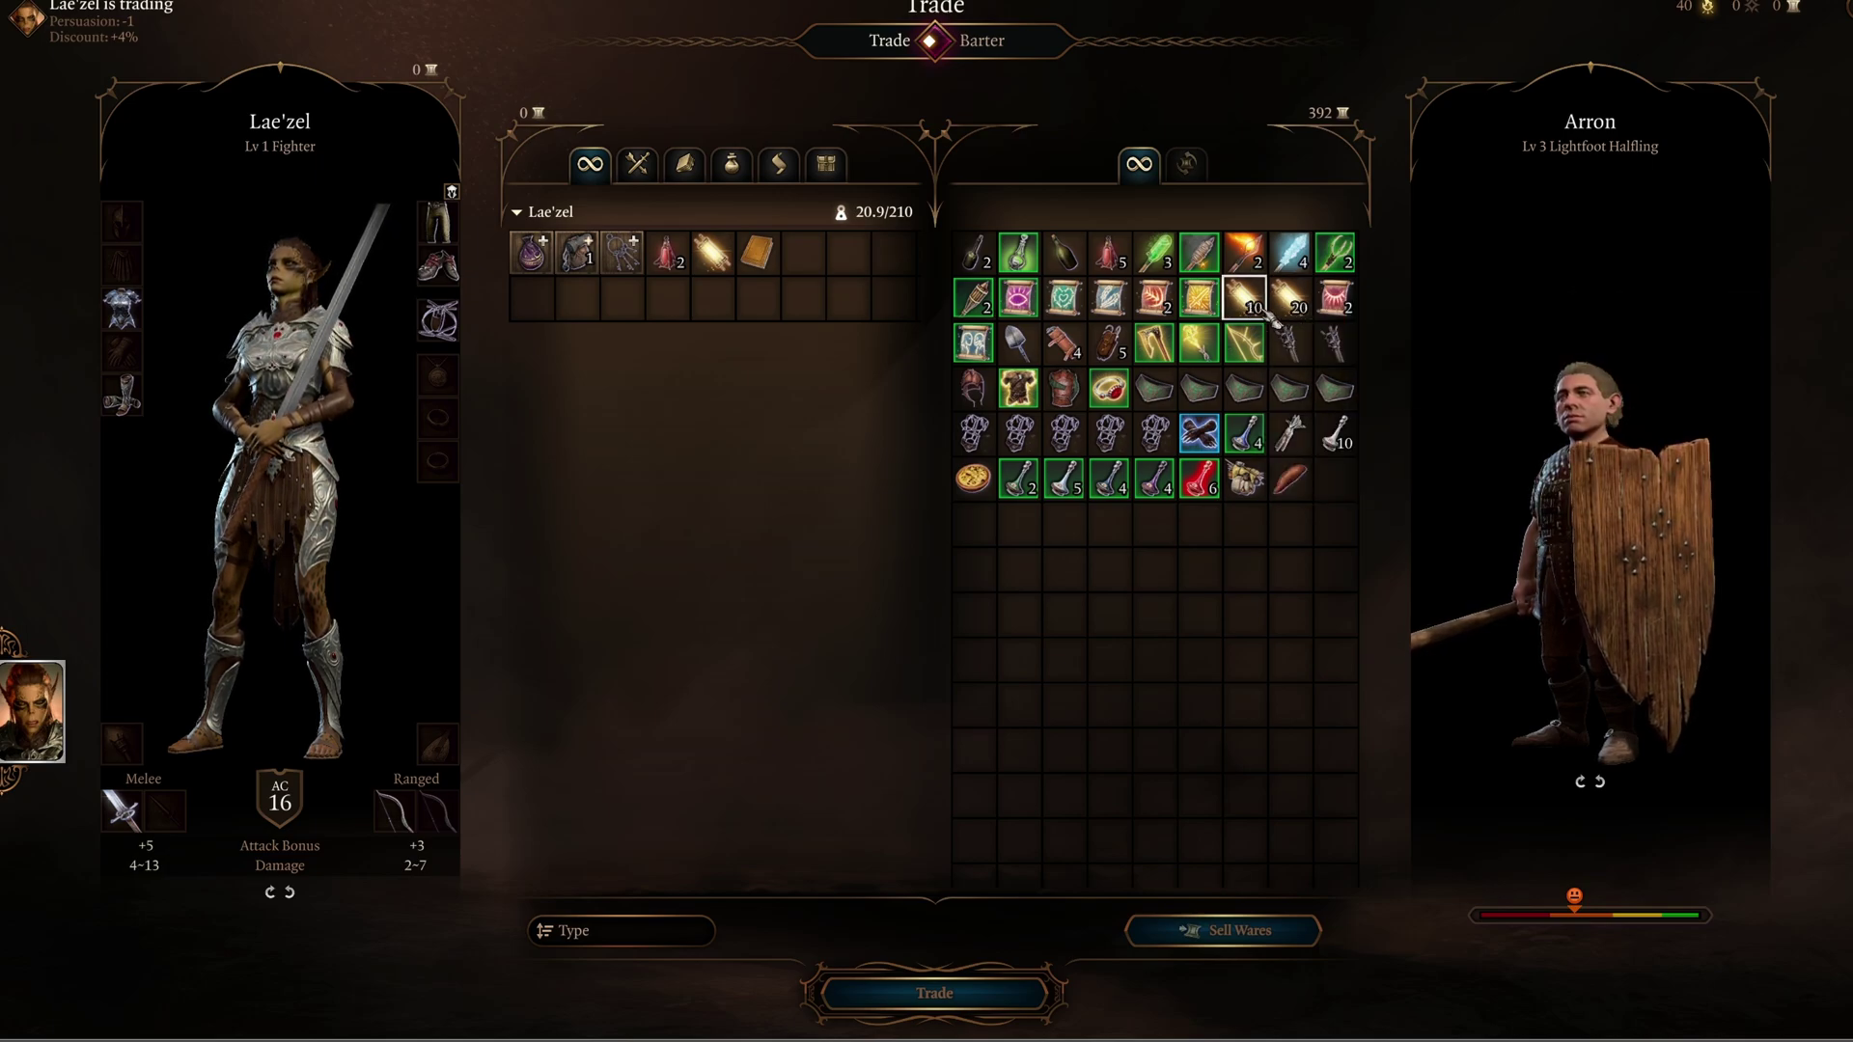
pyautogui.press('Escape')
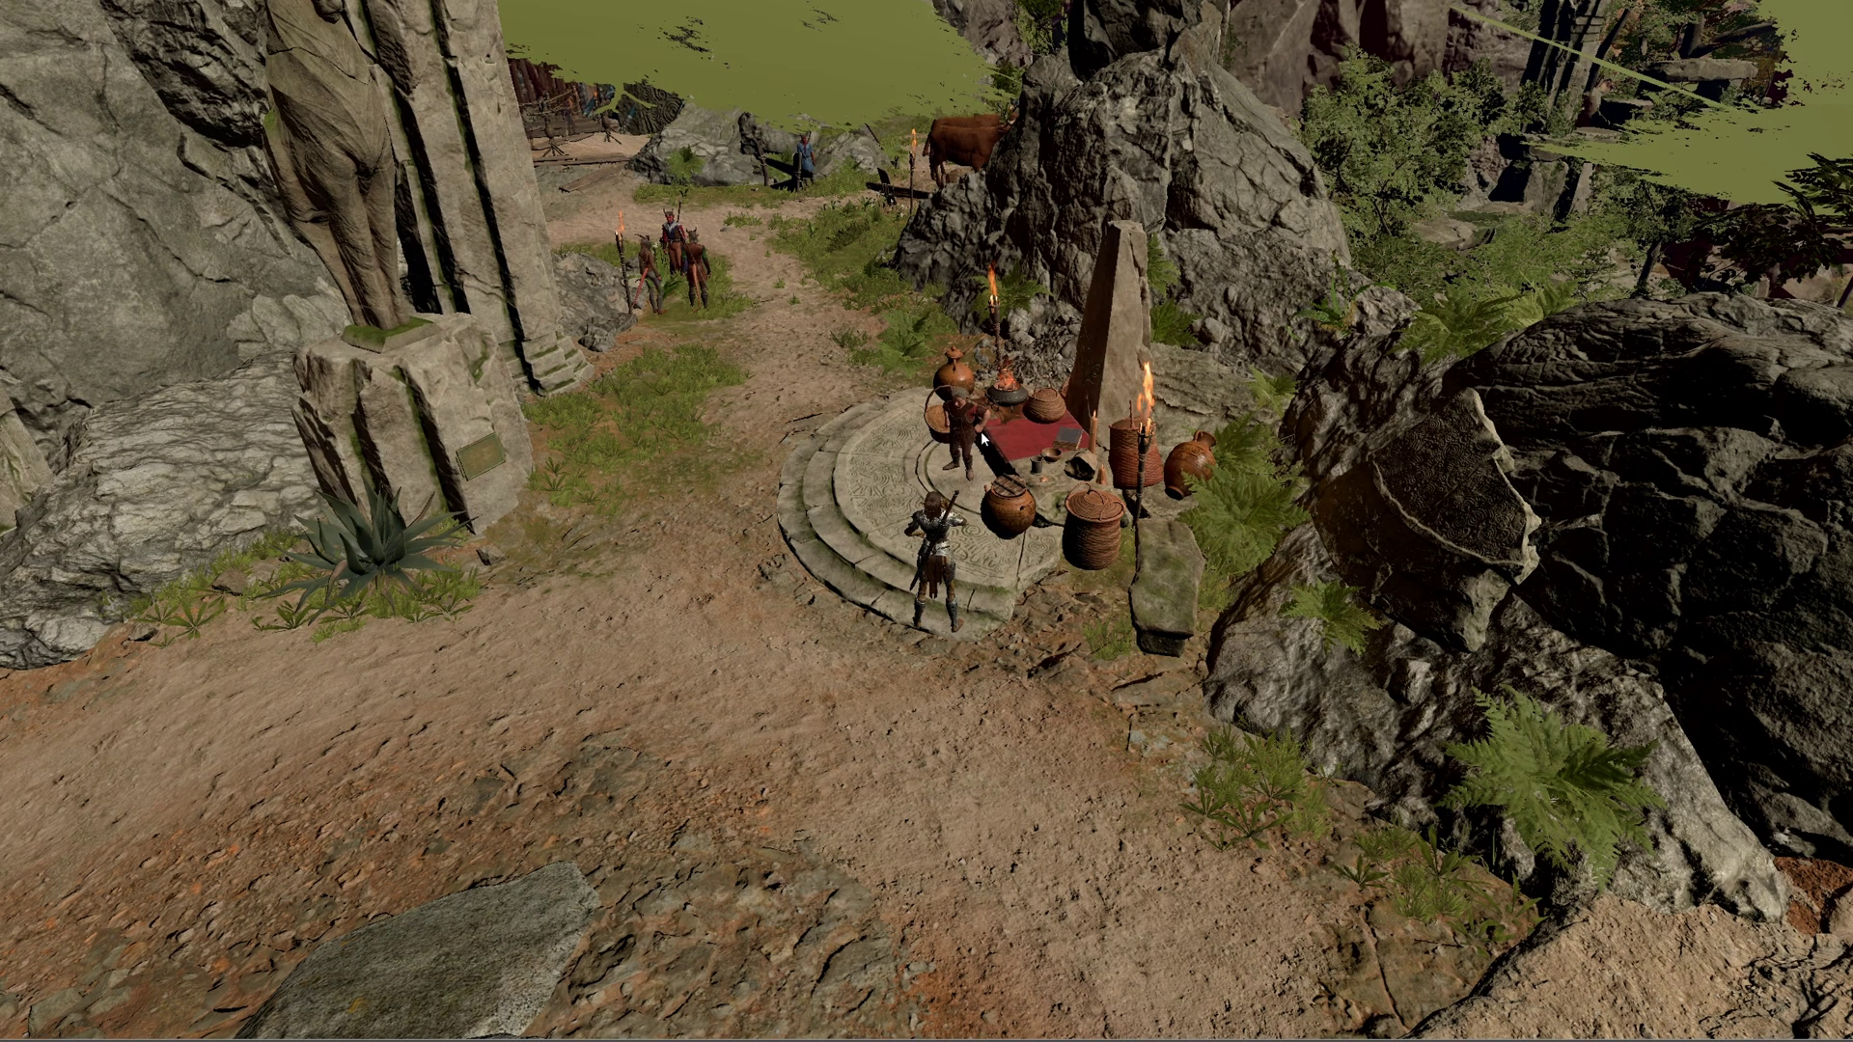
pyautogui.click(979, 431)
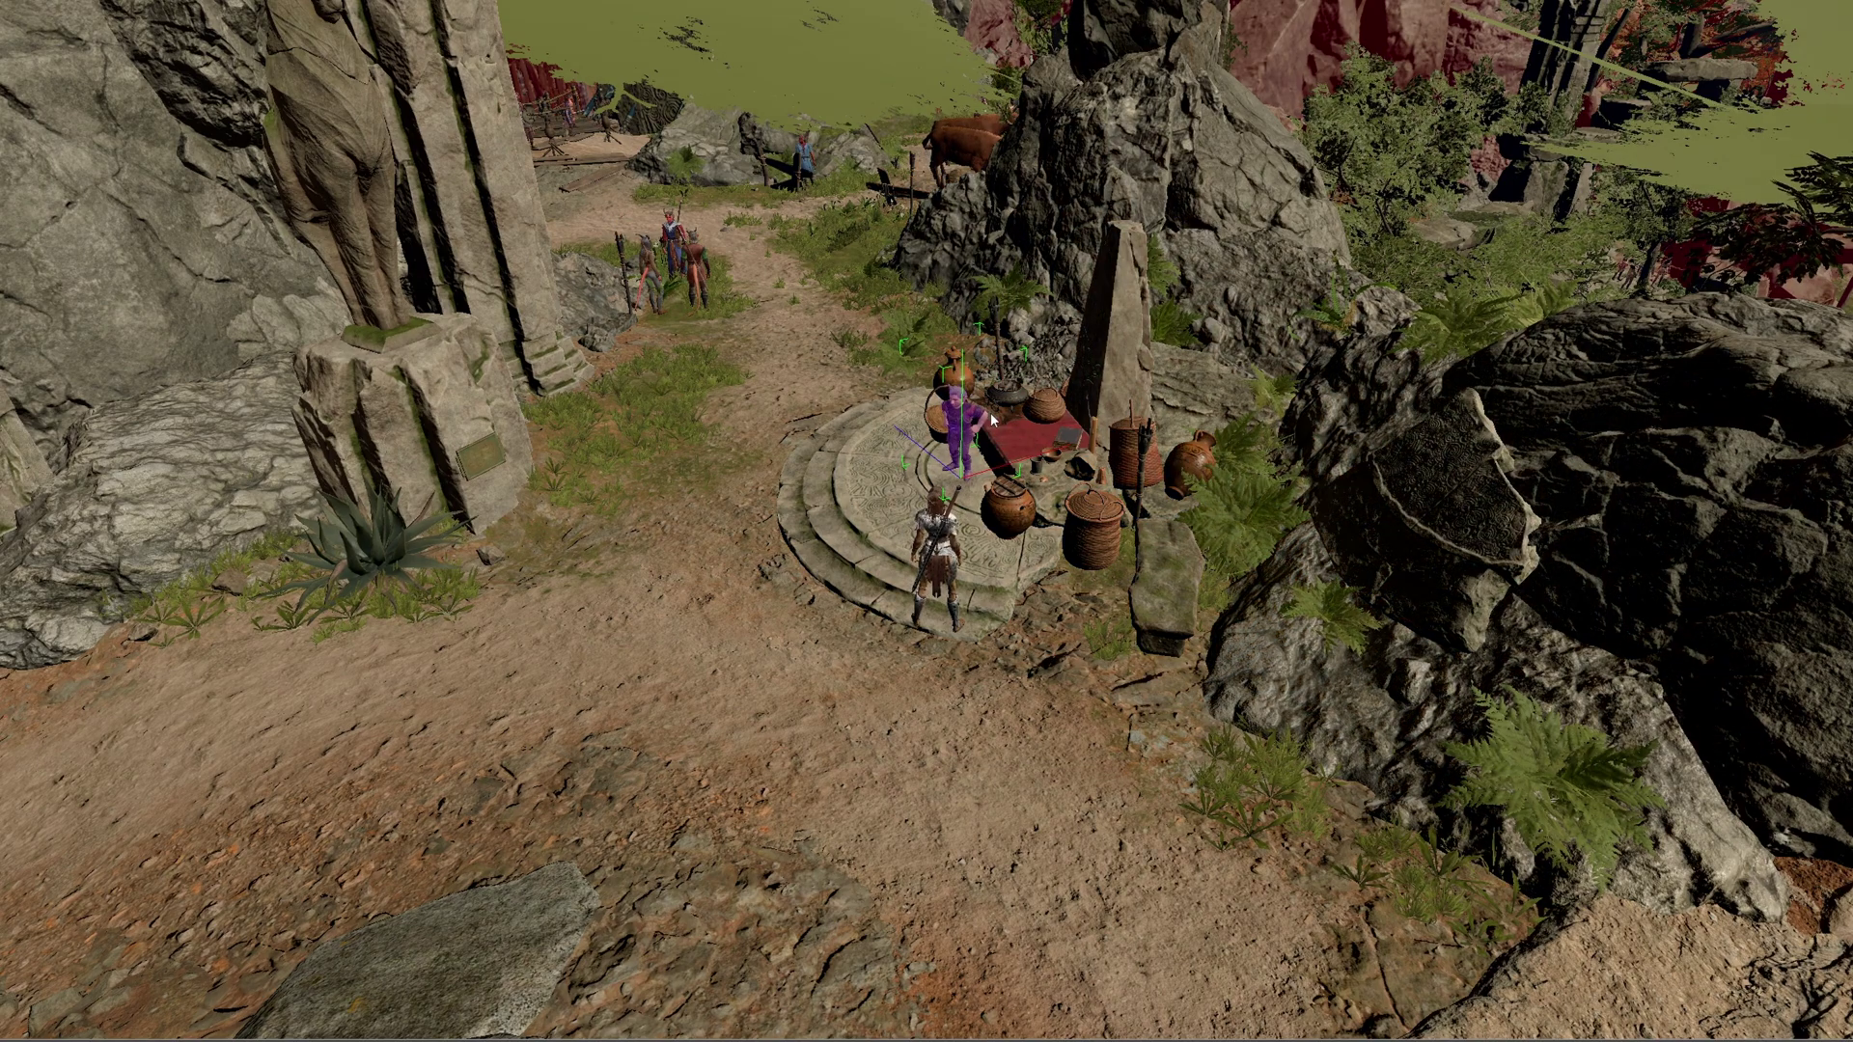